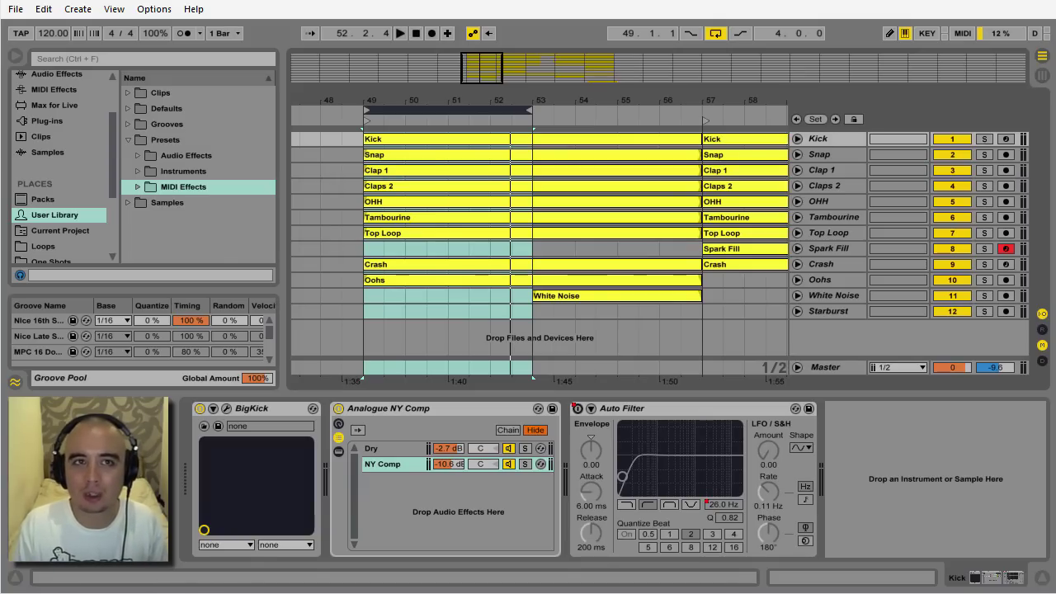
Play the looped section and audition the Kick, Snap and Clap 1 tracks soloed one at a time
{"action": "key", "text": "space"}
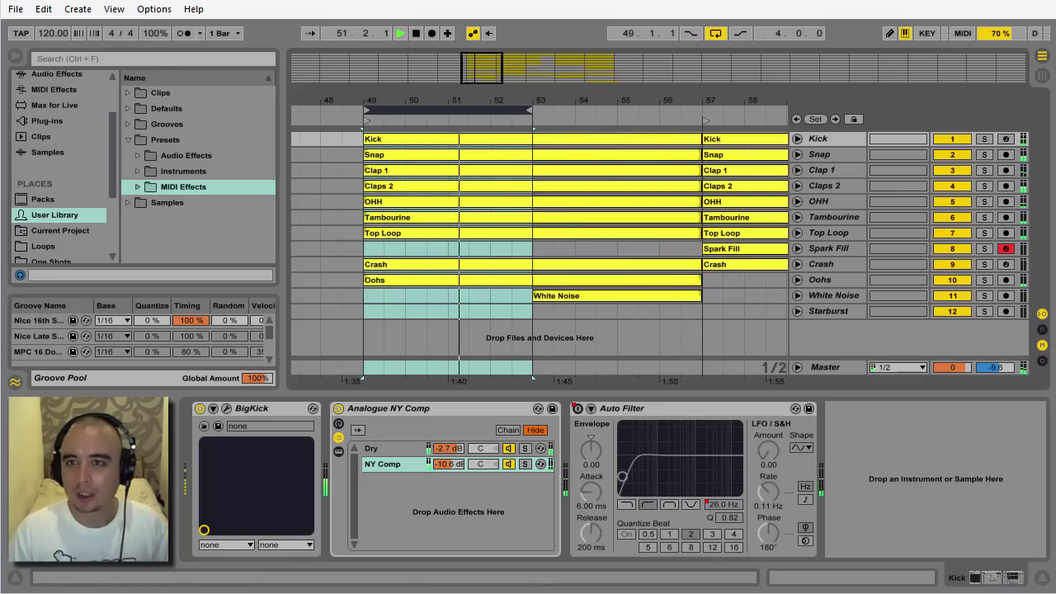
{"action": "left_click", "coordinate": [984, 139]}
{"action": "left_click", "coordinate": [827, 138]}
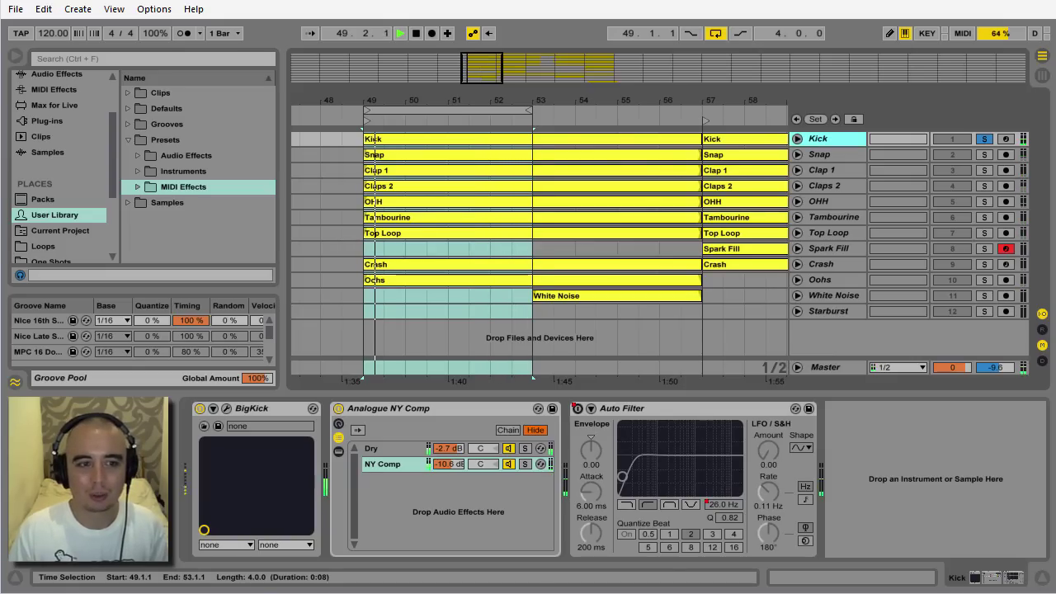
{"action": "left_click", "coordinate": [984, 139]}
{"action": "left_click", "coordinate": [985, 154]}
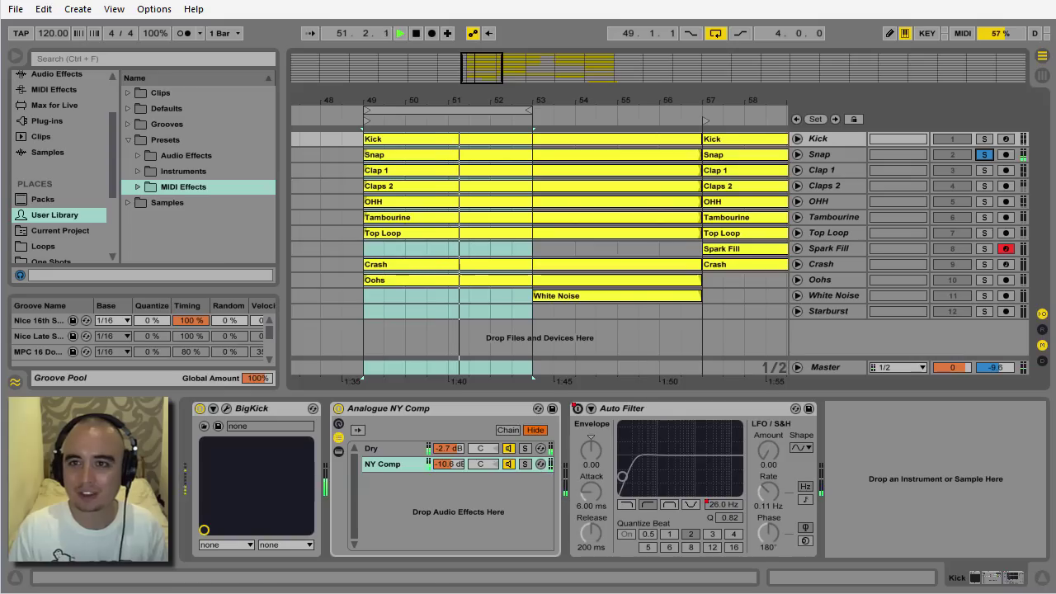
{"action": "left_click", "coordinate": [984, 155]}
{"action": "left_click", "coordinate": [985, 170]}
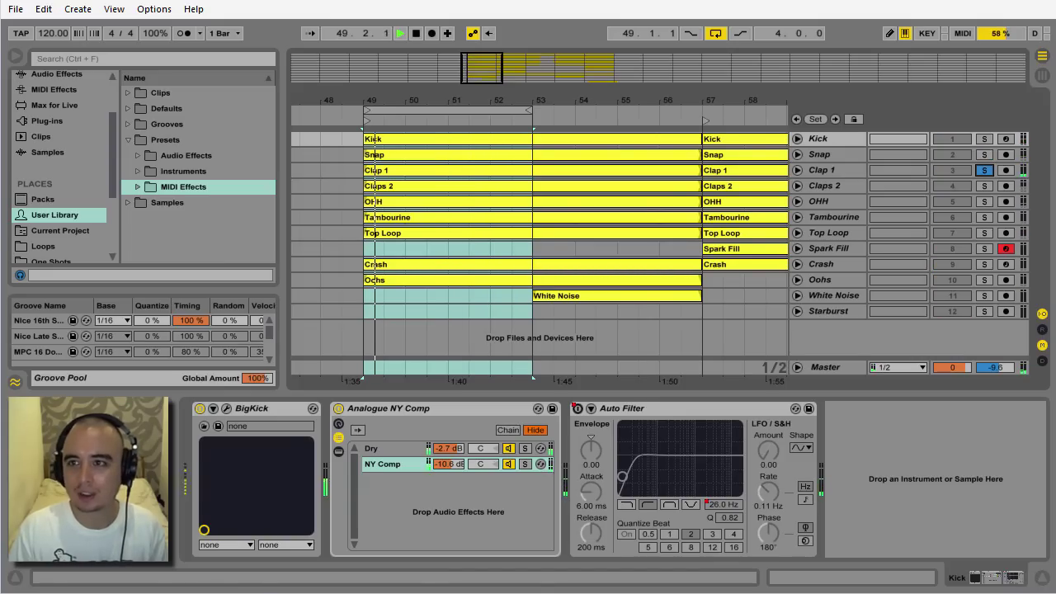
{"action": "left_click", "coordinate": [984, 170]}
Solo Clap 1 and inspect the H-Delay plug-ins on its Delay Clean and Delay Lofi chains, closing both plug-in windows when done
{"action": "left_click", "coordinate": [825, 170]}
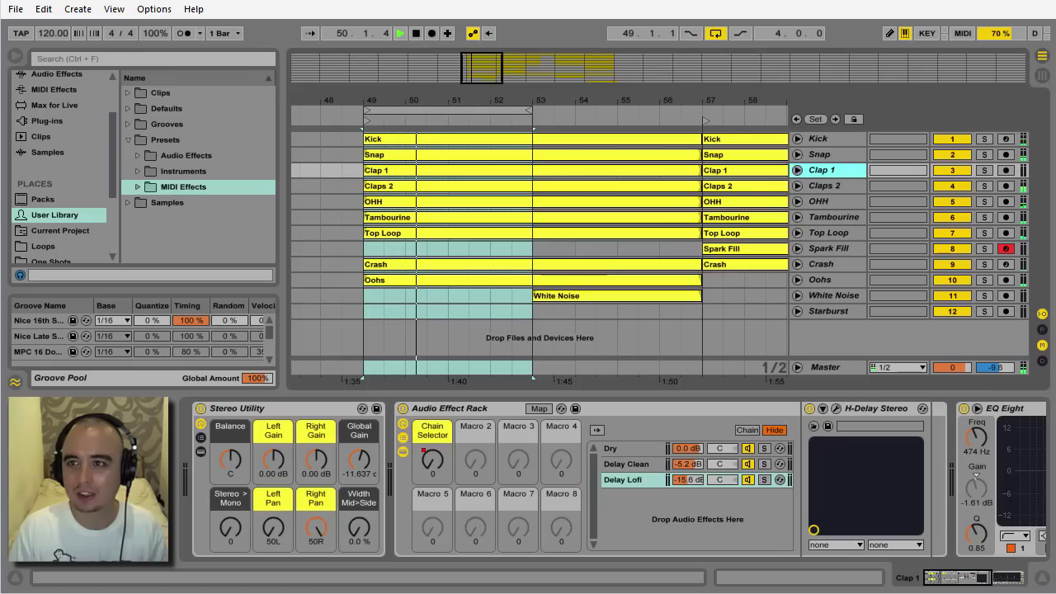
{"action": "left_click", "coordinate": [984, 170]}
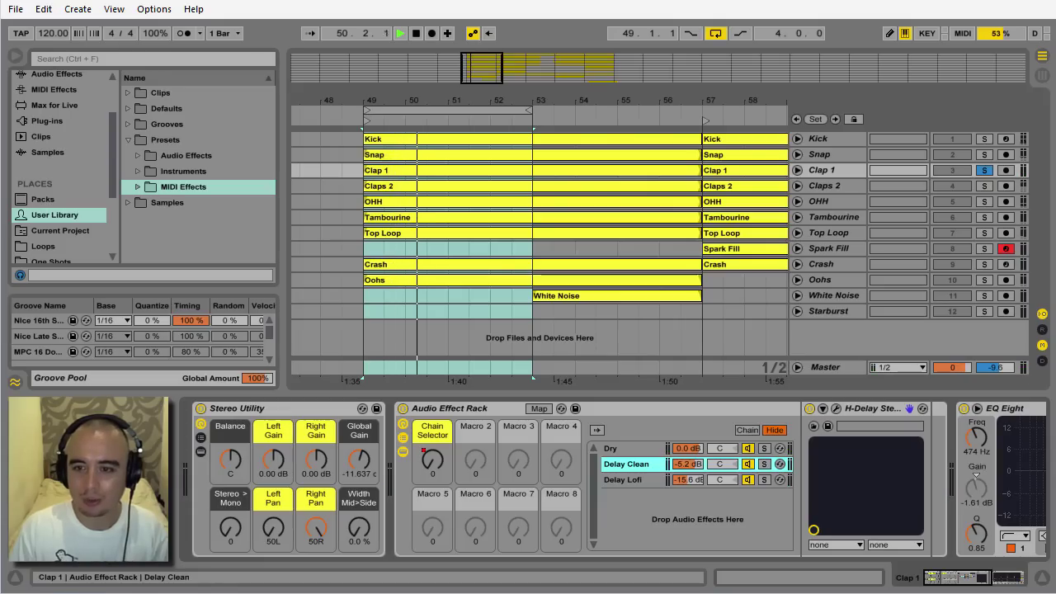
{"action": "left_click", "coordinate": [836, 409]}
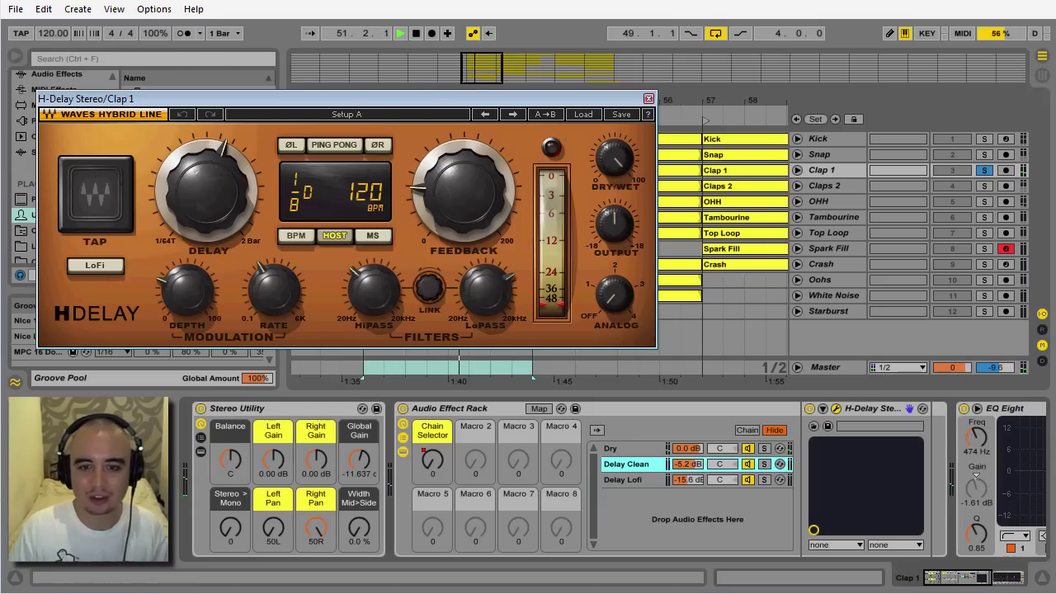
{"action": "left_click", "coordinate": [624, 480]}
{"action": "left_click", "coordinate": [836, 408]}
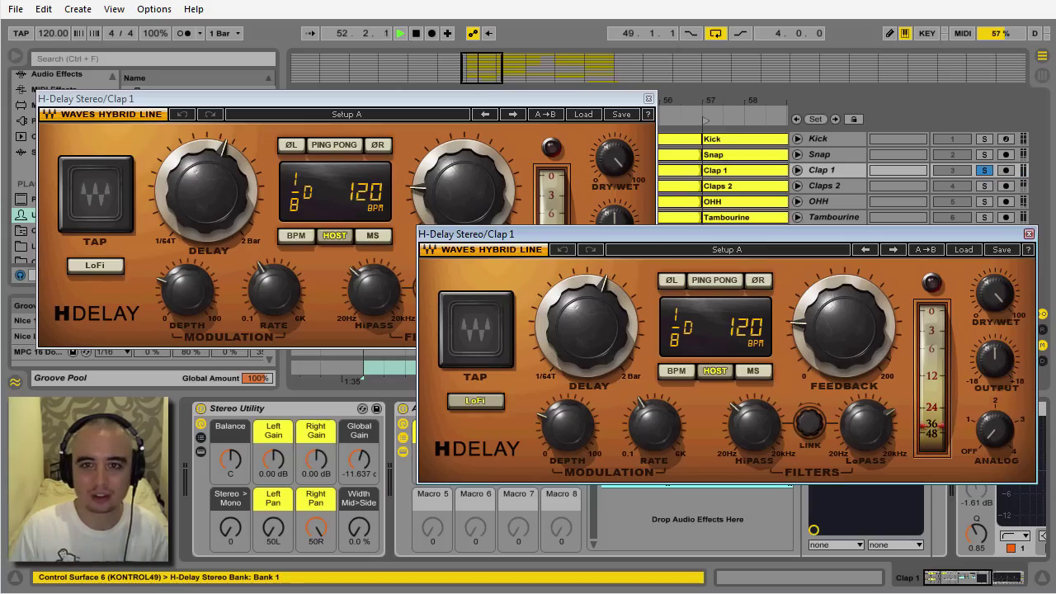
{"action": "left_click_drag", "start_coordinate": [726, 235], "coordinate": [696, 244]}
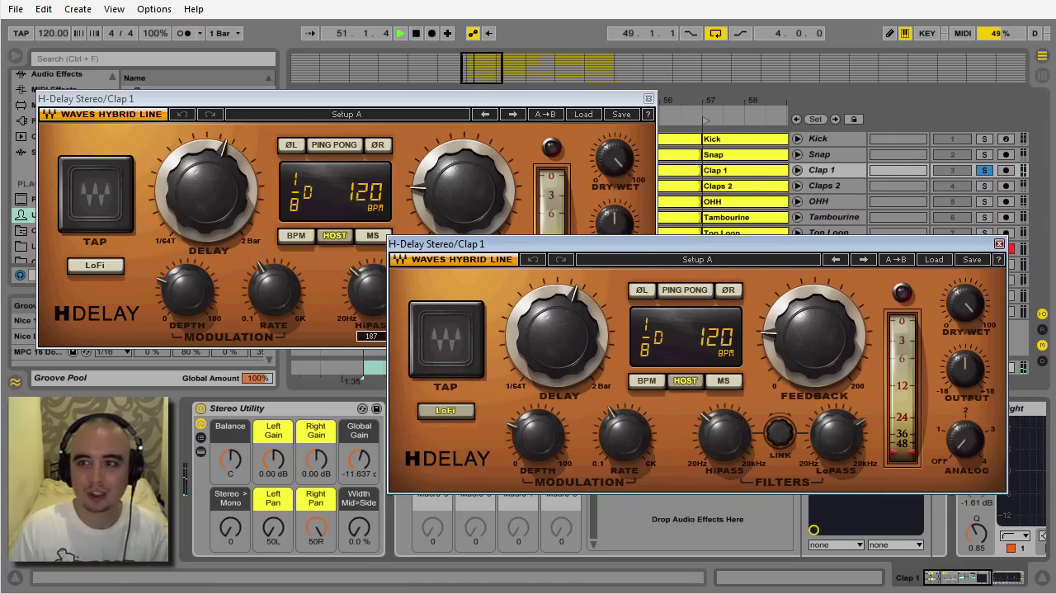
{"action": "left_click", "coordinate": [999, 244]}
{"action": "left_click_drag", "start_coordinate": [347, 98], "coordinate": [439, 199]}
{"action": "left_click", "coordinate": [741, 200]}
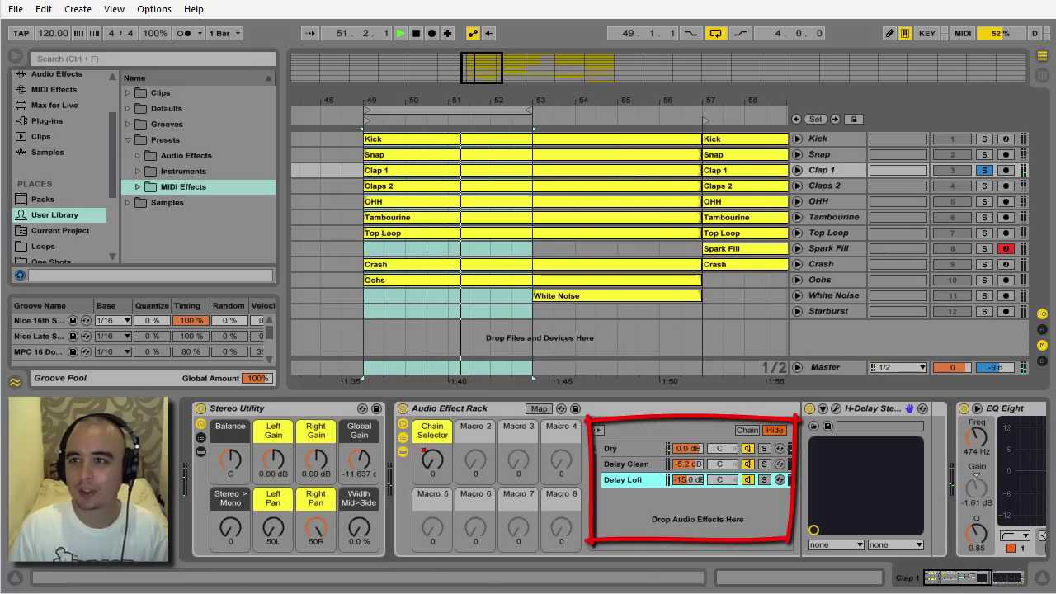
Audition the Claps 2 track soloed, followed by the OHH track
{"action": "left_click", "coordinate": [984, 186]}
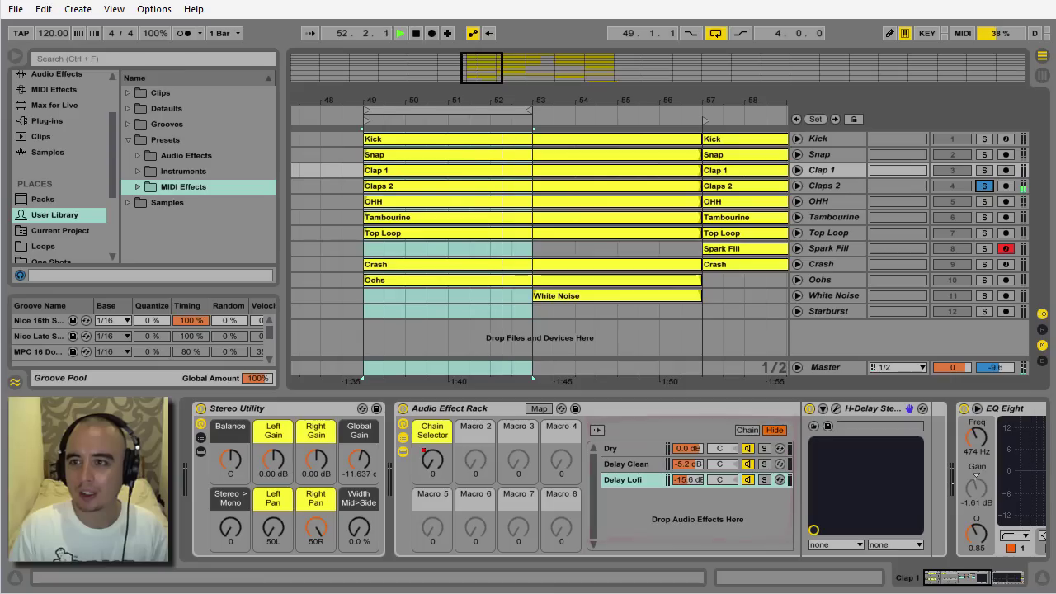
{"action": "left_click", "coordinate": [984, 186]}
{"action": "left_click", "coordinate": [984, 202]}
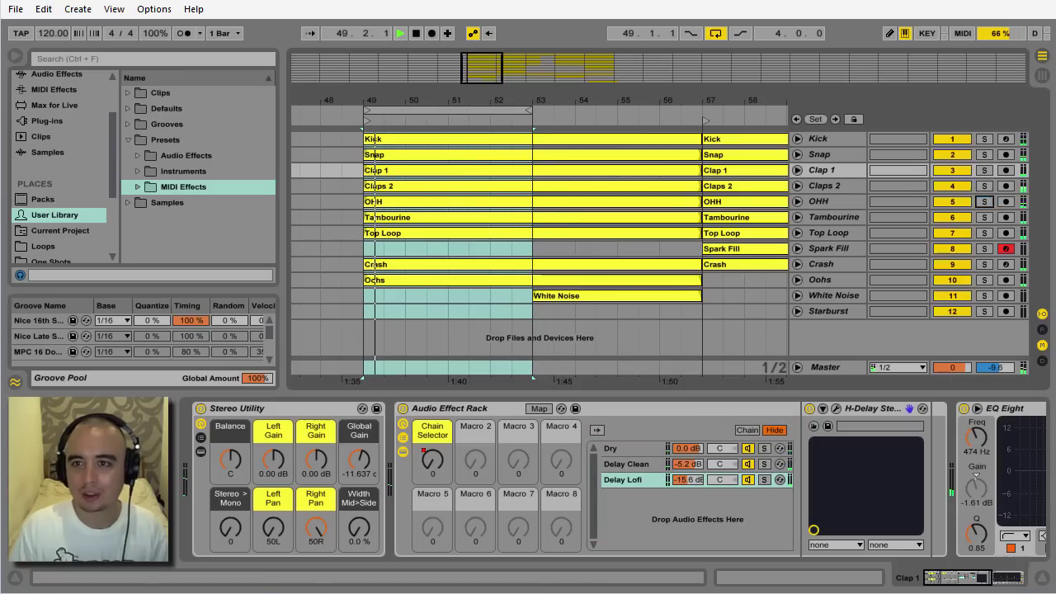
Solo the Tambourine track, show its devices, and compare its sound with the Auto Filter bypassed and re-enabled
{"action": "left_click", "coordinate": [984, 217]}
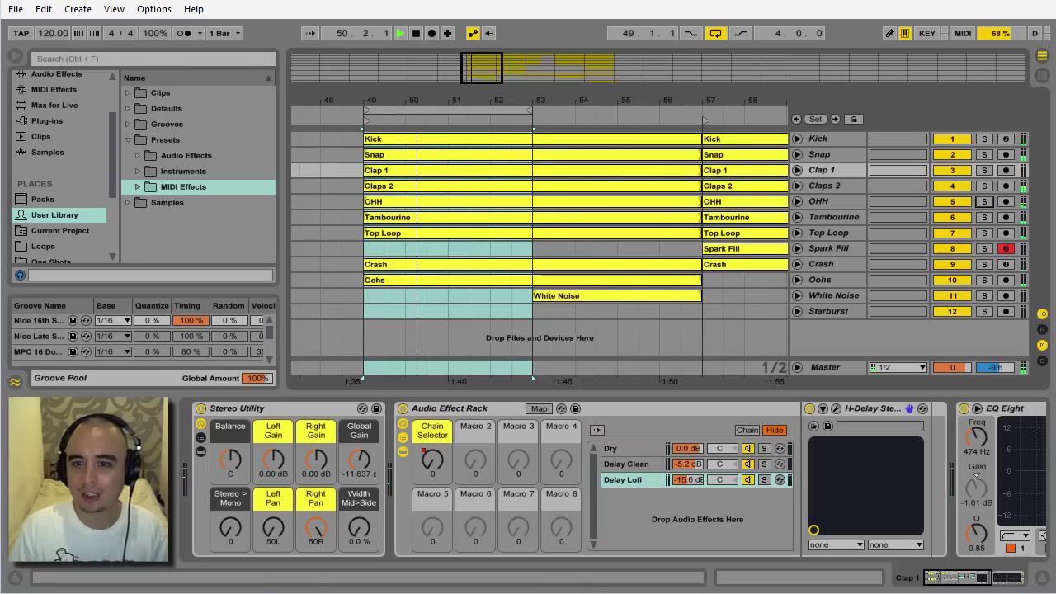
{"action": "left_click", "coordinate": [834, 217]}
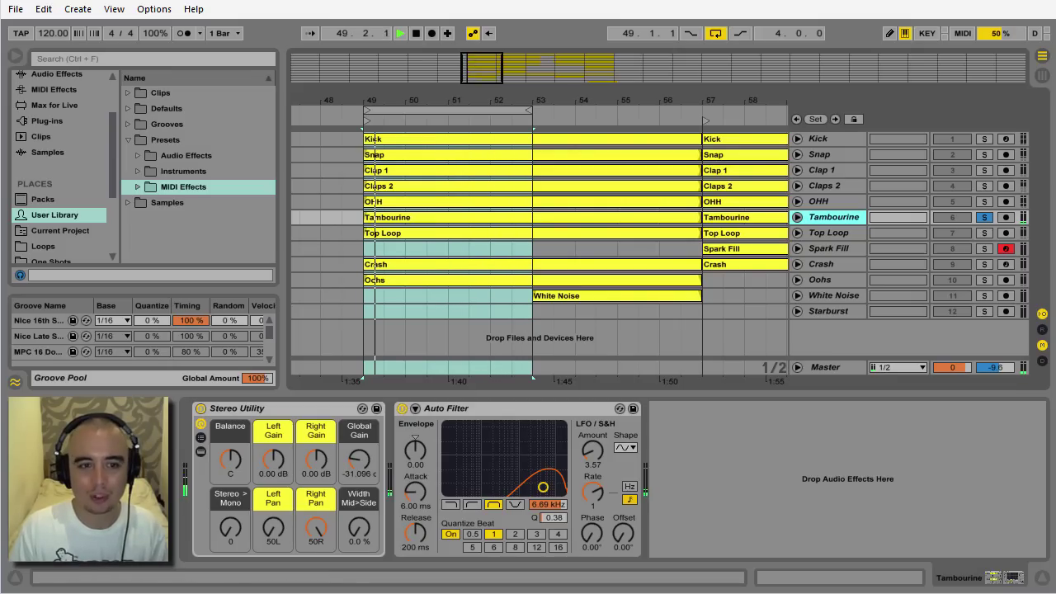
{"action": "left_click", "coordinate": [402, 408]}
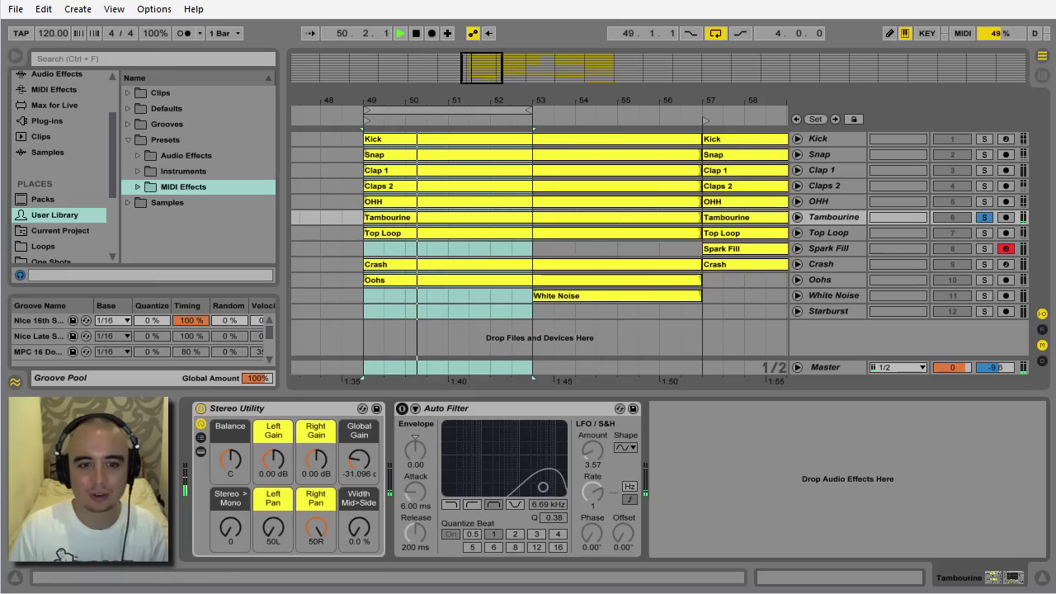
{"action": "left_click", "coordinate": [402, 409]}
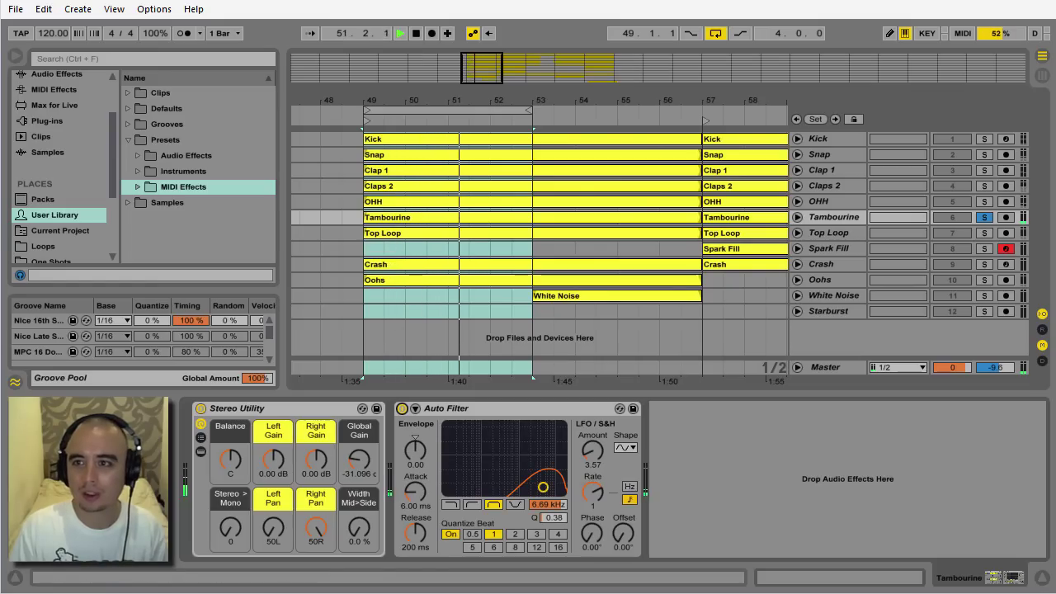
Switch the solo from Tambourine to Top Loop to audition it, and release the solo when finished
{"action": "left_click", "coordinate": [984, 217]}
{"action": "left_click", "coordinate": [985, 233]}
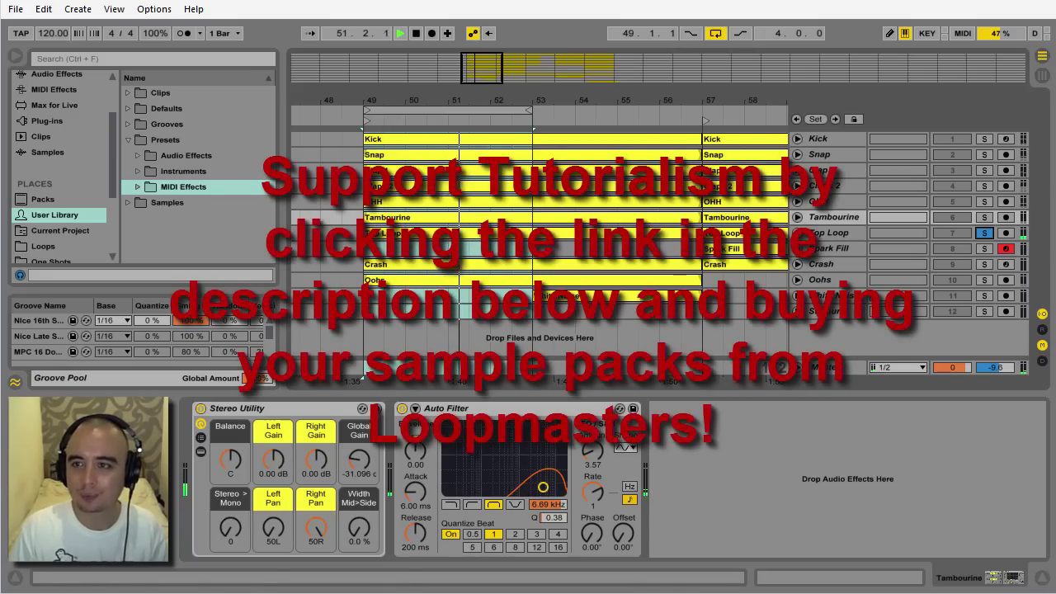
{"action": "left_click", "coordinate": [984, 233]}
Solo the Spark Fill track, inspect its Spark plug-in window, and hide the window and release the solo when done
{"action": "left_click", "coordinate": [832, 248]}
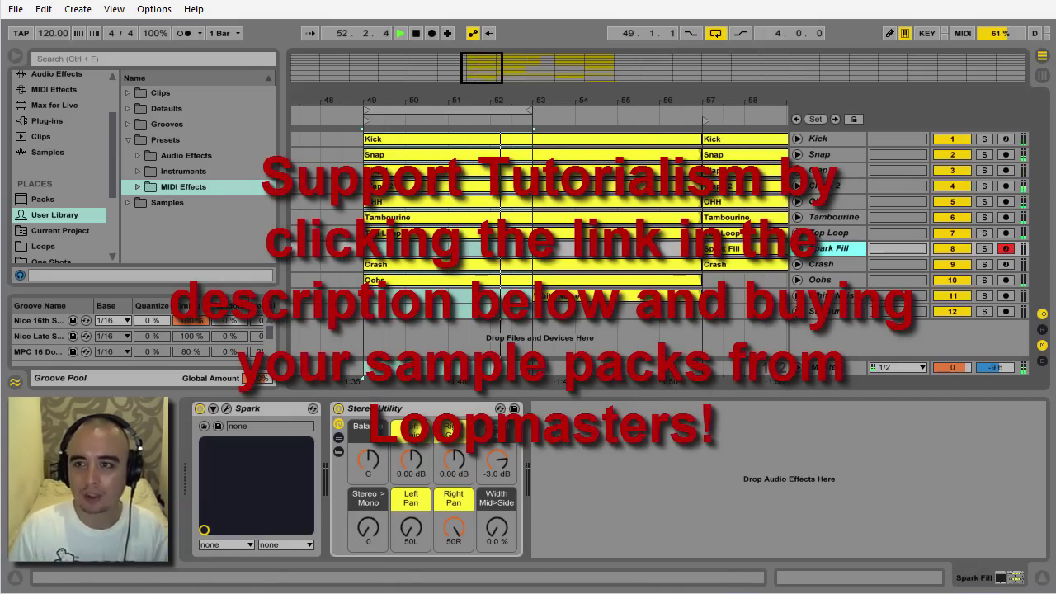
{"action": "left_click", "coordinate": [984, 249]}
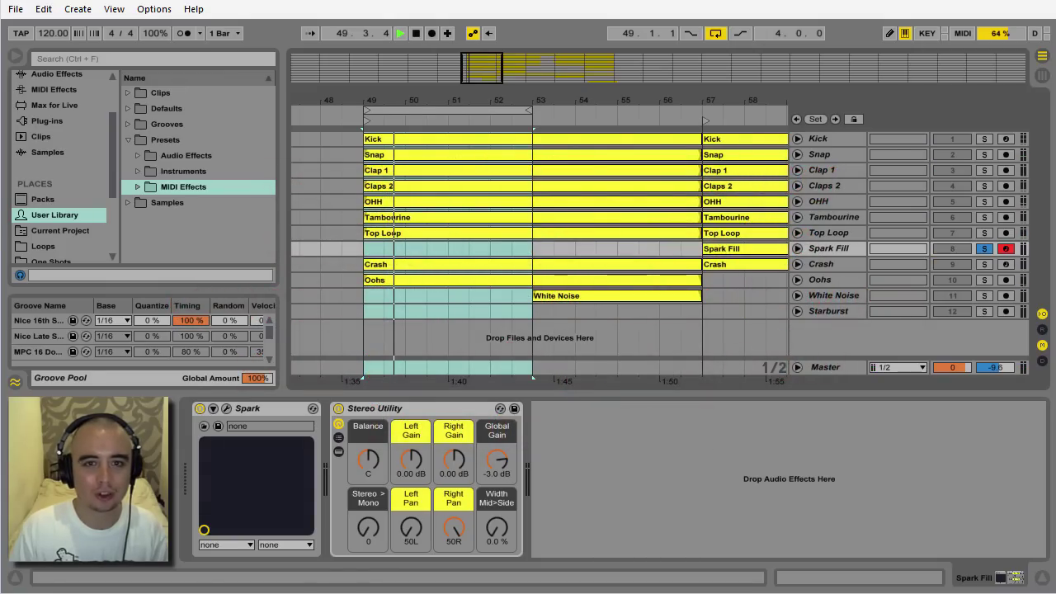
{"action": "left_click", "coordinate": [226, 408]}
{"action": "left_click_drag", "start_coordinate": [528, 9], "coordinate": [431, 0]}
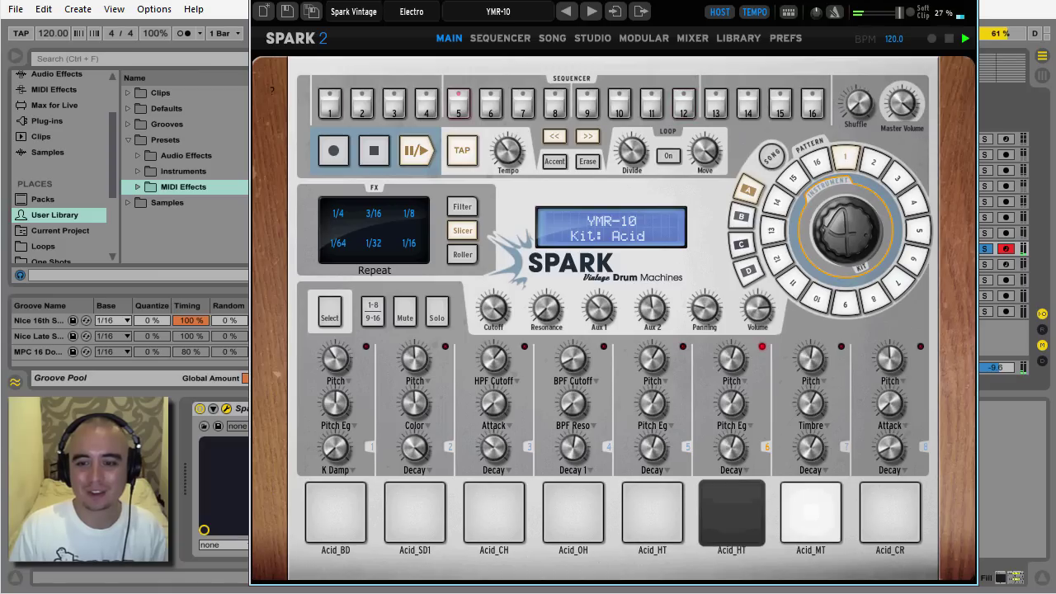
{"action": "key", "text": "ctrl+alt+p"}
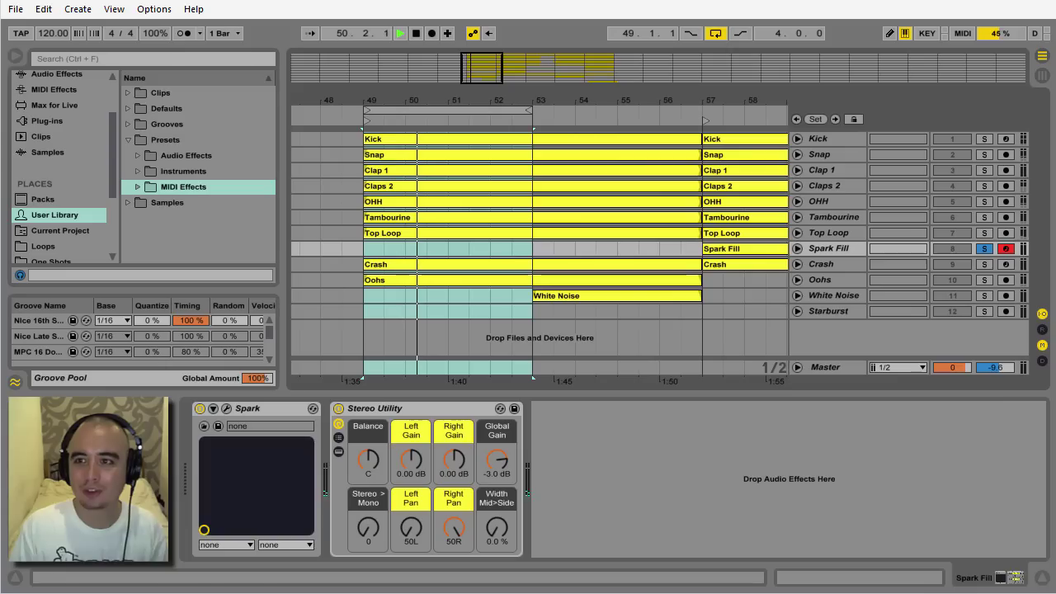
{"action": "left_click", "coordinate": [985, 248]}
Audition the Crash and Oohs tracks soloed in turn, showing the devices on Oohs and releasing its solo at the end
{"action": "left_click", "coordinate": [985, 264]}
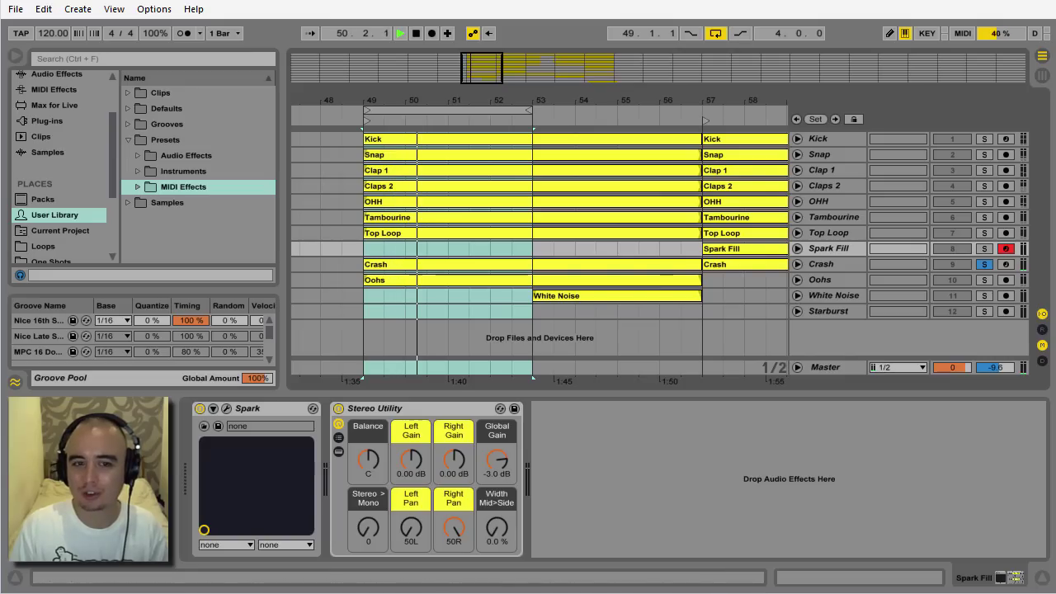
{"action": "left_click", "coordinate": [983, 264]}
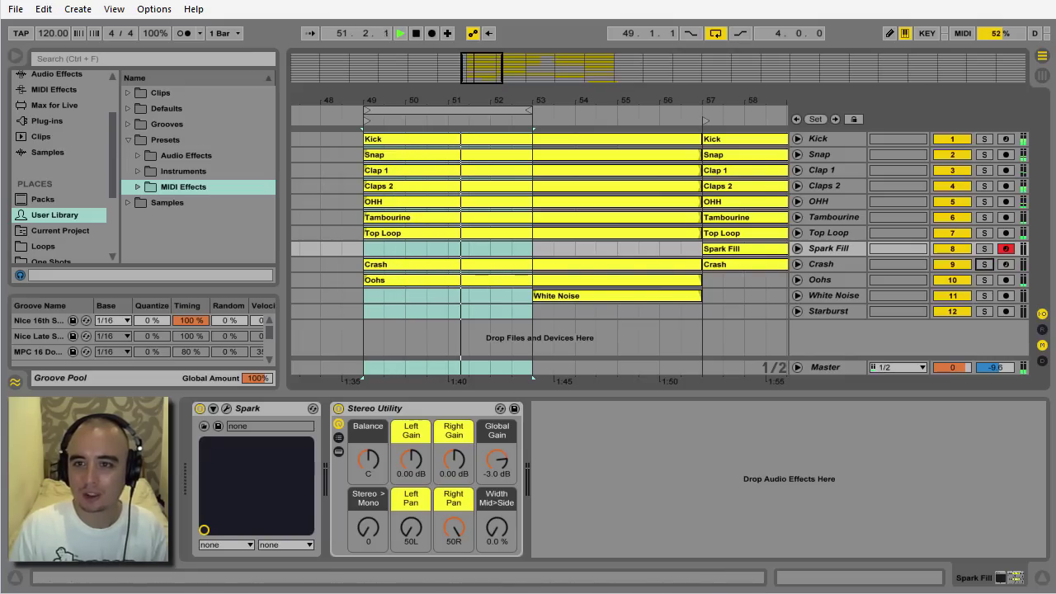
{"action": "left_click", "coordinate": [983, 280]}
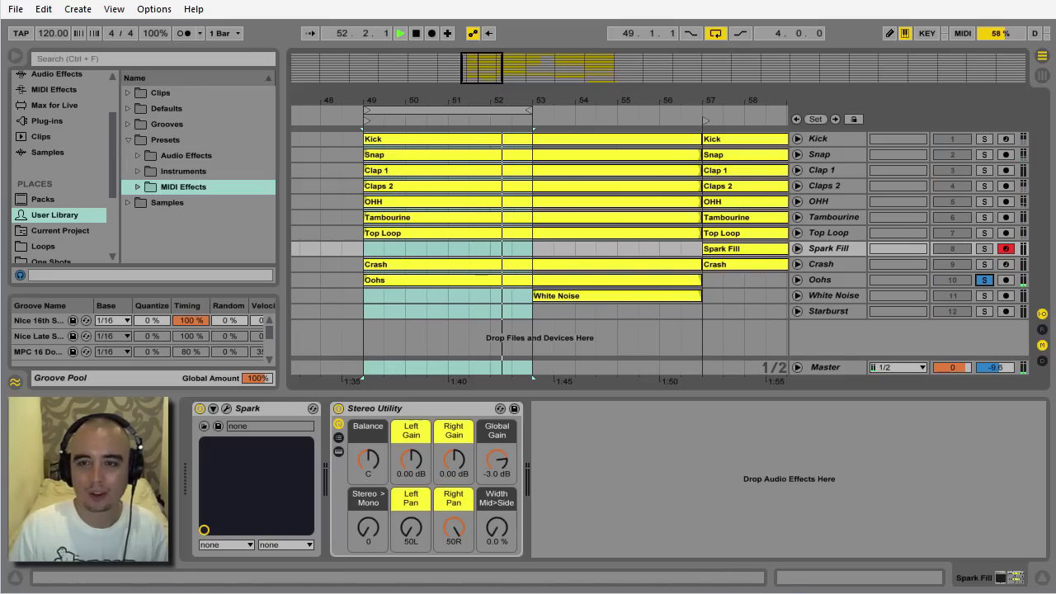
{"action": "left_click", "coordinate": [828, 280]}
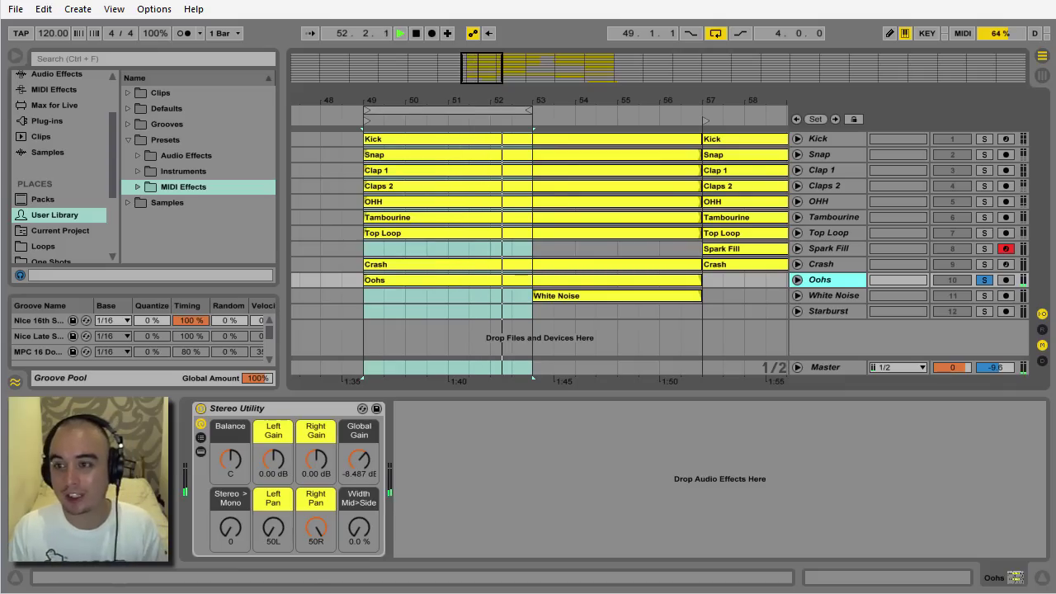
{"action": "left_click", "coordinate": [984, 280]}
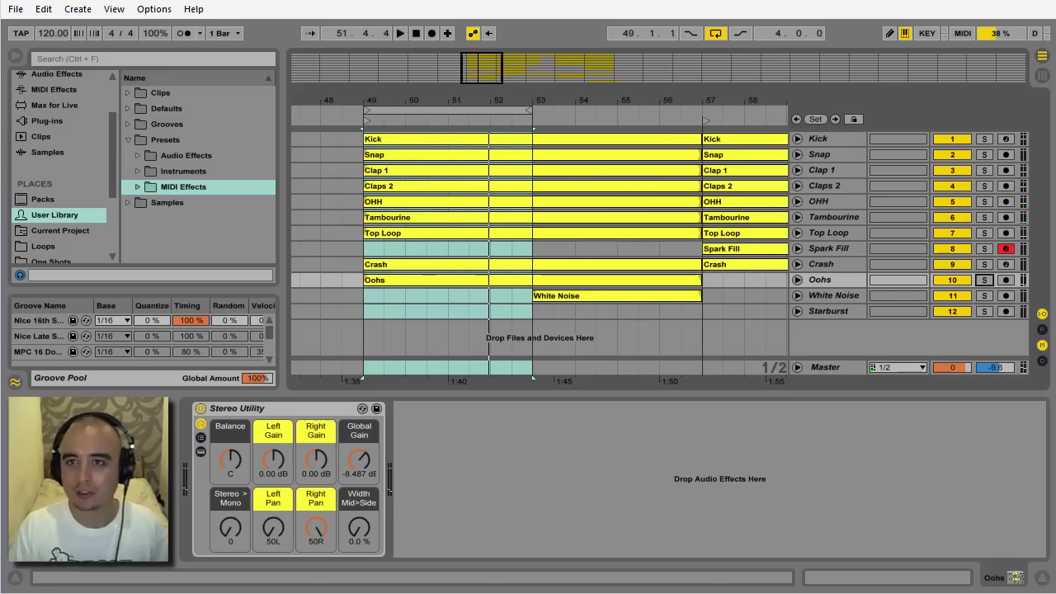
Group the tracks from Kick through Crash and rename the group "Drums"
{"action": "left_click", "coordinate": [819, 140]}
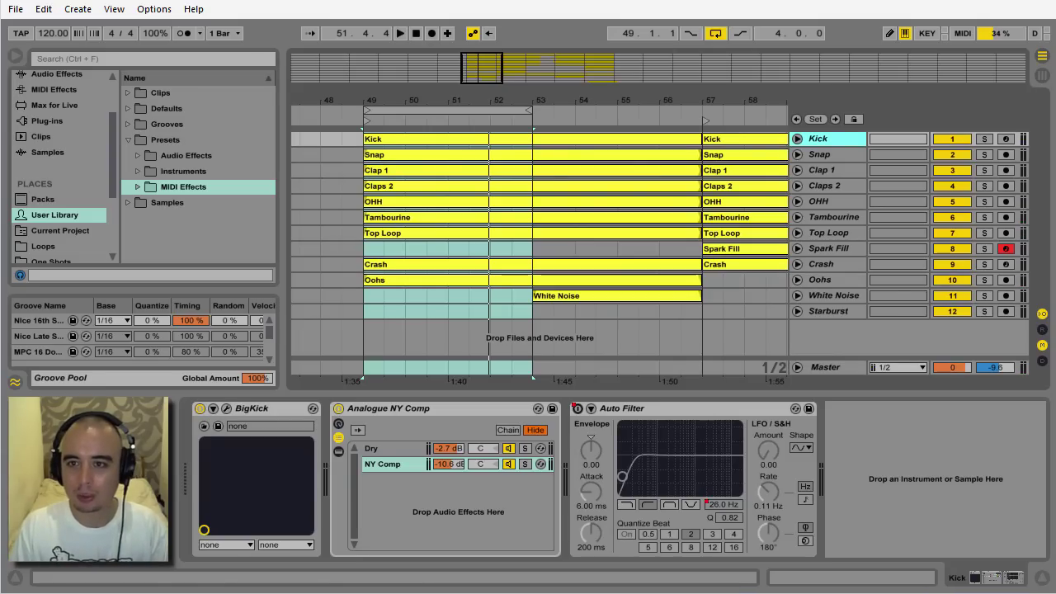
{"action": "left_click", "coordinate": [821, 265], "text": "shift"}
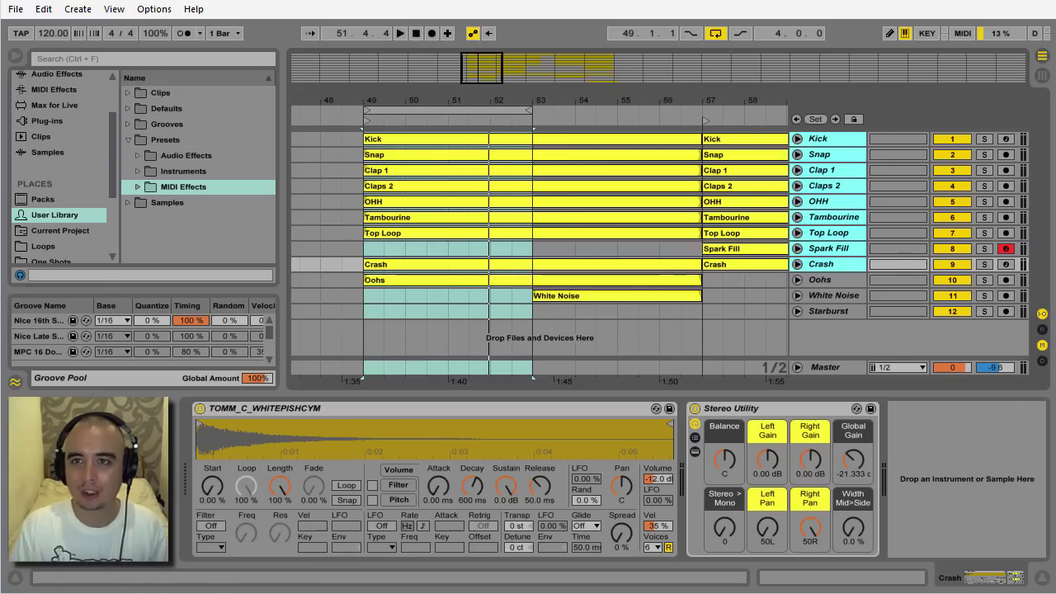
{"action": "right_click", "coordinate": [836, 142]}
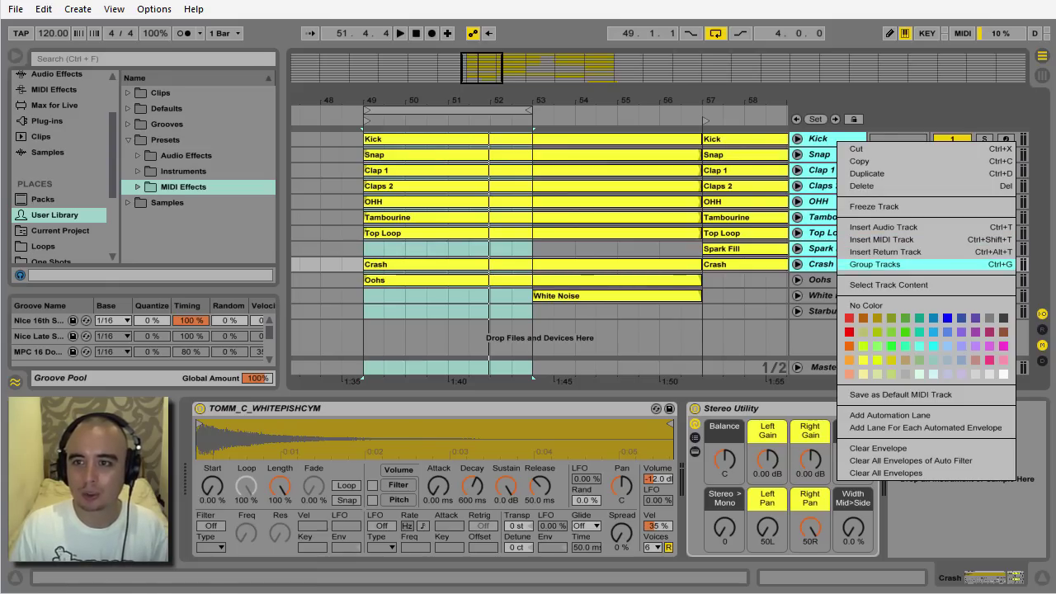
{"action": "left_click", "coordinate": [875, 264]}
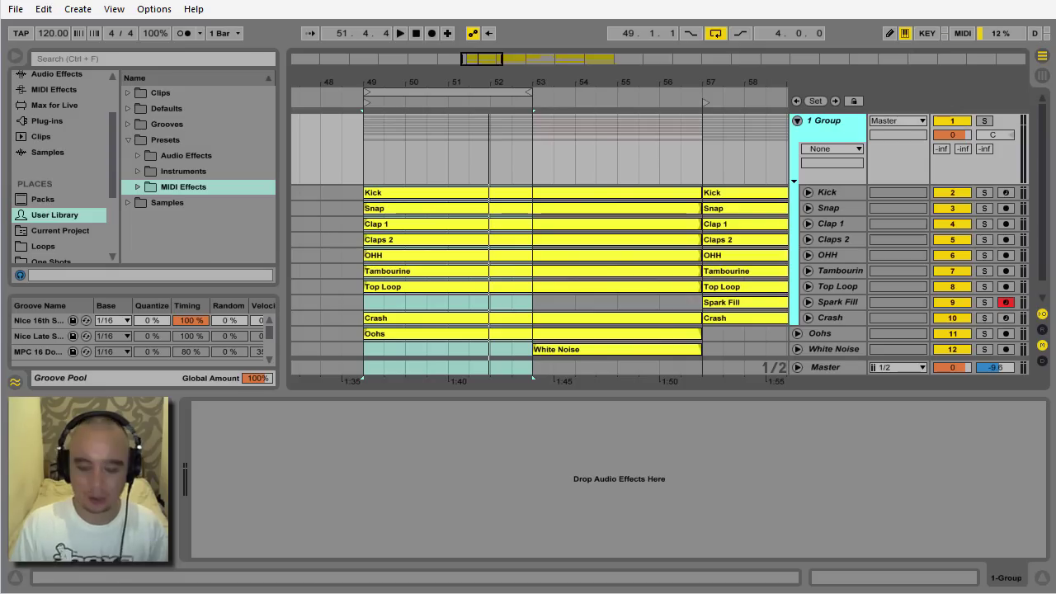
{"action": "key", "text": "ctrl+r"}
{"action": "type", "text": "Drum"}
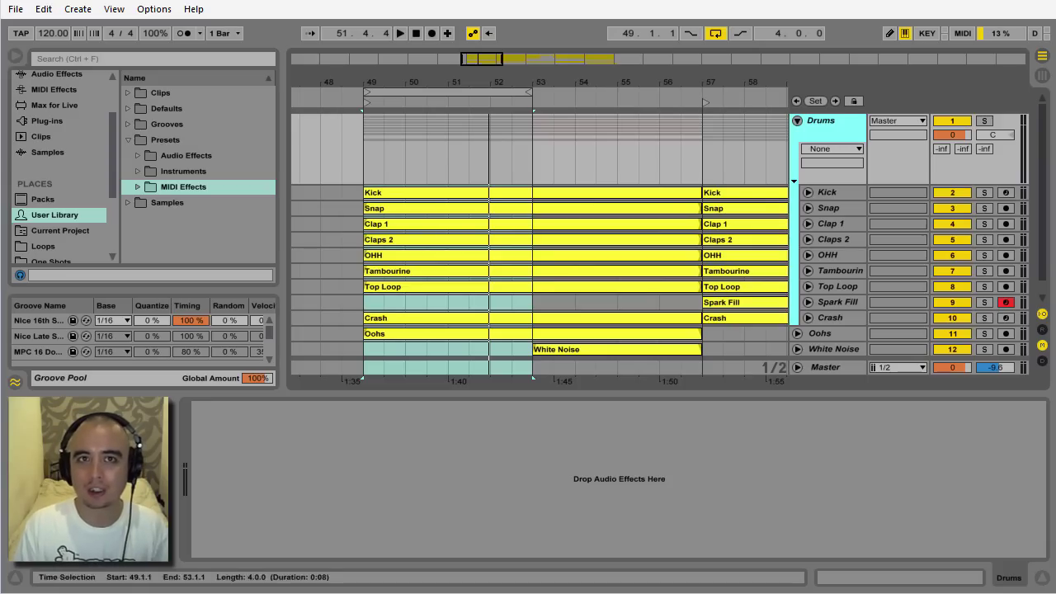
Load the Presswerk(x64) plug-in from the premium compressor effects onto the Drums group and move its window clear
{"action": "left_click", "coordinate": [47, 122]}
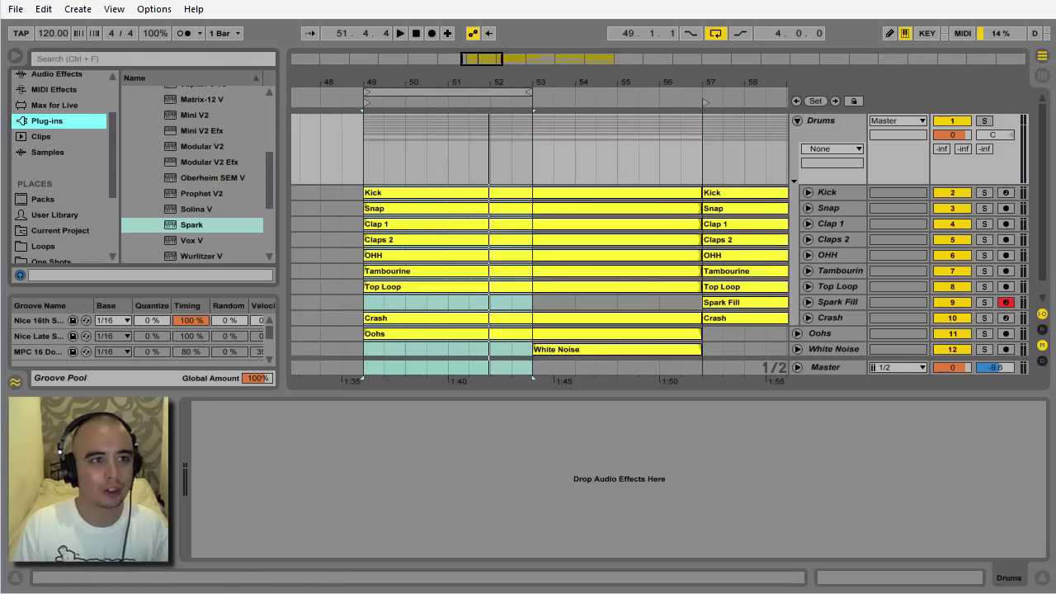
{"action": "scroll", "coordinate": [194, 175], "scroll_direction": "up", "scroll_amount": 5}
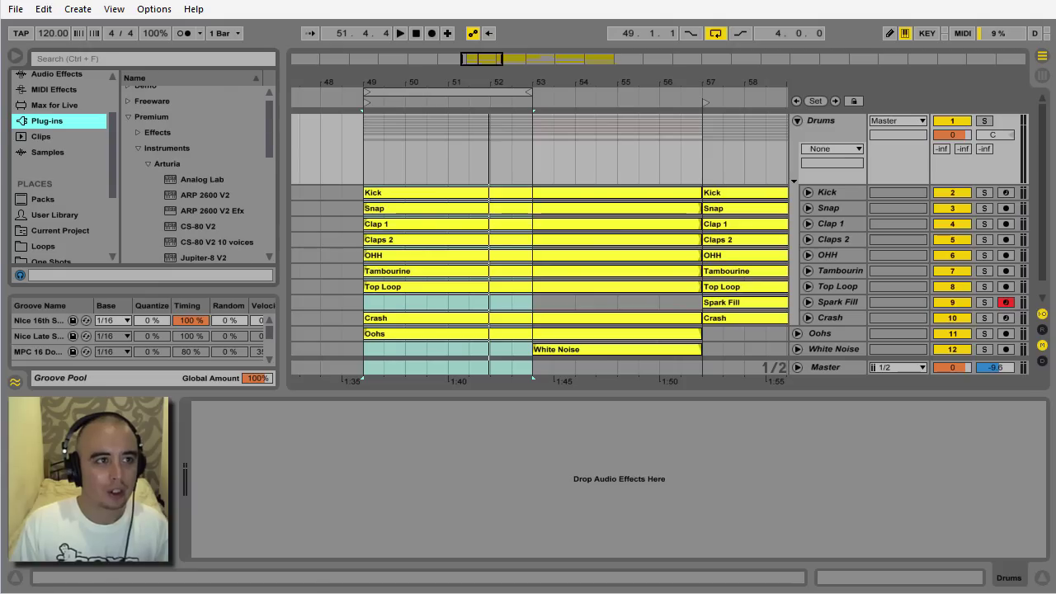
{"action": "left_click", "coordinate": [139, 148]}
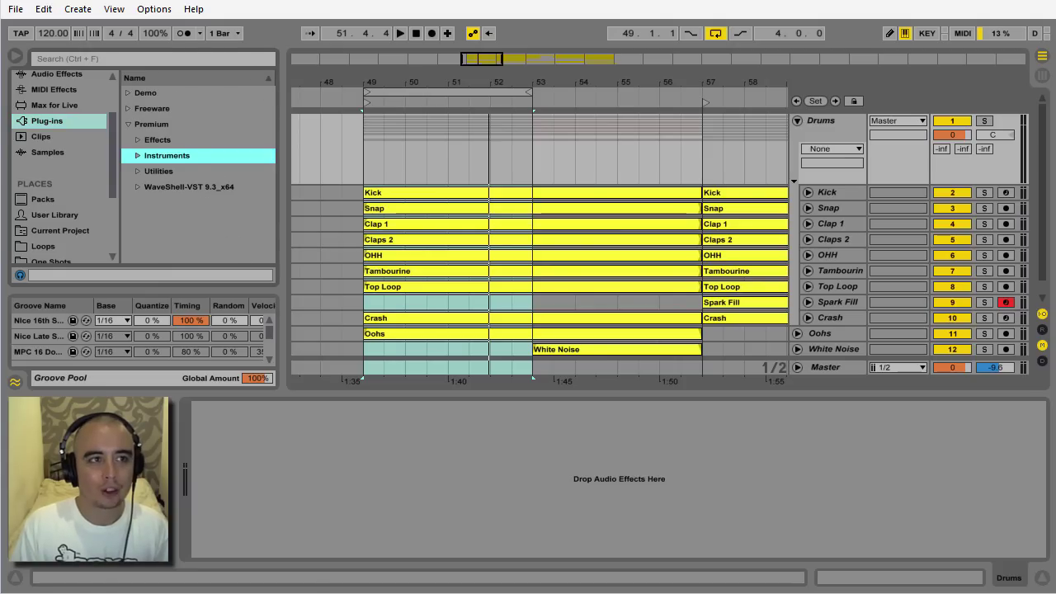
{"action": "left_click", "coordinate": [138, 140]}
{"action": "scroll", "coordinate": [194, 174], "scroll_direction": "down", "scroll_amount": 3}
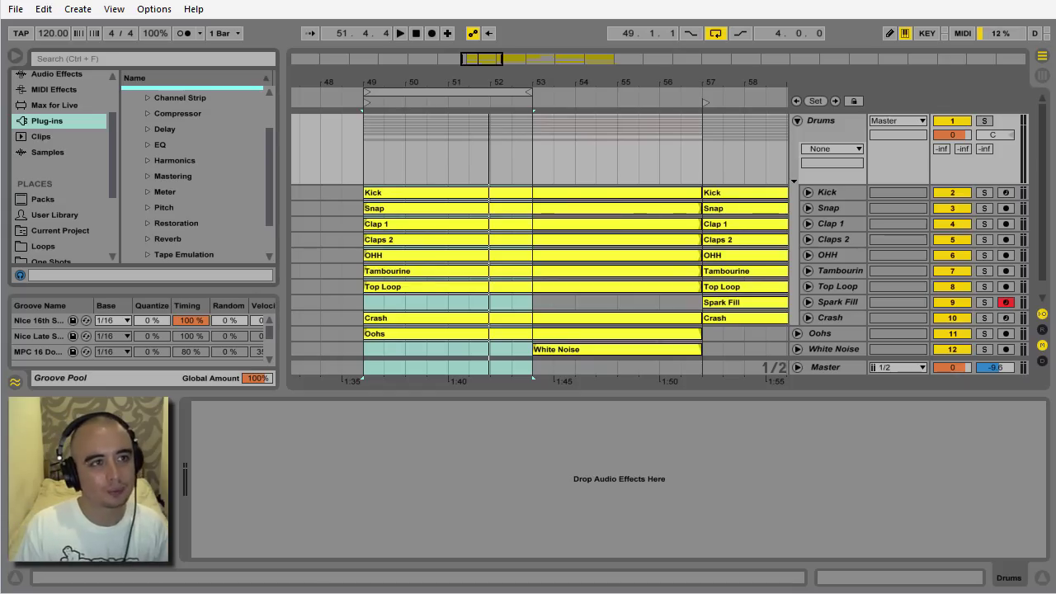
{"action": "left_click", "coordinate": [148, 113]}
{"action": "left_click", "coordinate": [209, 144]}
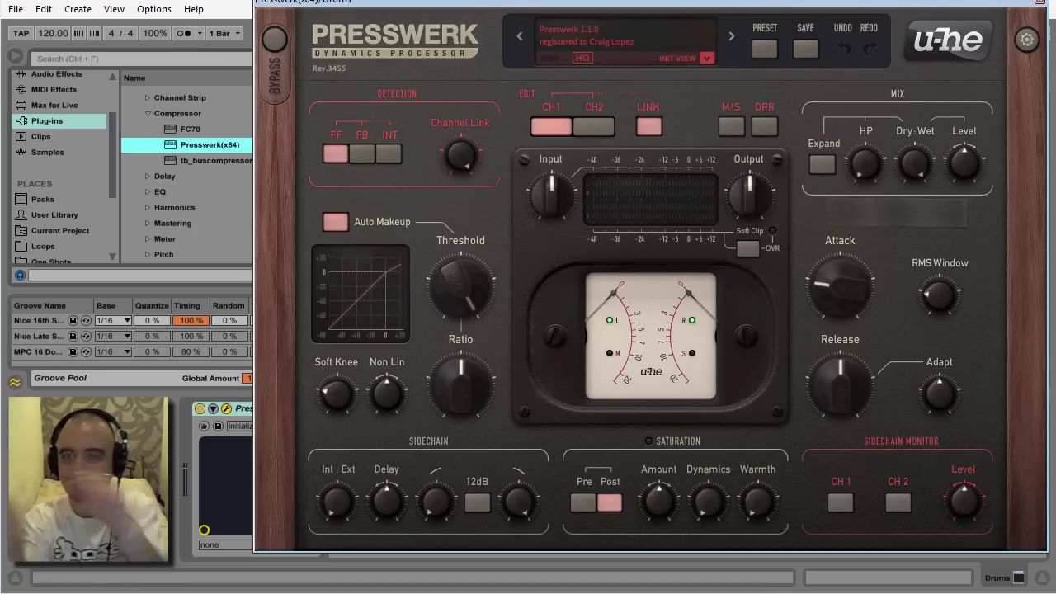
{"action": "left_click_drag", "start_coordinate": [651, 3], "coordinate": [547, 16]}
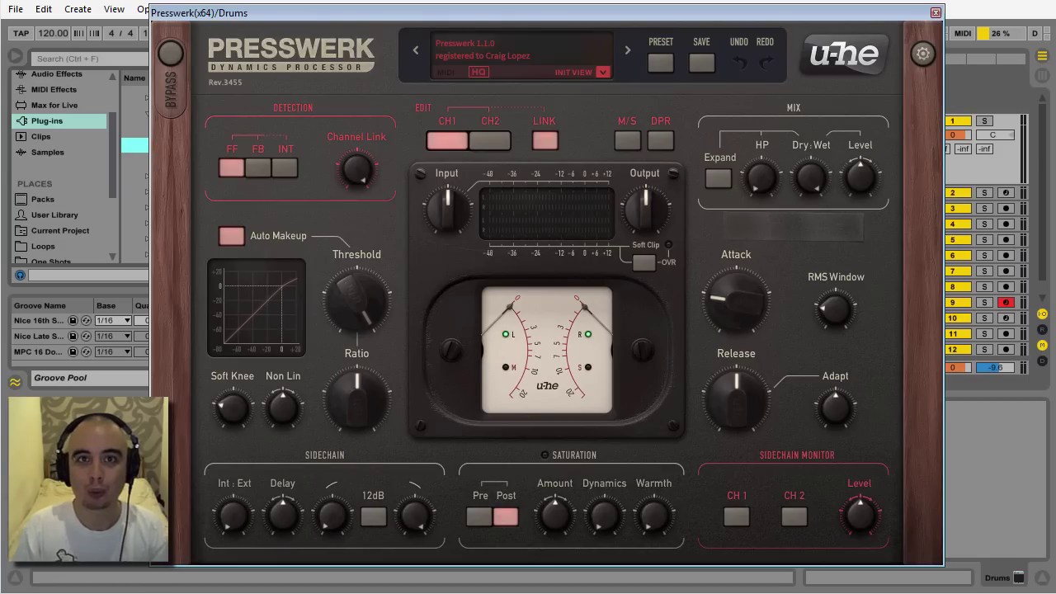
{"action": "left_click_drag", "start_coordinate": [547, 13], "coordinate": [507, 9]}
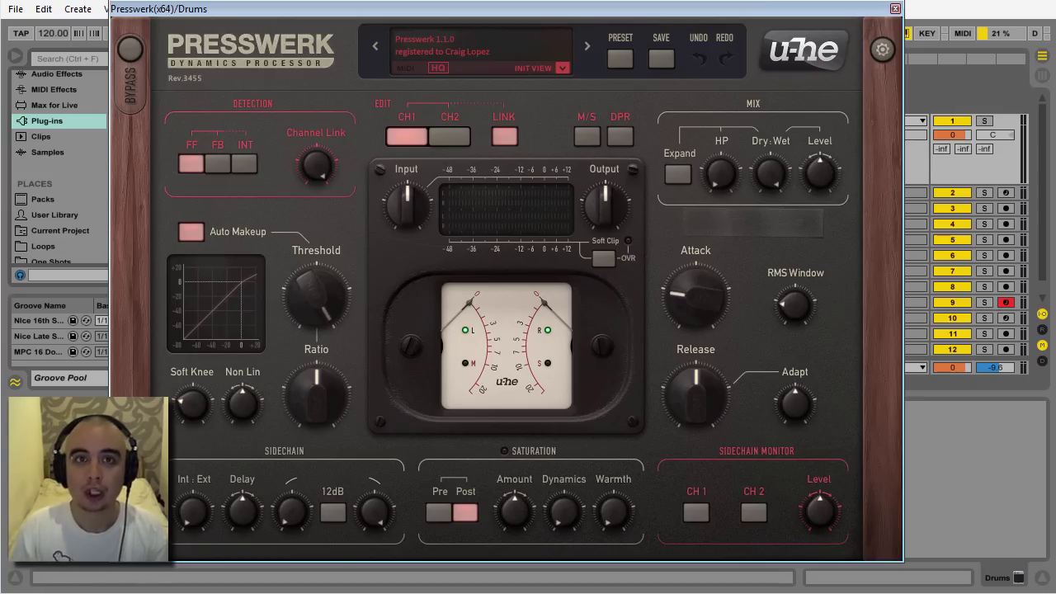
Switch Presswerk to its Drum Compressor view and reposition the window so the playback controls are reachable
{"action": "left_click", "coordinate": [562, 68]}
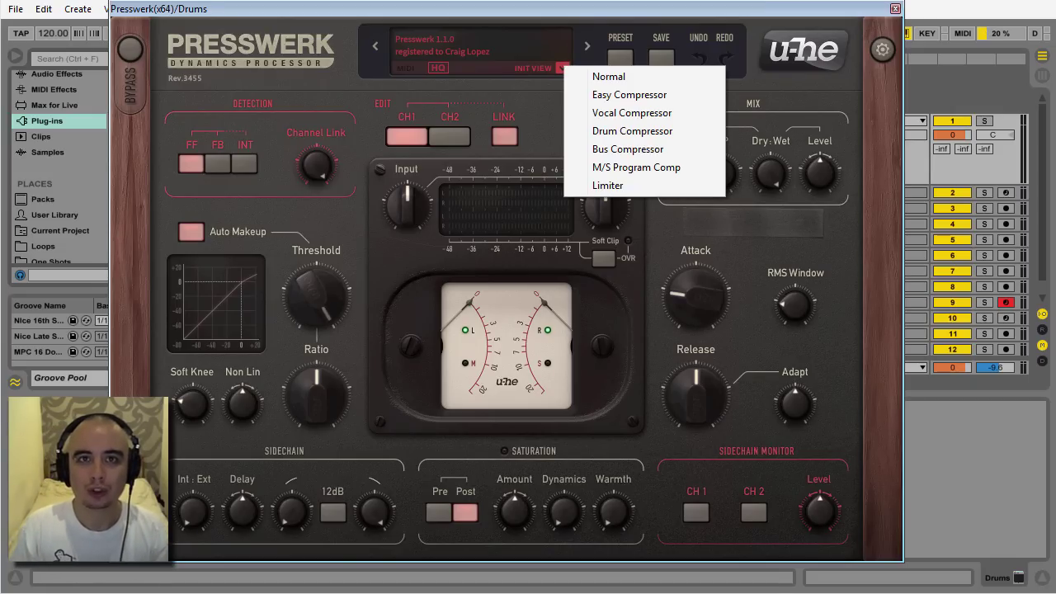
{"action": "left_click_drag", "start_coordinate": [561, 10], "coordinate": [475, 8]}
{"action": "left_click", "coordinate": [477, 67]}
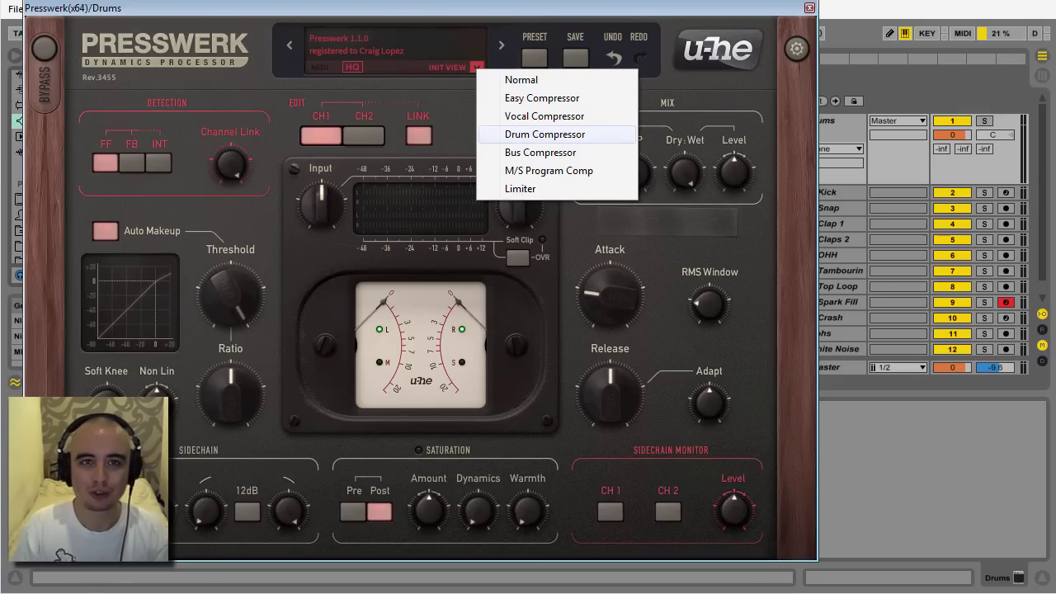
{"action": "left_click", "coordinate": [545, 134]}
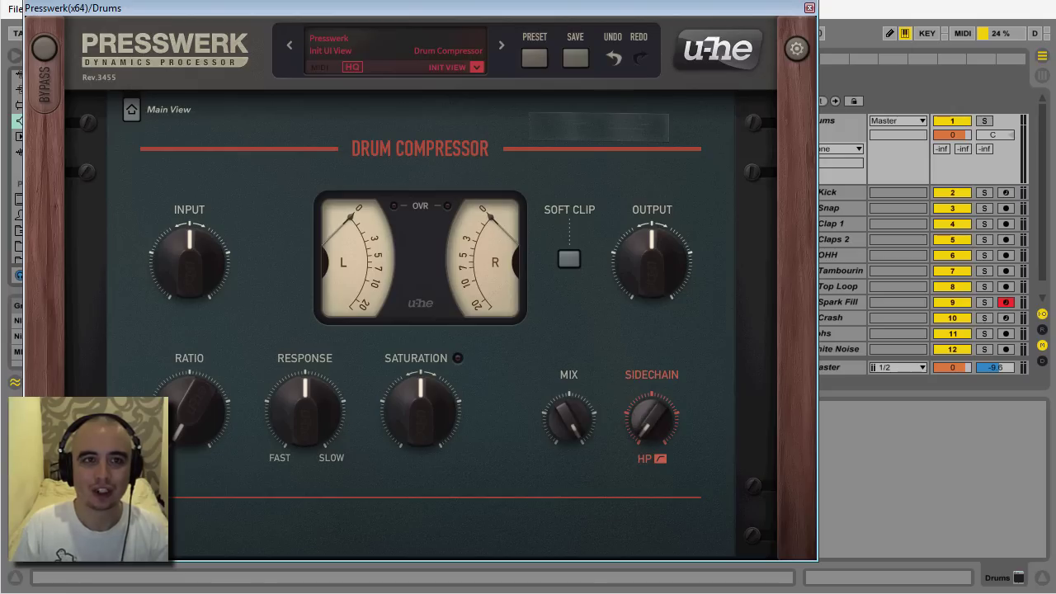
{"action": "left_click_drag", "start_coordinate": [248, 7], "coordinate": [337, 52]}
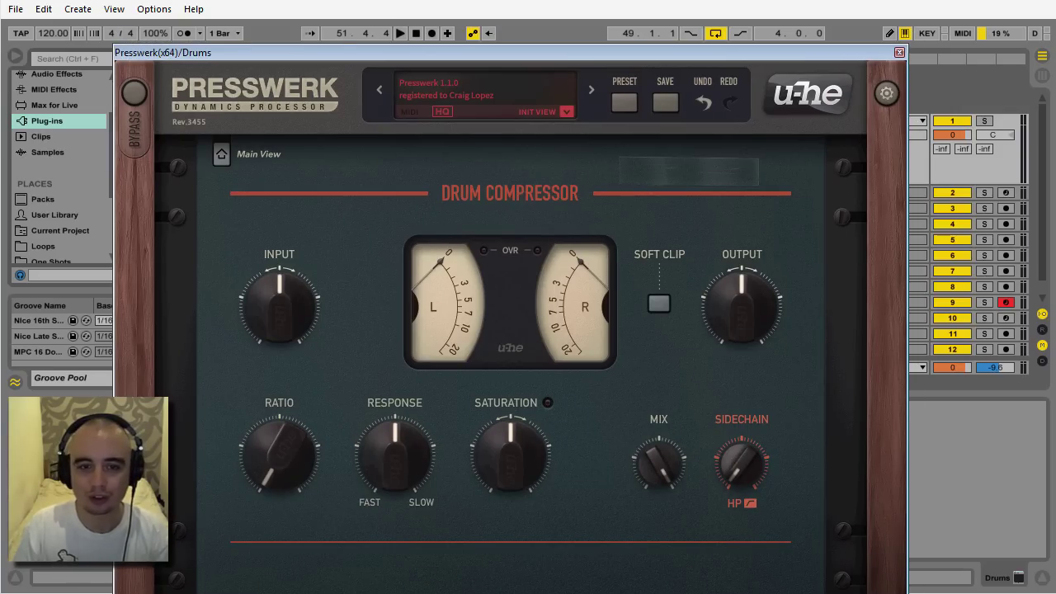
Start playback and raise Presswerk's ratio, saturation and output, with the output gain at 3.64 dB
{"action": "left_click", "coordinate": [400, 33]}
{"action": "left_click_drag", "start_coordinate": [400, 52], "coordinate": [436, 37]}
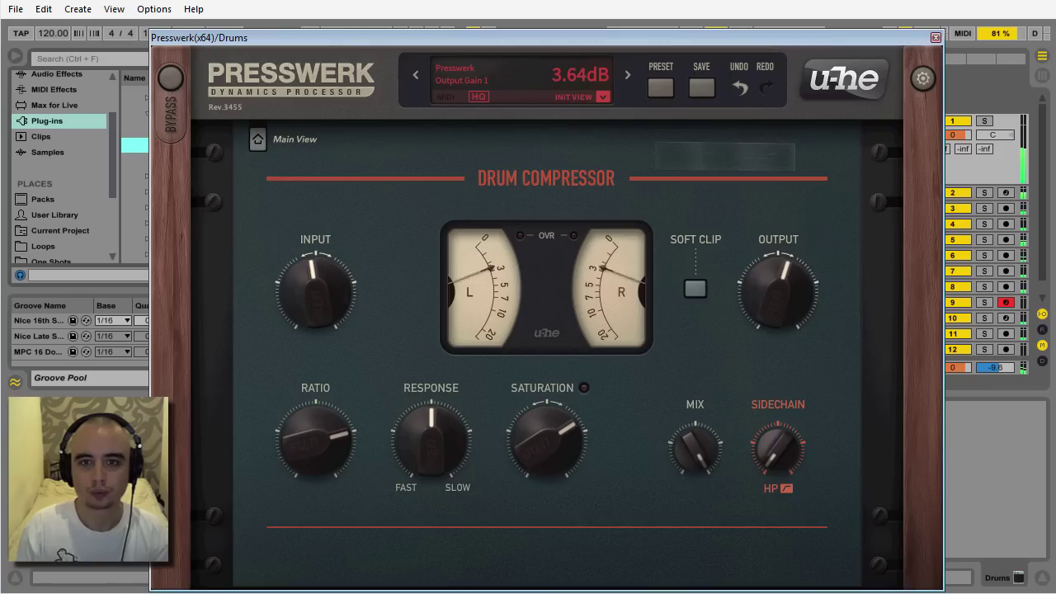
{"action": "left_click_drag", "start_coordinate": [544, 38], "coordinate": [535, 27]}
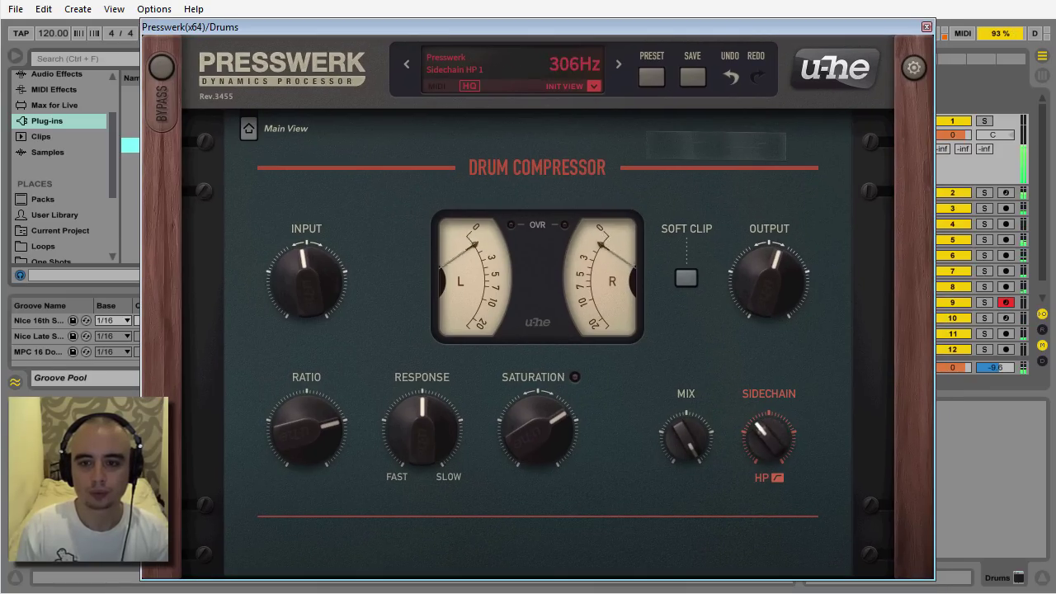
Compare the sidechain high-pass at 10 Hz, set it to 345 Hz, set the input gain to -0.90 dB, and lower the mix
{"action": "left_click_drag", "start_coordinate": [769, 438], "coordinate": [769, 476]}
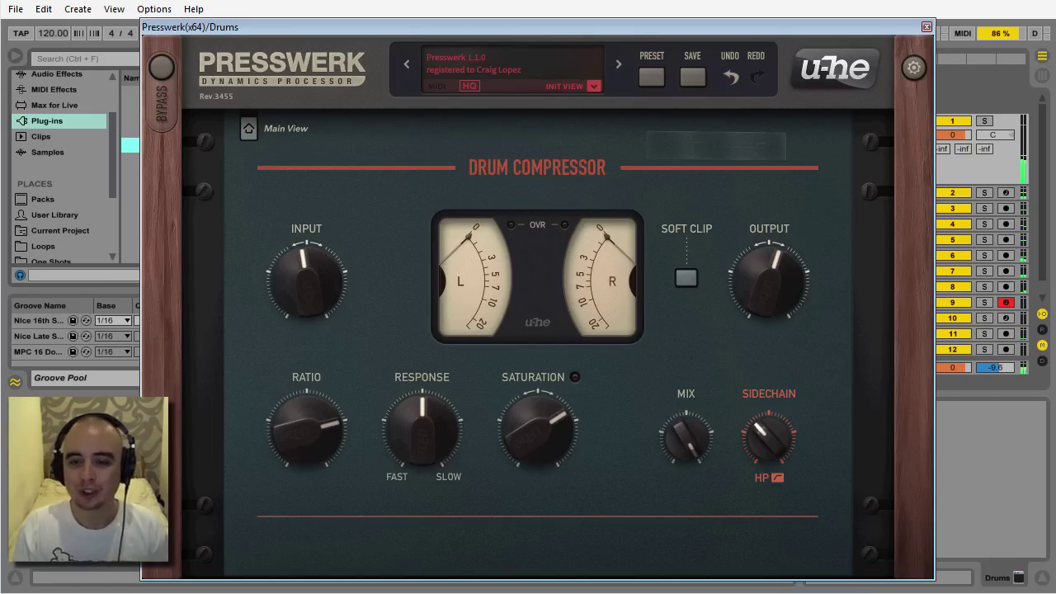
{"action": "left_click_drag", "start_coordinate": [769, 437], "coordinate": [769, 487]}
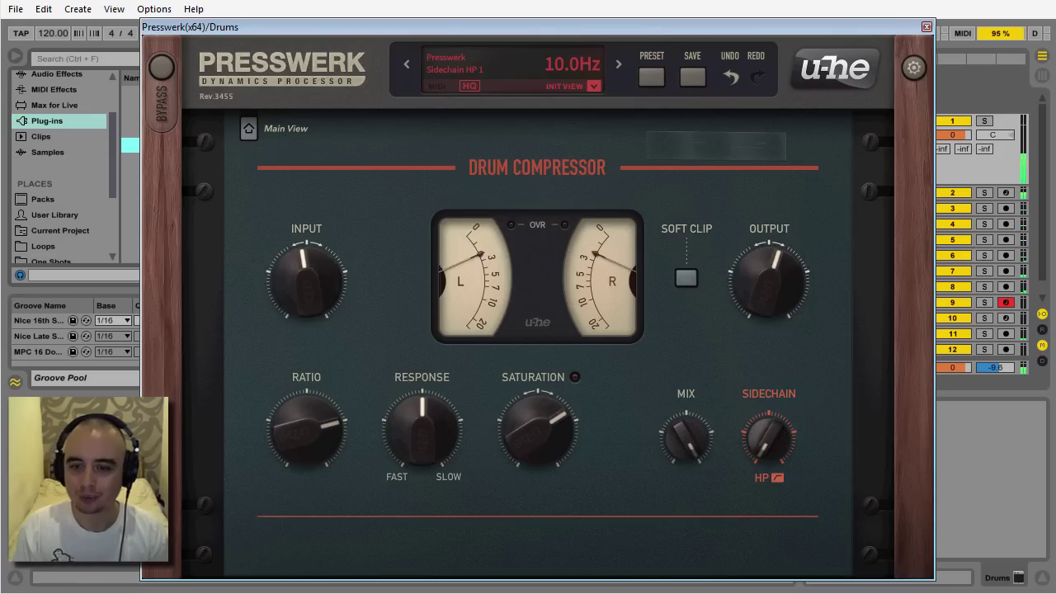
{"action": "left_click_drag", "start_coordinate": [769, 437], "coordinate": [769, 390]}
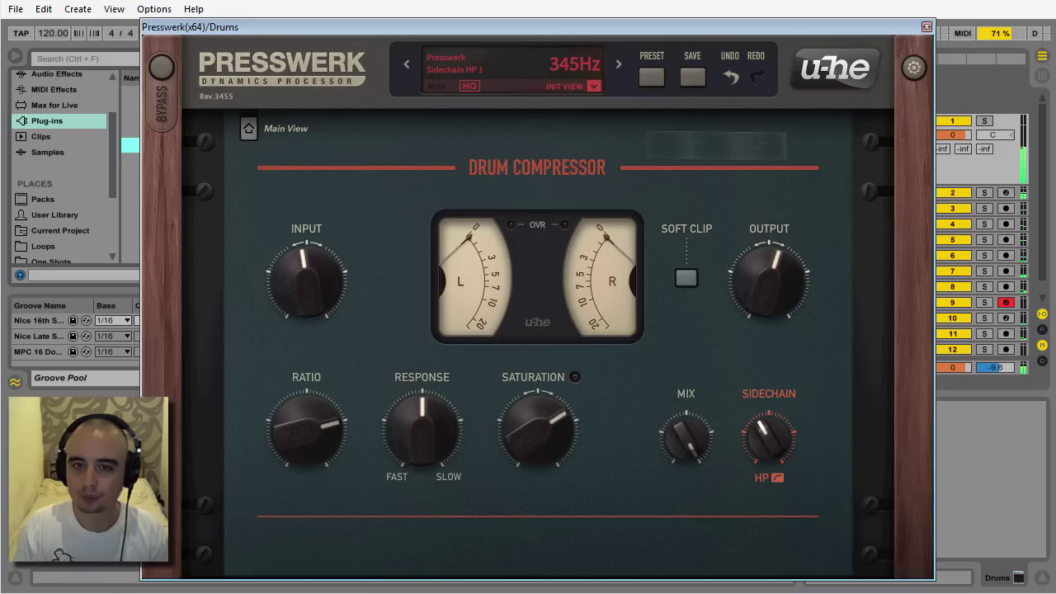
{"action": "left_click_drag", "start_coordinate": [306, 281], "coordinate": [306, 275]}
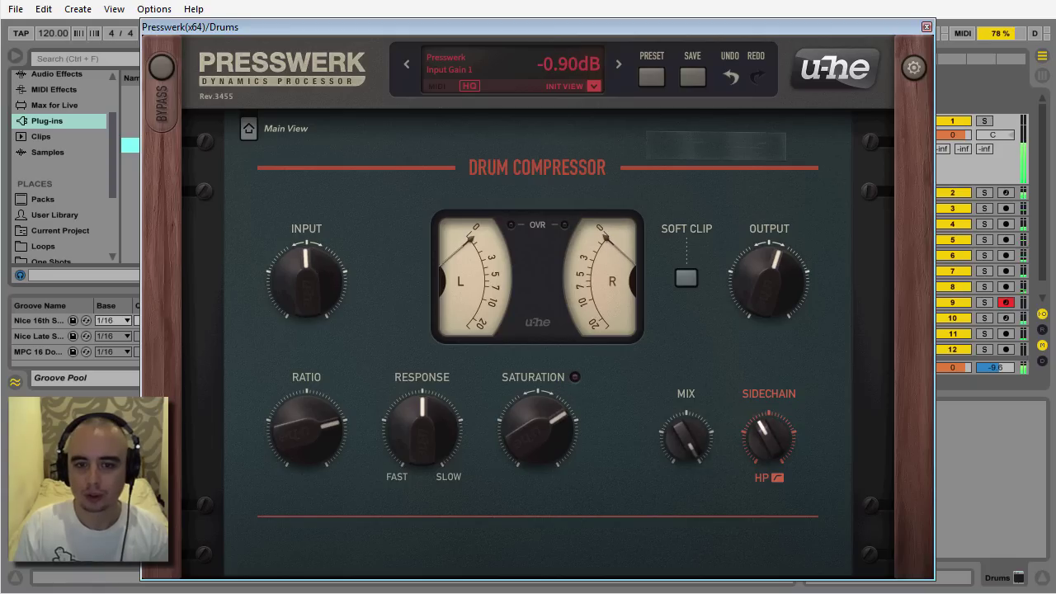
{"action": "left_click_drag", "start_coordinate": [685, 436], "coordinate": [686, 426]}
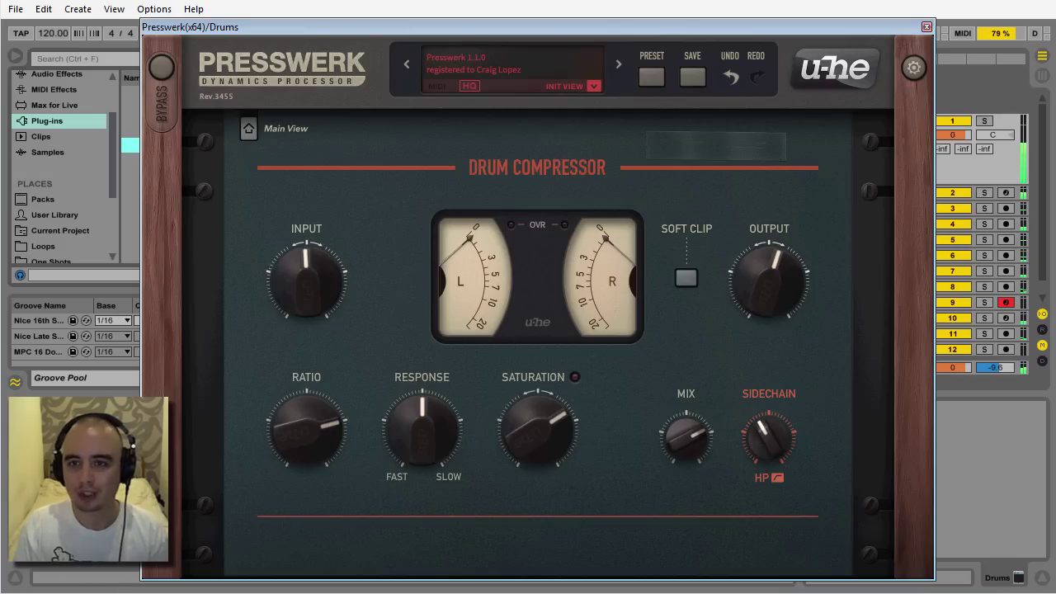
Compare the drums with Presswerk bypassed and active, leave it active, close its window, and stop playback
{"action": "left_click", "coordinate": [162, 68]}
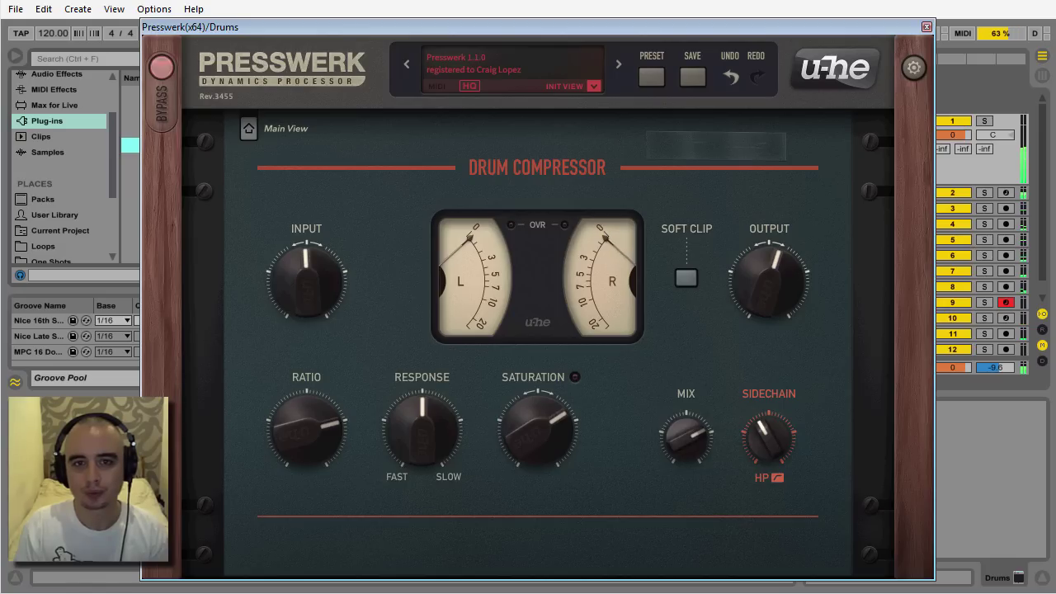
{"action": "left_click", "coordinate": [162, 68]}
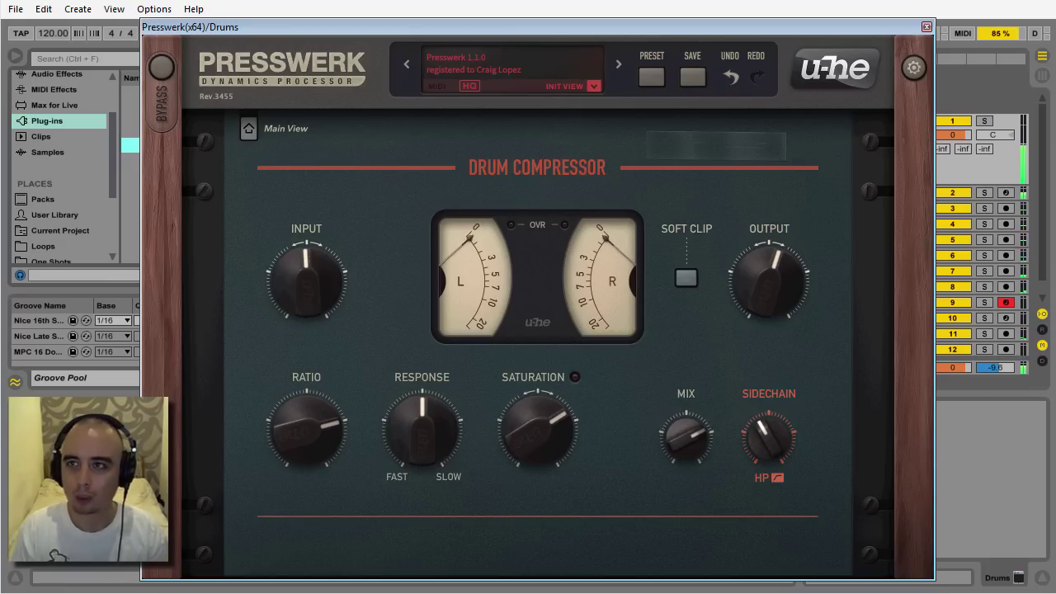
{"action": "left_click", "coordinate": [162, 68]}
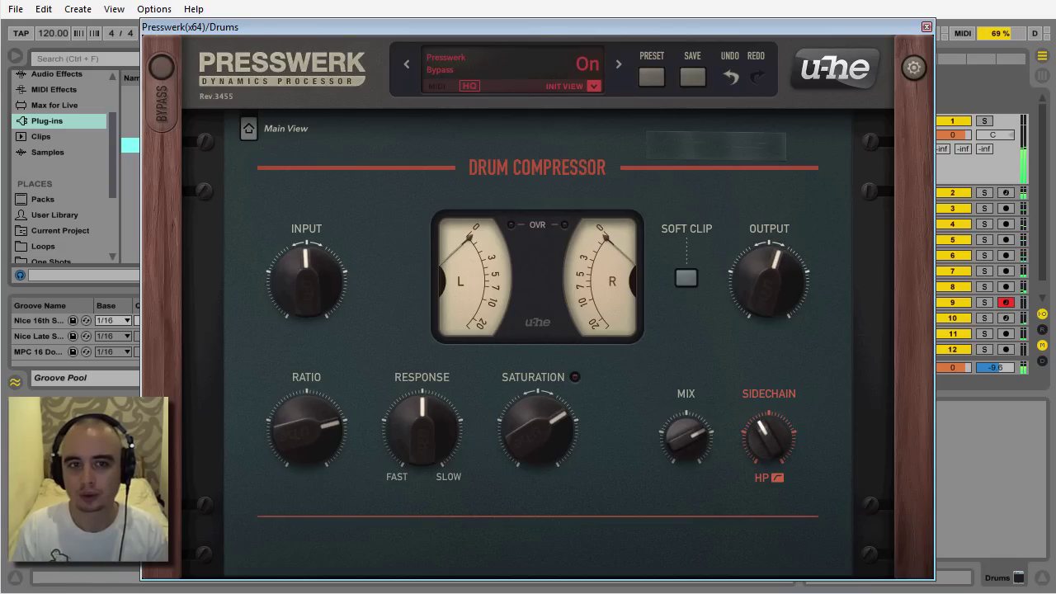
{"action": "left_click", "coordinate": [162, 67]}
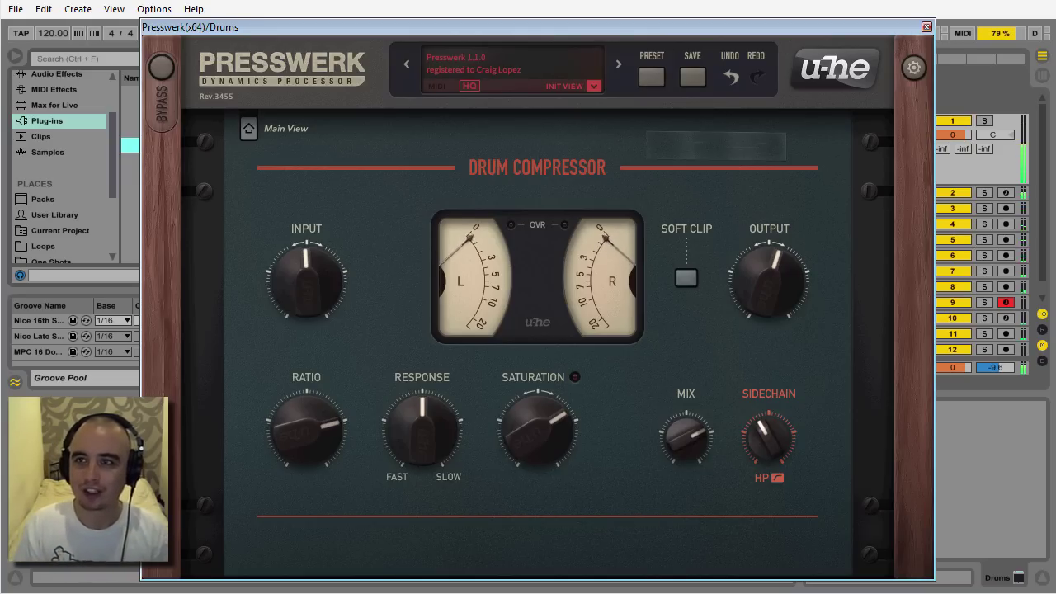
{"action": "left_click", "coordinate": [926, 26]}
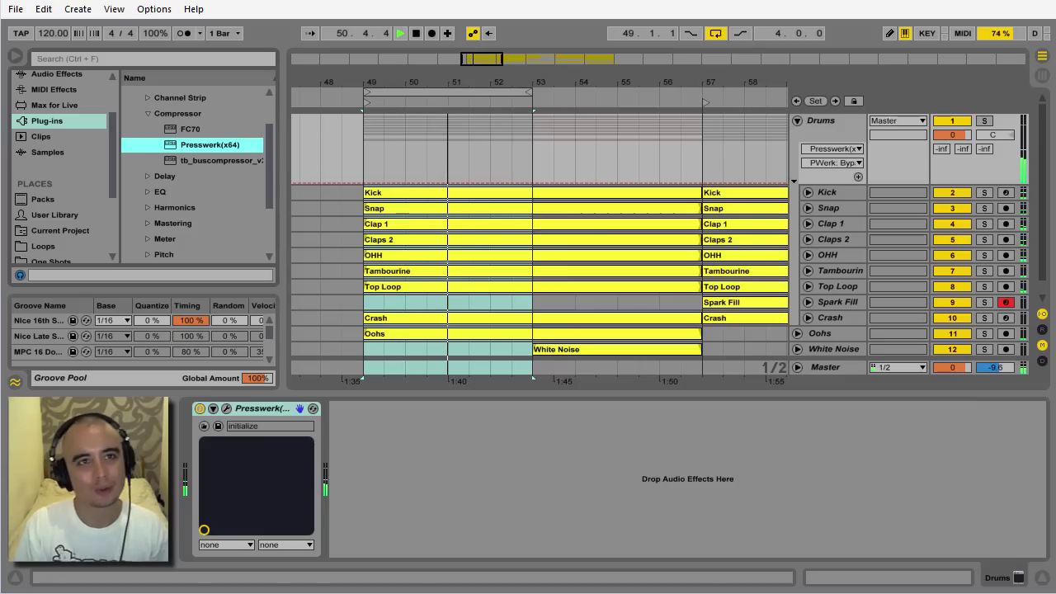
{"action": "key", "text": "space"}
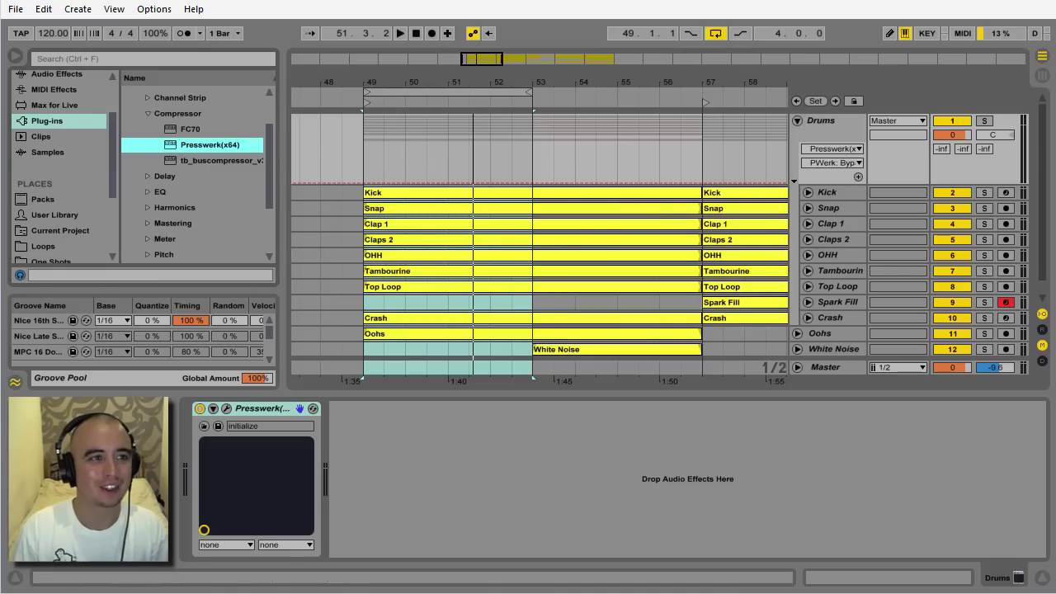
Add the SPL Full Ranger EQ after Presswerk on the Drums group and move its window beside the browser
{"action": "left_click", "coordinate": [148, 192]}
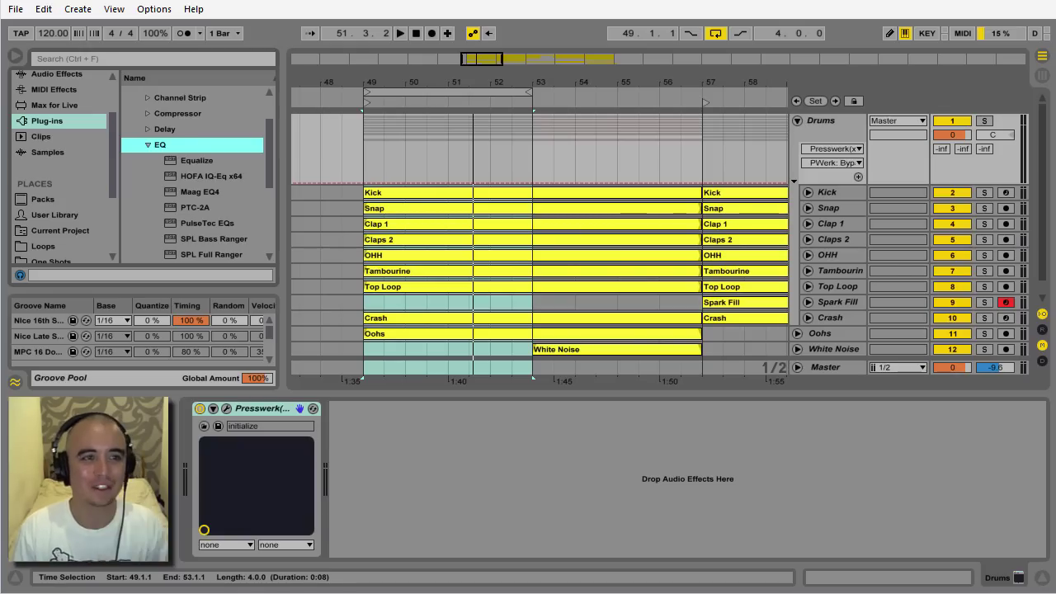
{"action": "scroll", "coordinate": [197, 175], "scroll_direction": "down", "scroll_amount": 2}
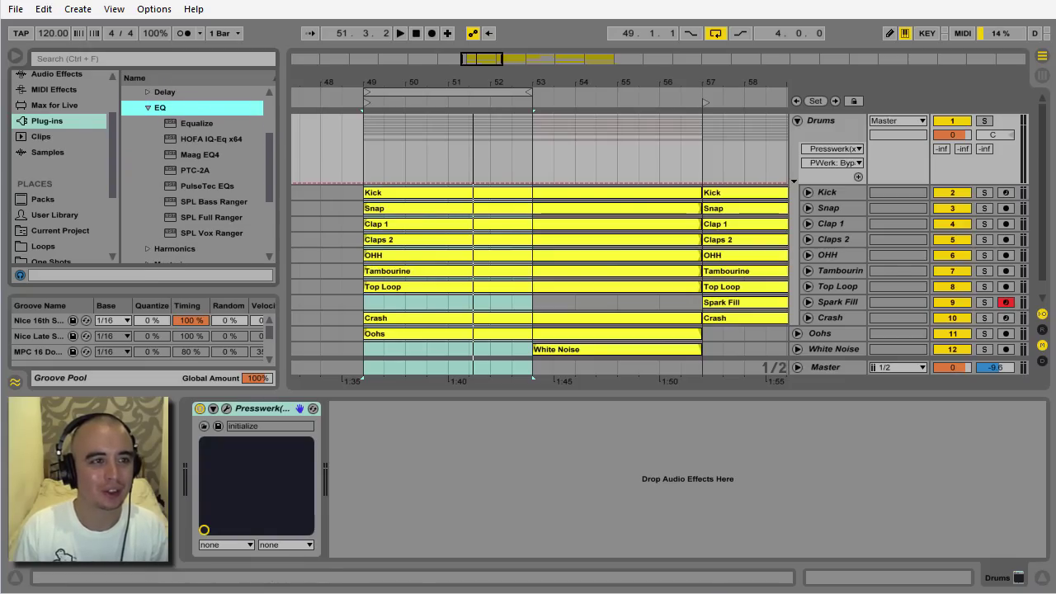
{"action": "left_click_drag", "start_coordinate": [211, 218], "coordinate": [396, 479]}
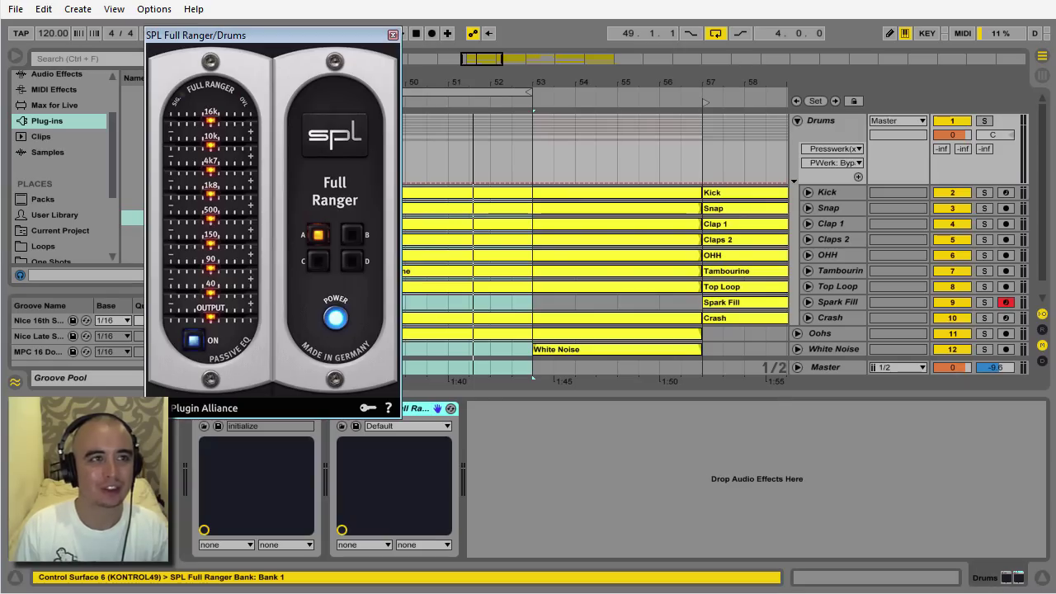
{"action": "left_click_drag", "start_coordinate": [247, 35], "coordinate": [388, 66]}
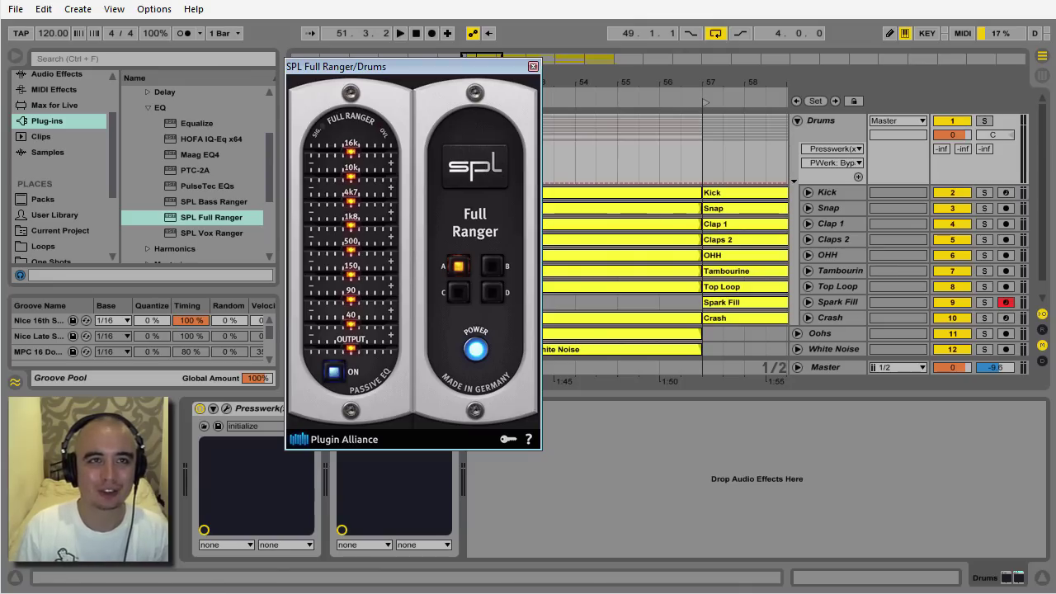
Play the loop, cut Full Ranger's 500 band and slightly boost its other bands, and toggle its power to compare
{"action": "key", "text": "space"}
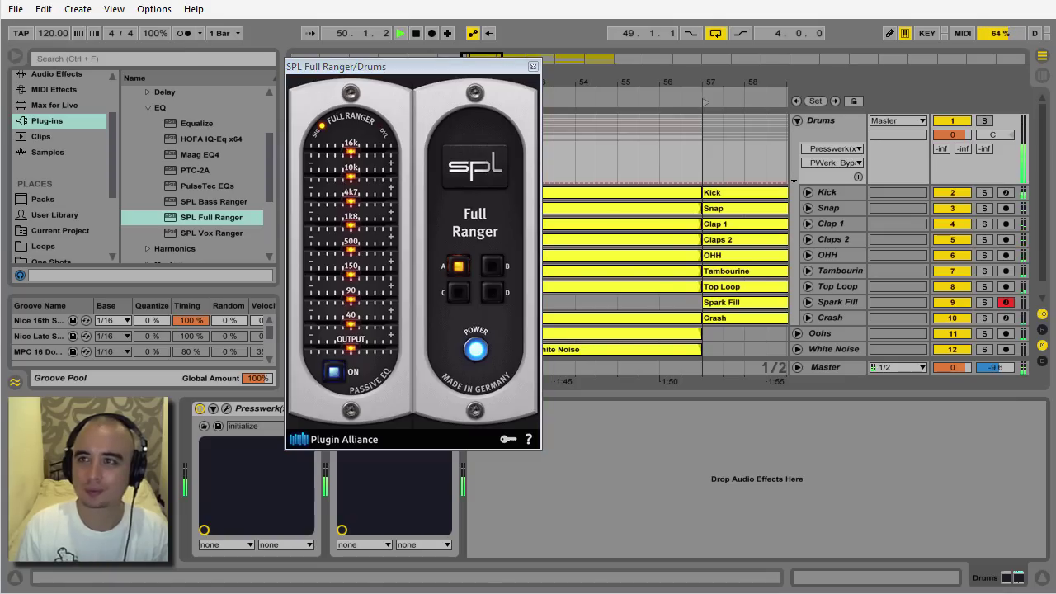
{"action": "left_click_drag", "start_coordinate": [351, 152], "coordinate": [369, 151]}
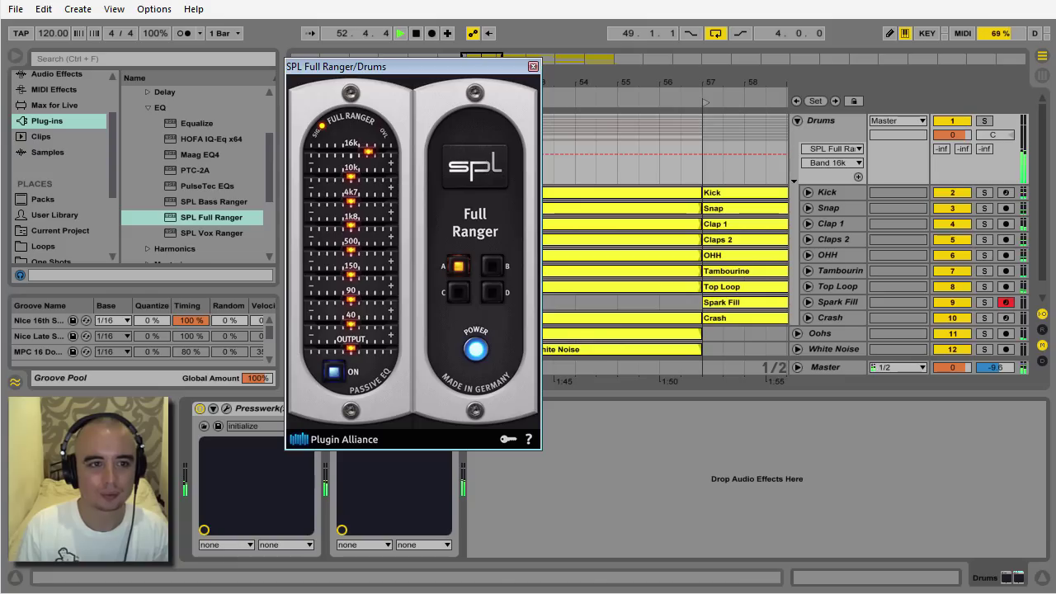
{"action": "left_click_drag", "start_coordinate": [350, 324], "coordinate": [367, 299]}
{"action": "left_click_drag", "start_coordinate": [351, 250], "coordinate": [374, 250]}
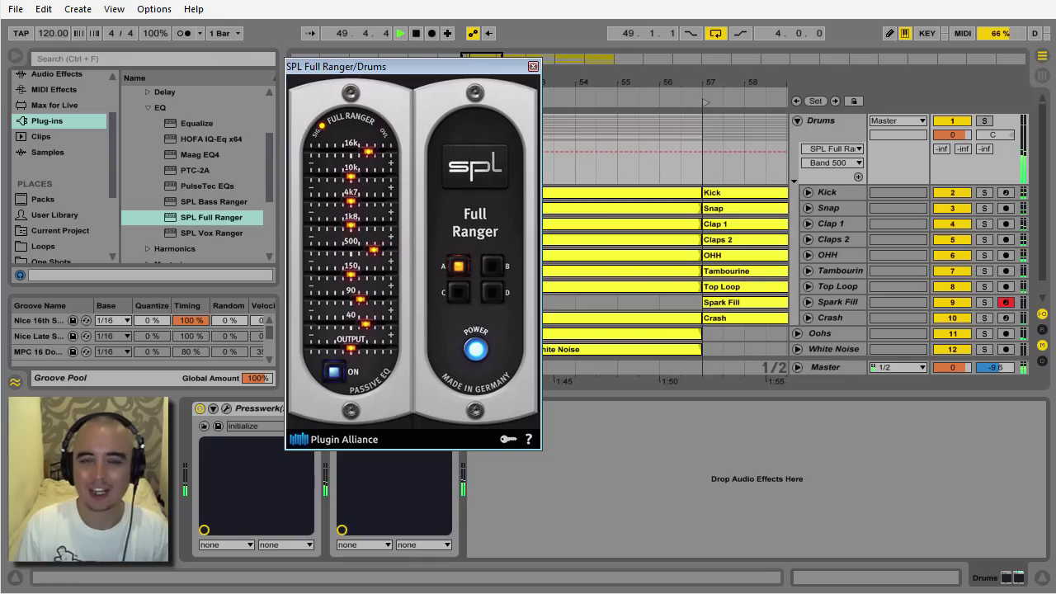
{"action": "left_click_drag", "start_coordinate": [374, 250], "coordinate": [391, 250]}
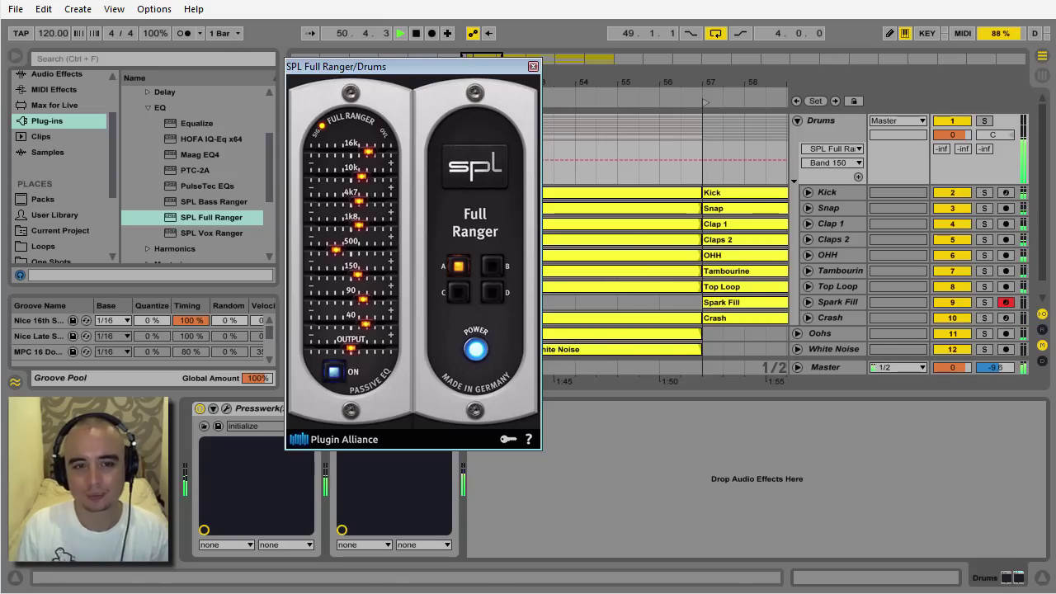
{"action": "left_click", "coordinate": [475, 349]}
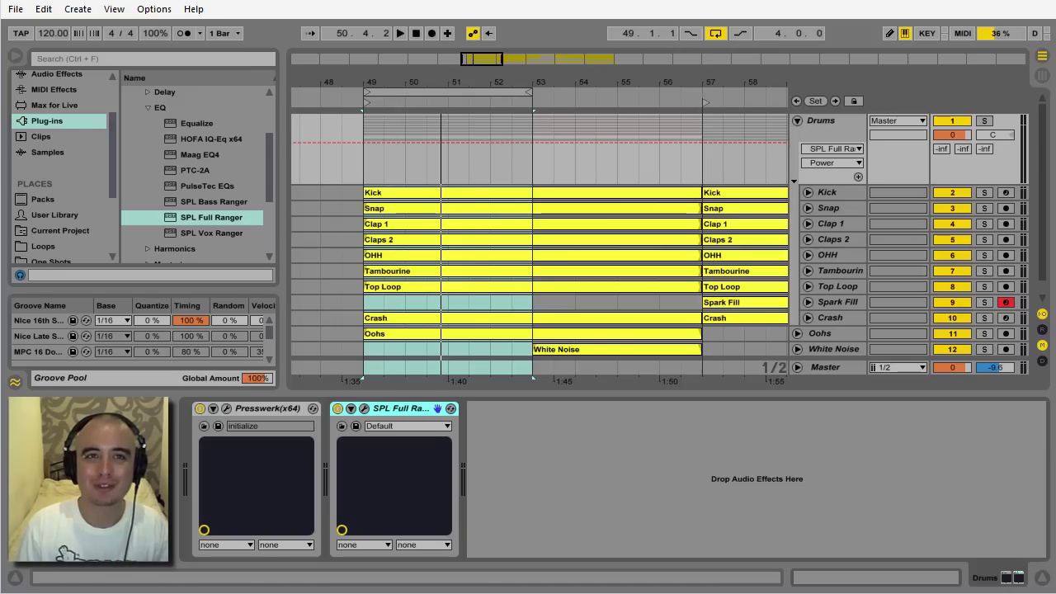
Zoom out the arrangement to examine the sections around bars 45 to 65
{"action": "key", "text": "minus"}
{"action": "key", "text": "minus"}
{"action": "key", "text": "minus"}
{"action": "key", "text": "minus"}
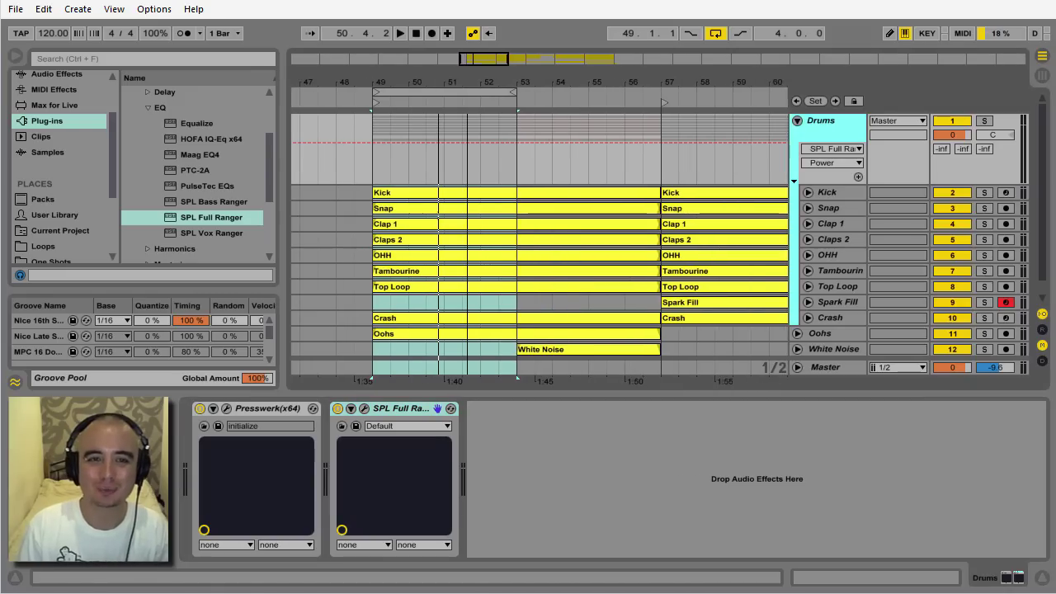
{"action": "key", "text": "minus"}
{"action": "key", "text": "minus"}
{"action": "key", "text": "minus"}
{"action": "key", "text": "minus"}
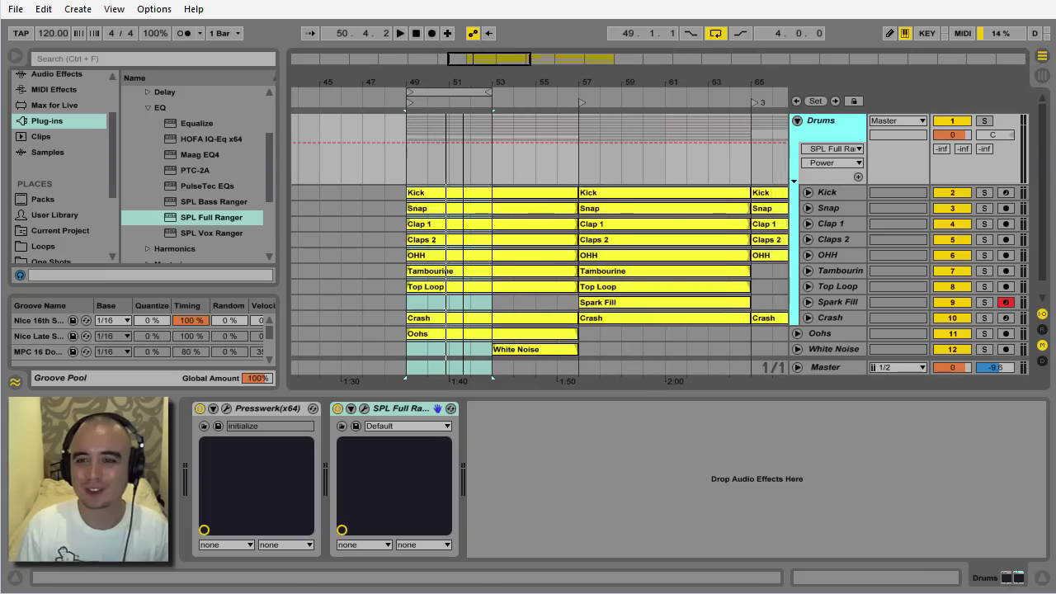
Examine the whole drum arrangement through bar 89 and unfold the Kick track to view its Auto Filter frequency automation
{"action": "key", "text": "minus"}
{"action": "key", "text": "minus"}
{"action": "key", "text": "minus"}
{"action": "key", "text": "minus"}
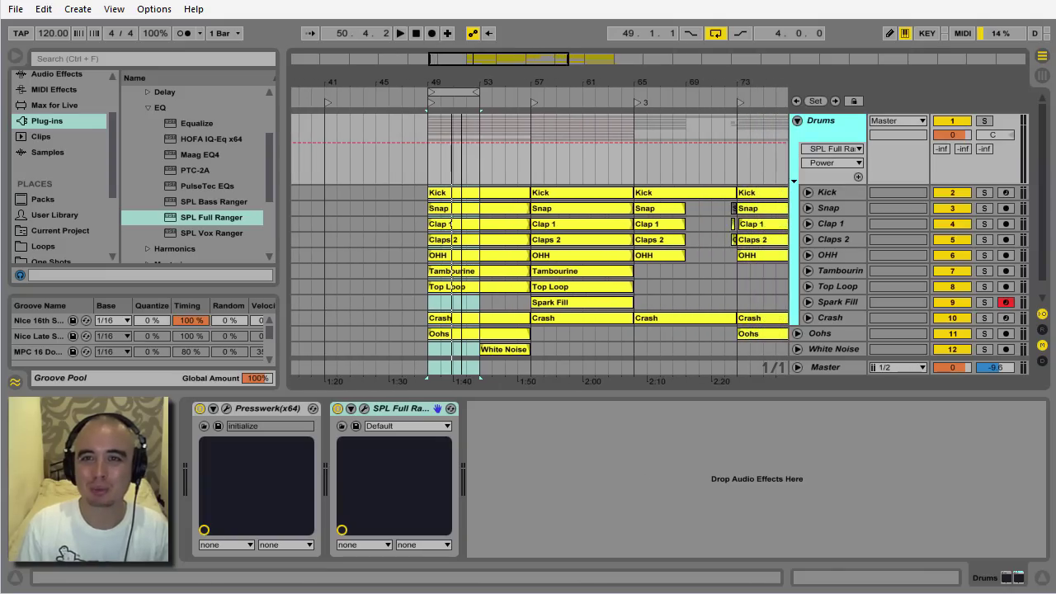
{"action": "key", "text": "minus"}
{"action": "key", "text": "minus"}
{"action": "key", "text": "minus"}
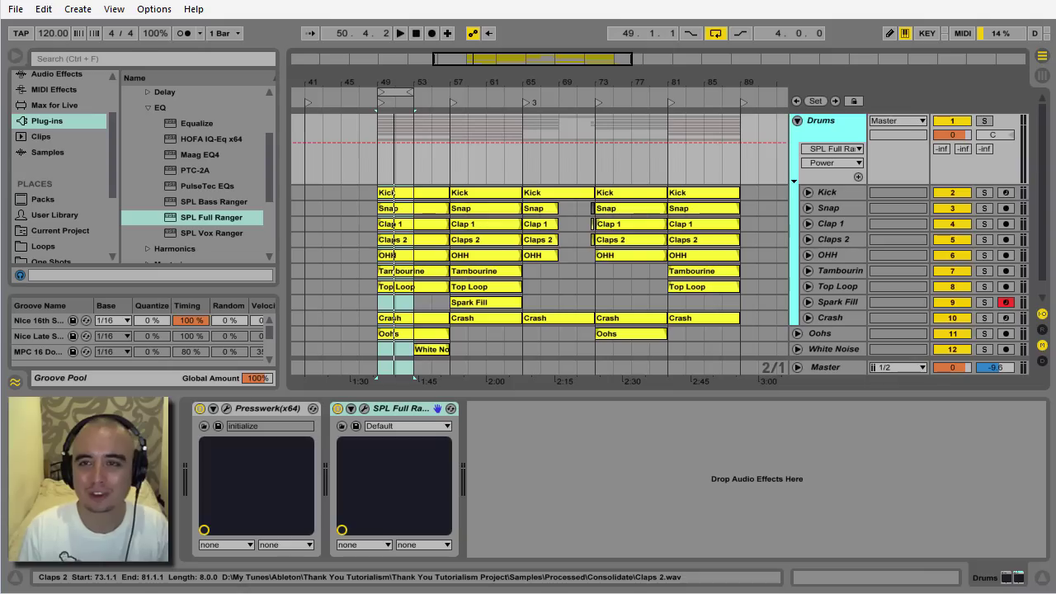
{"action": "left_click", "coordinate": [808, 192]}
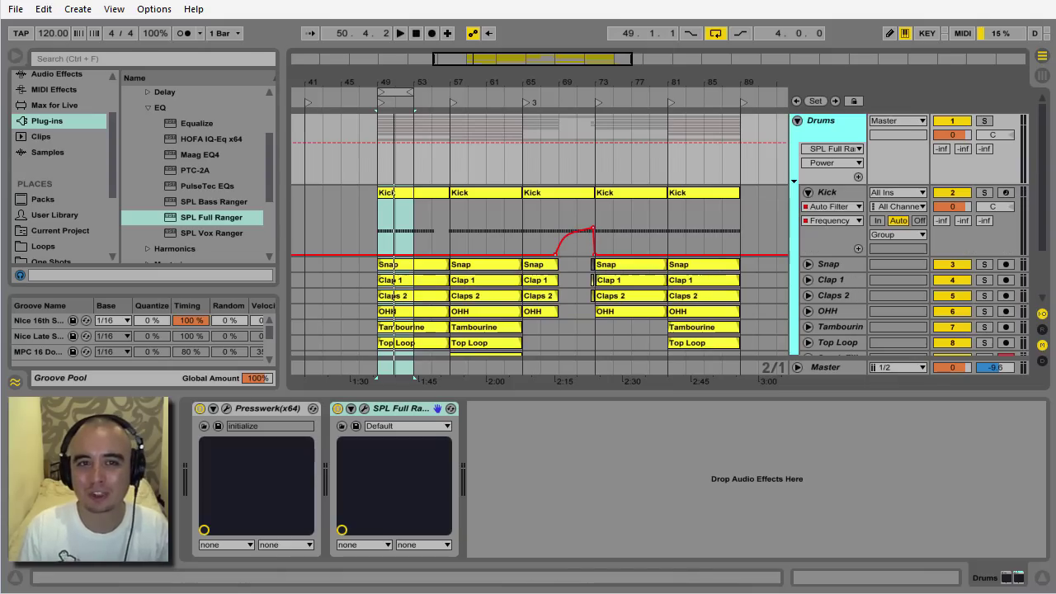
Set an eight-bar loop from bar 49, play it, extend the loop to 16 bars ending at bar 65, and stop playback
{"action": "left_click_drag", "start_coordinate": [411, 93], "coordinate": [483, 121]}
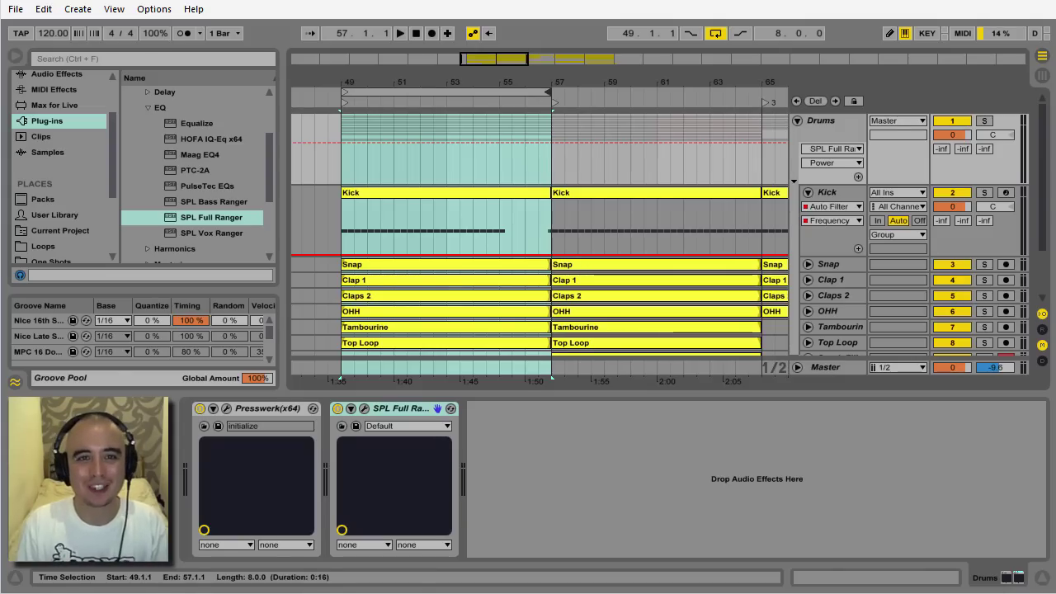
{"action": "left_click", "coordinate": [462, 192]}
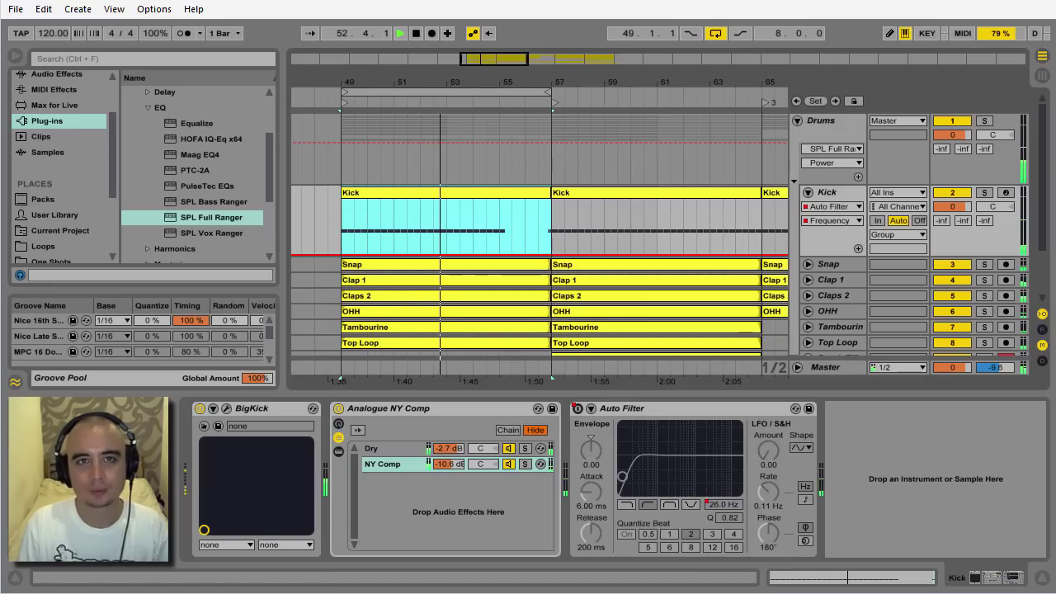
{"action": "left_click_drag", "start_coordinate": [548, 93], "coordinate": [761, 93]}
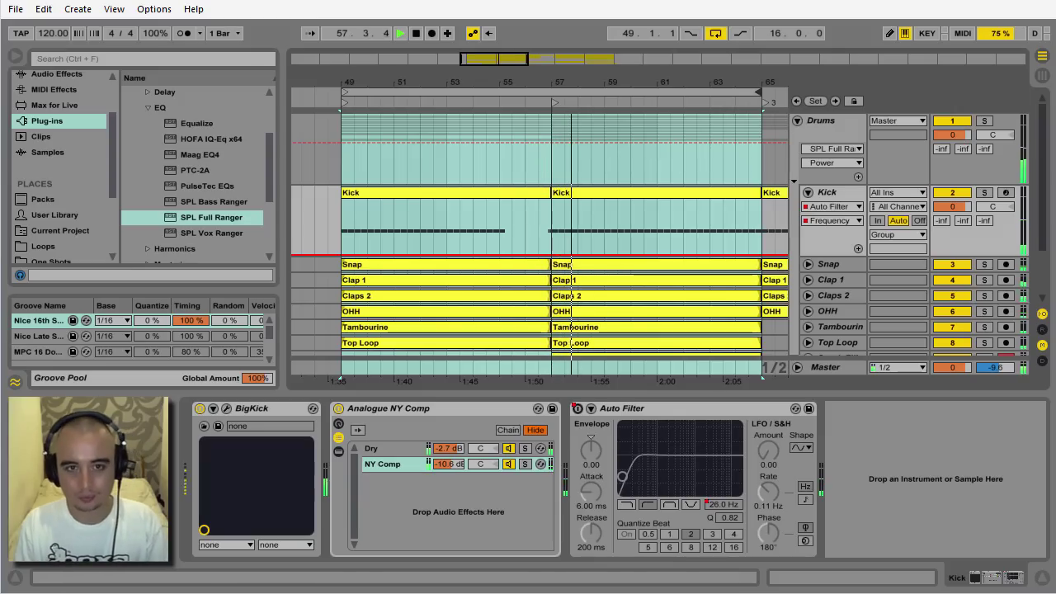
{"action": "key", "text": "space"}
Examine the D2 notes at the end of the Kick clip starting at bar 49, and return the note editor to its smaller height
{"action": "left_click", "coordinate": [462, 193]}
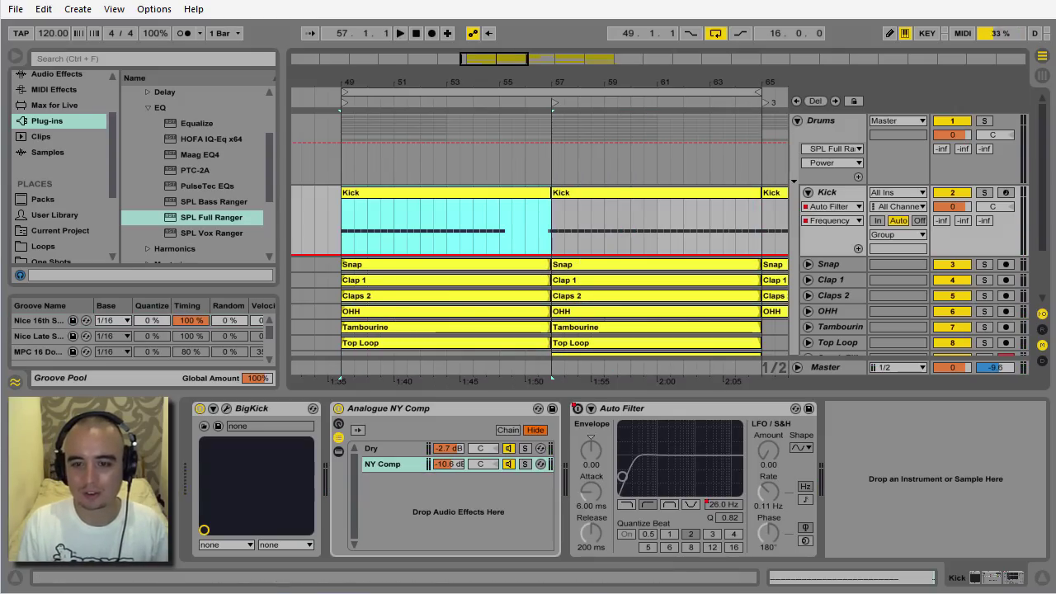
{"action": "left_click", "coordinate": [853, 577]}
{"action": "left_click_drag", "start_coordinate": [710, 309], "coordinate": [711, 291]}
{"action": "mouse_move", "coordinate": [809, 308]}
{"action": "left_mouse_down"}
{"action": "mouse_move", "coordinate": [809, 289]}
{"action": "mouse_move", "coordinate": [809, 300]}
{"action": "left_mouse_up"}
{"action": "left_click_drag", "start_coordinate": [1037, 309], "coordinate": [1005, 266]}
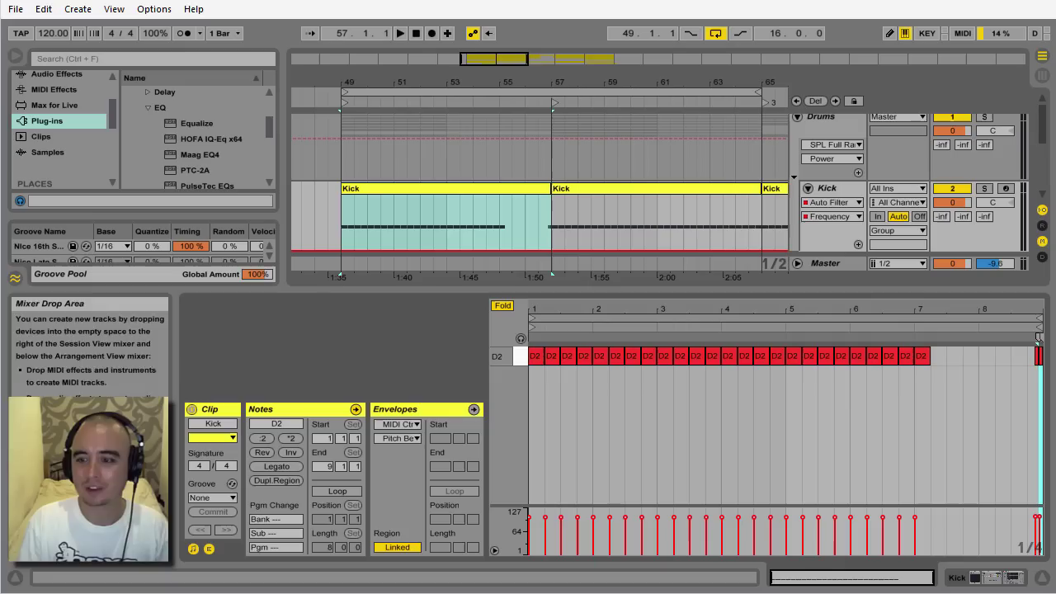
{"action": "left_click_drag", "start_coordinate": [825, 291], "coordinate": [825, 395]}
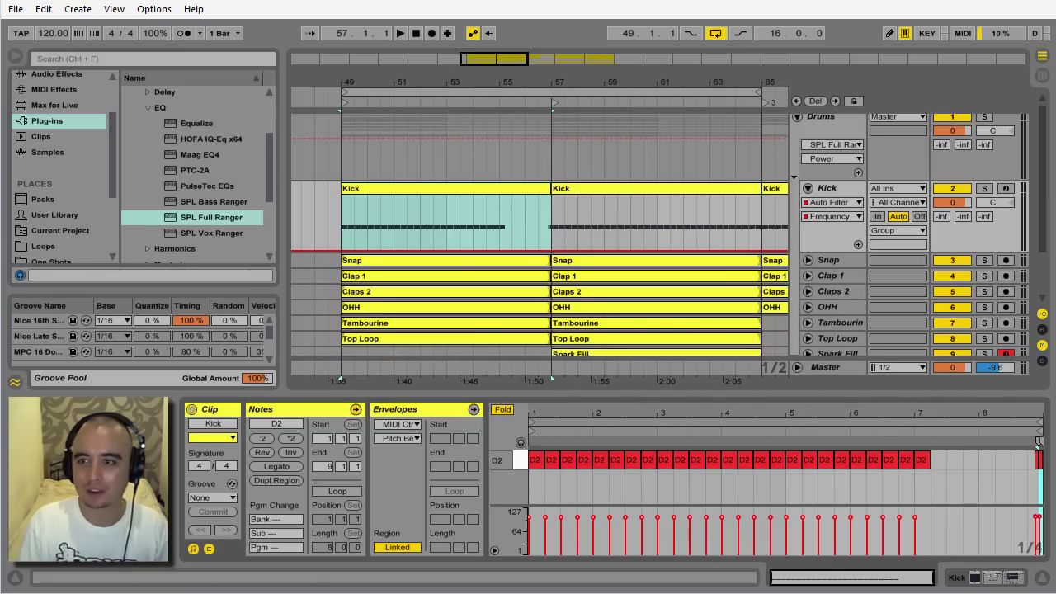
Open the White Noise clip before bar 57, play the arrangement through it into the next section, and stop
{"action": "scroll", "coordinate": [536, 264], "scroll_direction": "down", "scroll_amount": 3}
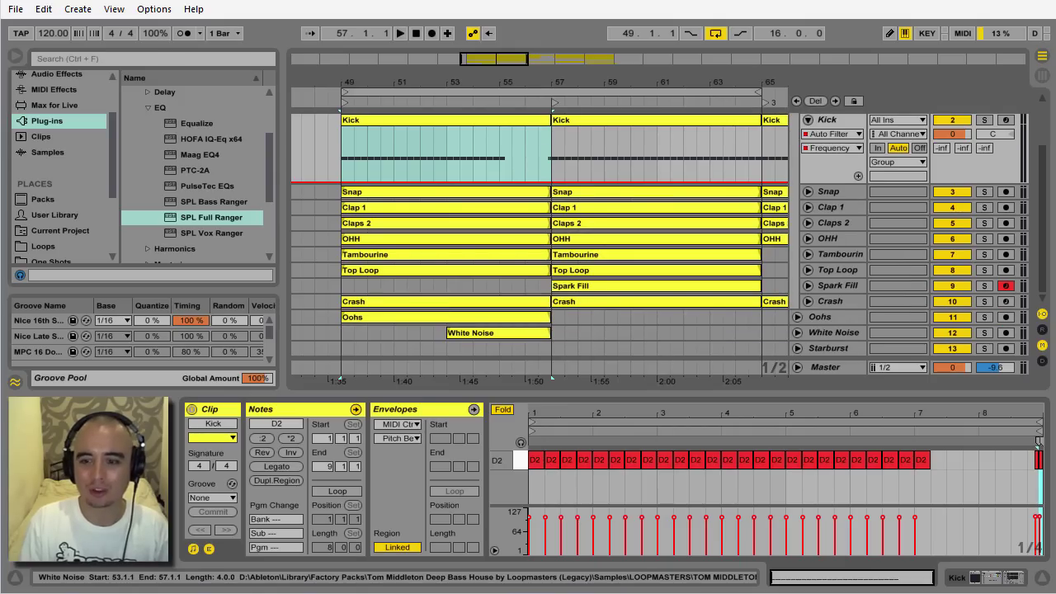
{"action": "left_click", "coordinate": [496, 333]}
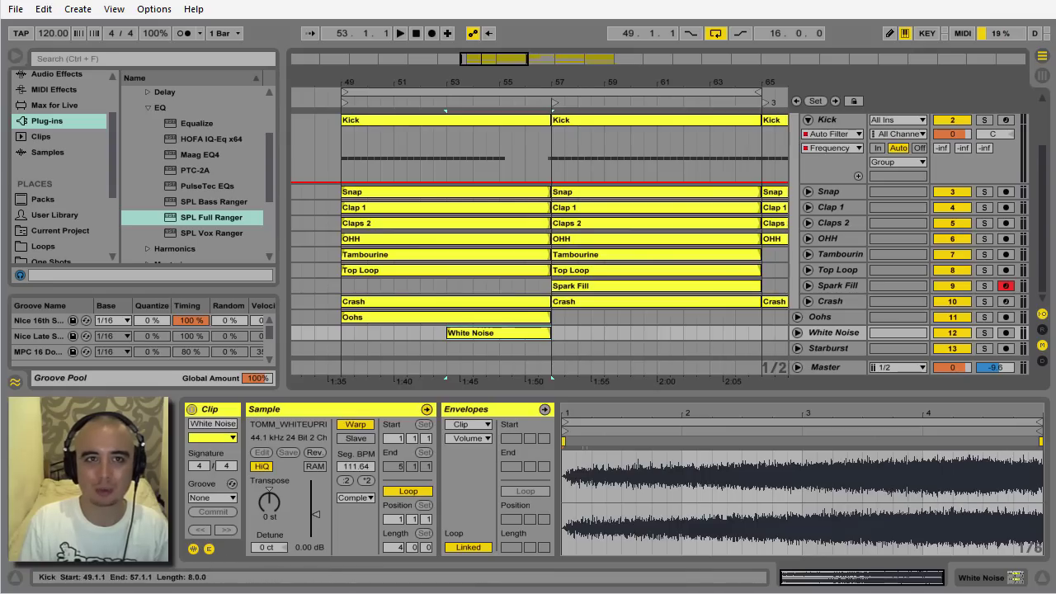
{"action": "key", "text": "space"}
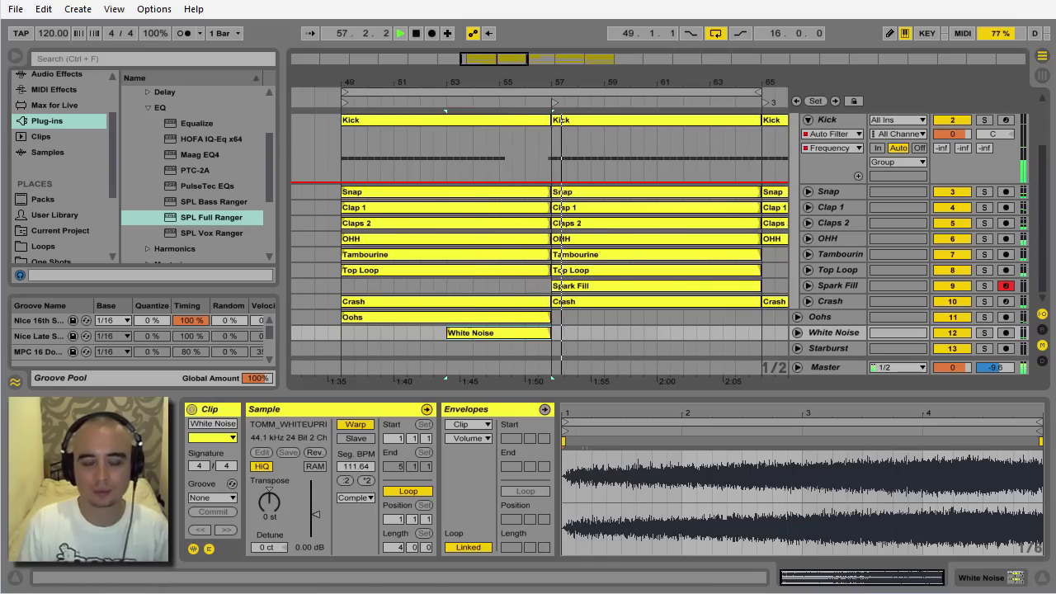
{"action": "key", "text": "space"}
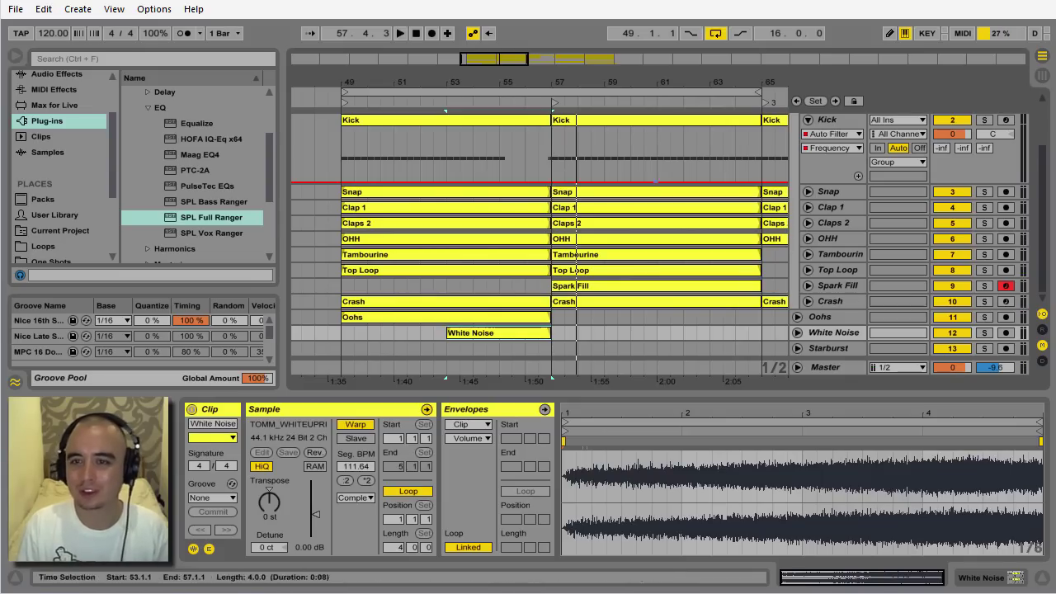
Unfold the Spark Fill track, examine its clip and Spark's Acid kit on the YMR-10, and close the plug-in window
{"action": "left_click", "coordinate": [807, 286]}
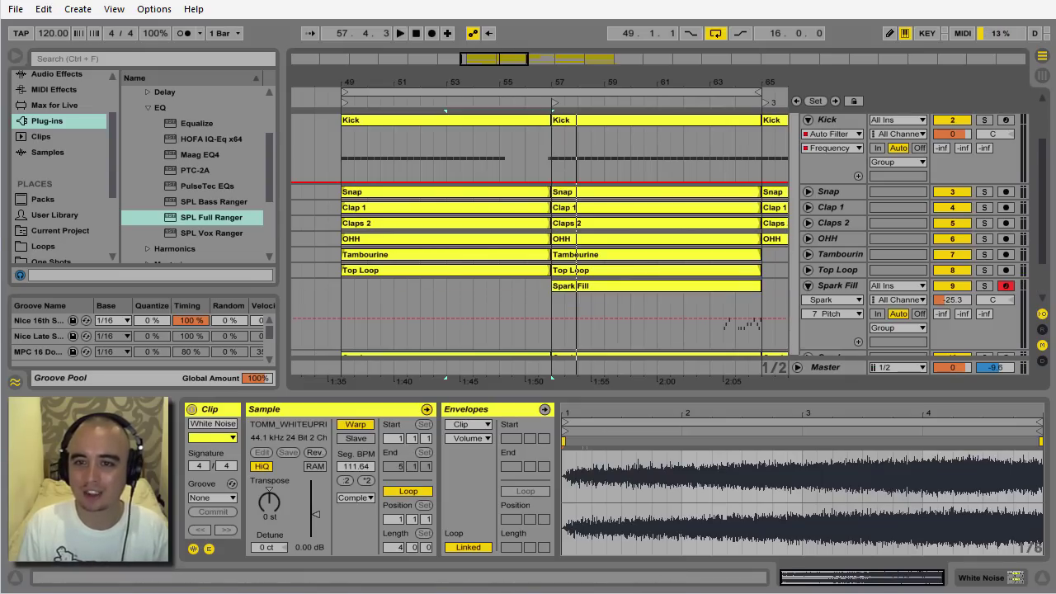
{"action": "left_click", "coordinate": [635, 286]}
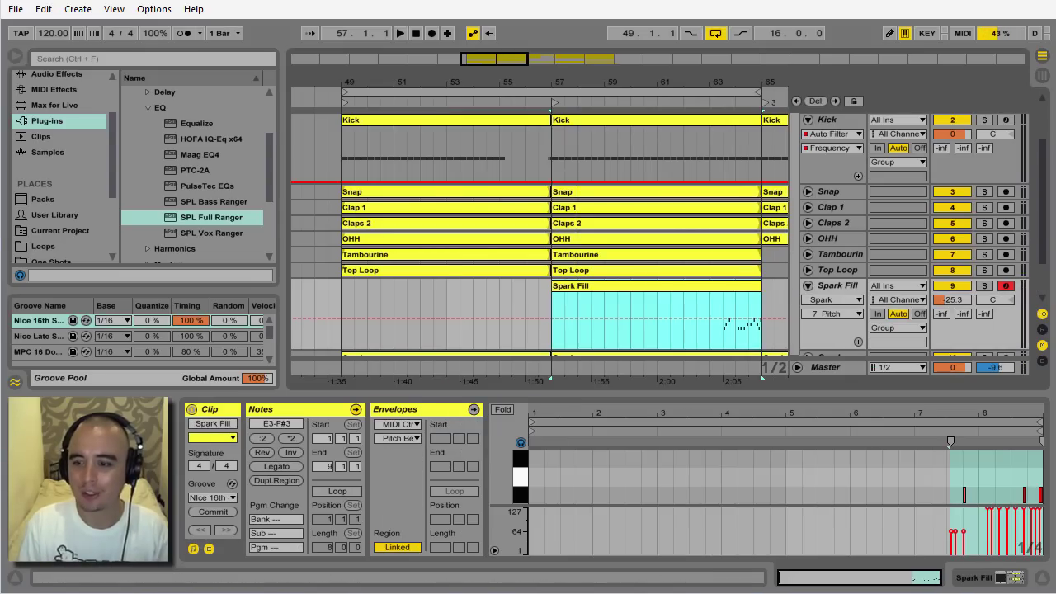
{"action": "key", "text": "shift+Tab"}
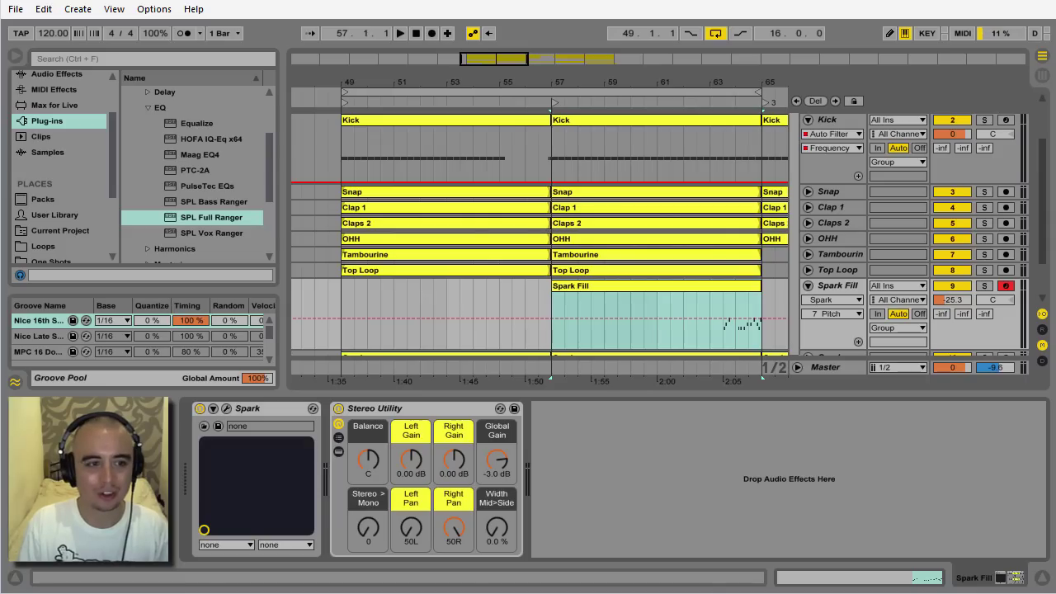
{"action": "left_click", "coordinate": [226, 408]}
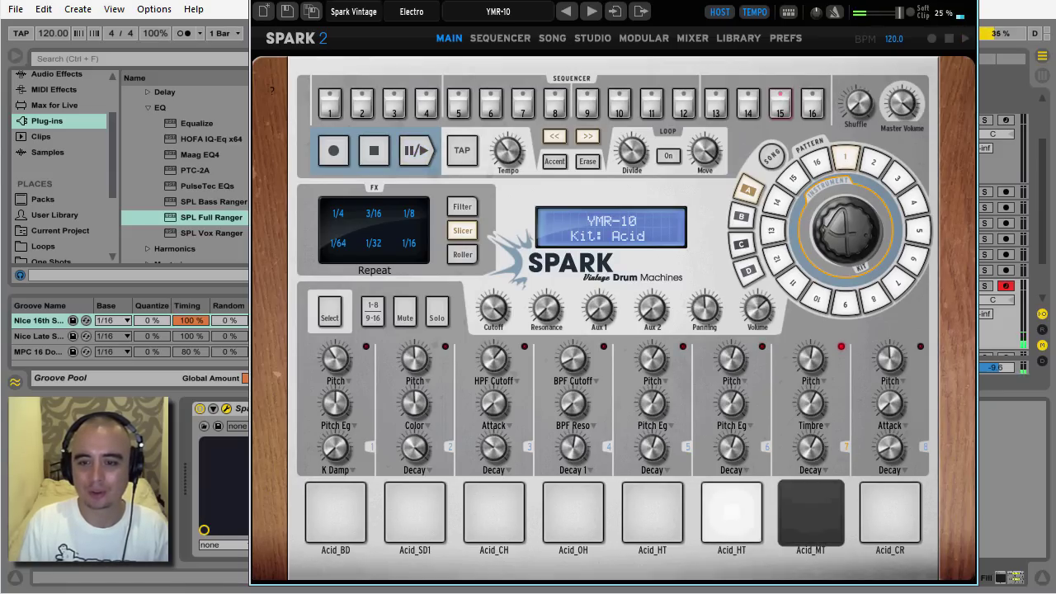
{"action": "key", "text": "space"}
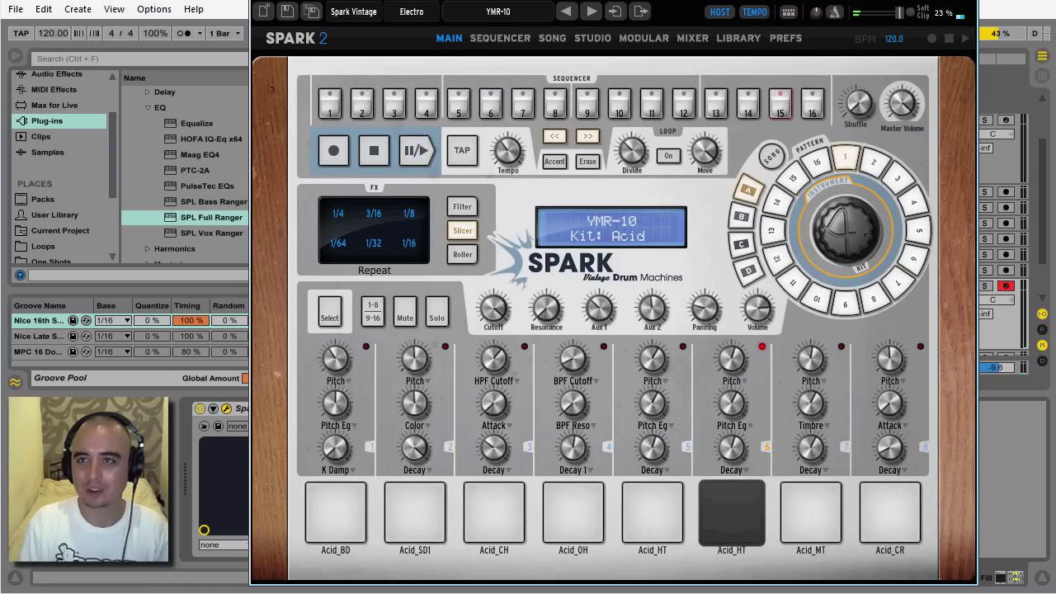
{"action": "key", "text": "ctrl+alt+p"}
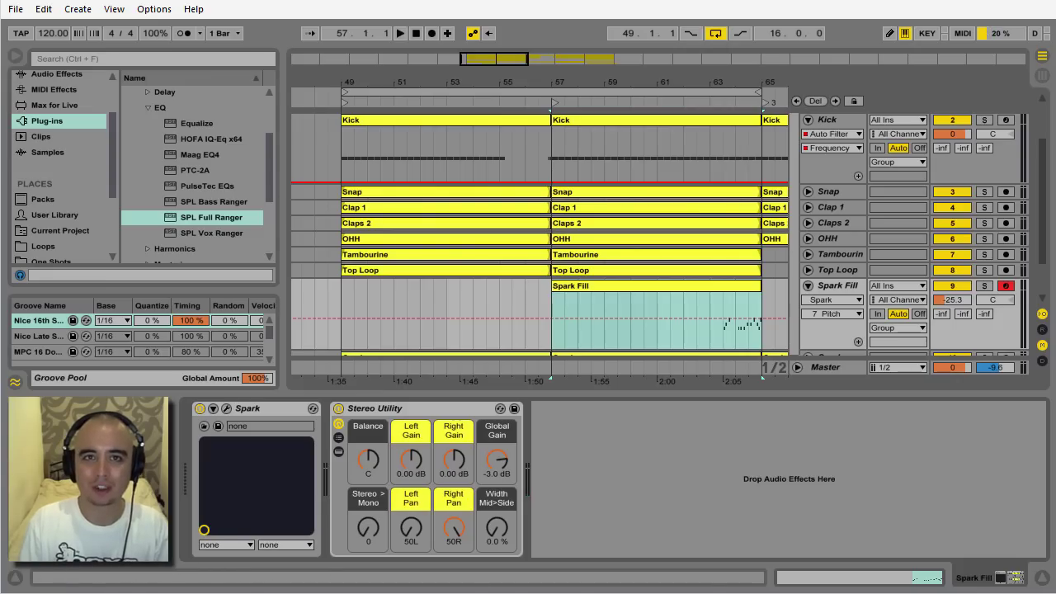
Play from the locator at bar 57 to hear the Spark Fill lead out of its section, and stop playback
{"action": "left_click", "coordinate": [556, 103]}
{"action": "key", "text": "space"}
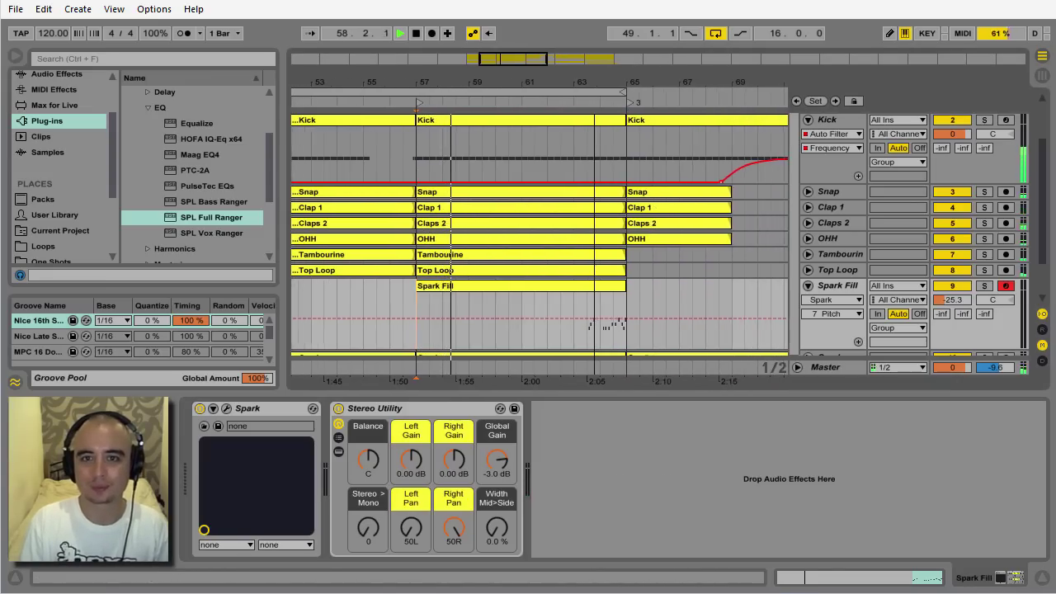
{"action": "key", "text": "minus"}
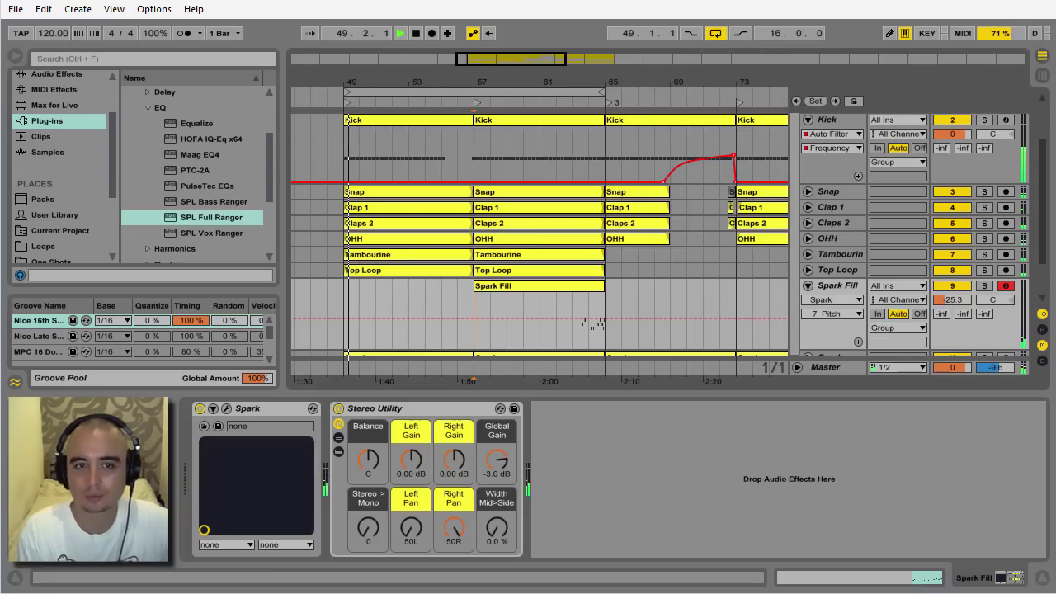
{"action": "key", "text": "space"}
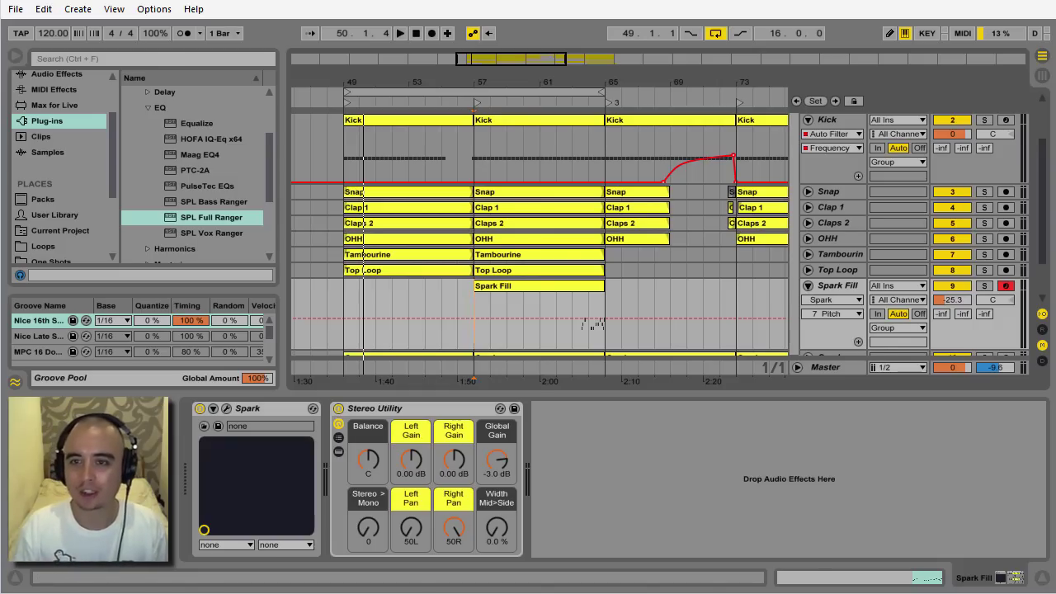
Fold the Spark Fill and Kick tracks and return to the Drums group
{"action": "left_click", "coordinate": [808, 285]}
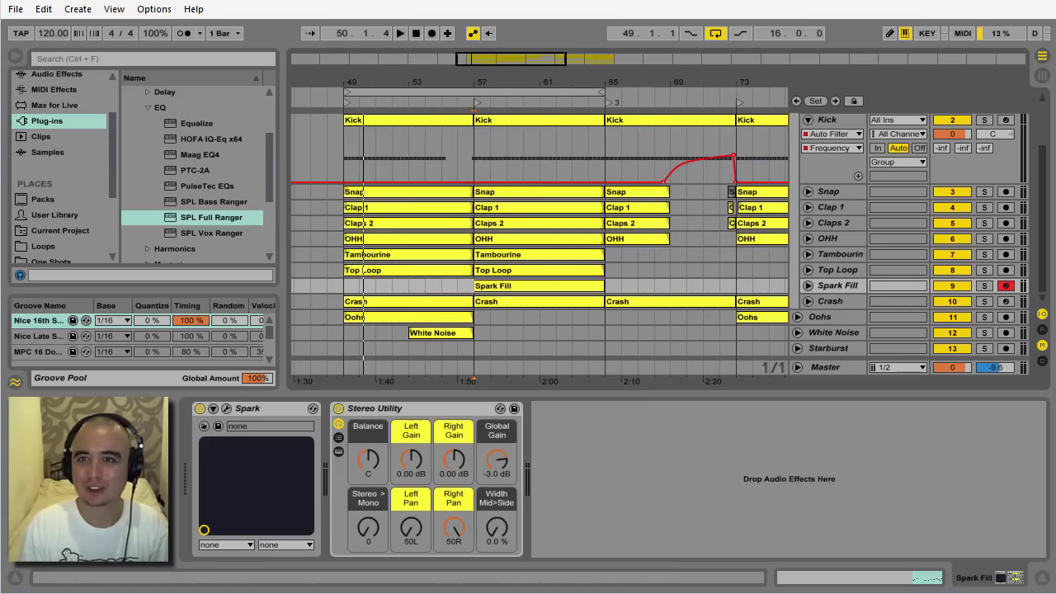
{"action": "left_click", "coordinate": [809, 121]}
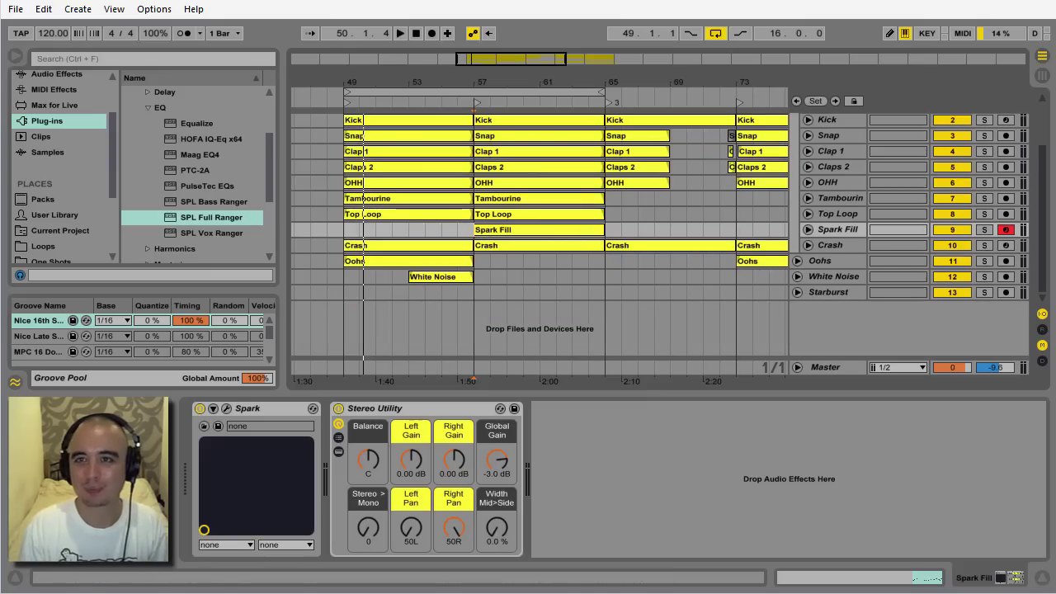
{"action": "scroll", "coordinate": [537, 231], "scroll_direction": "up", "scroll_amount": 2}
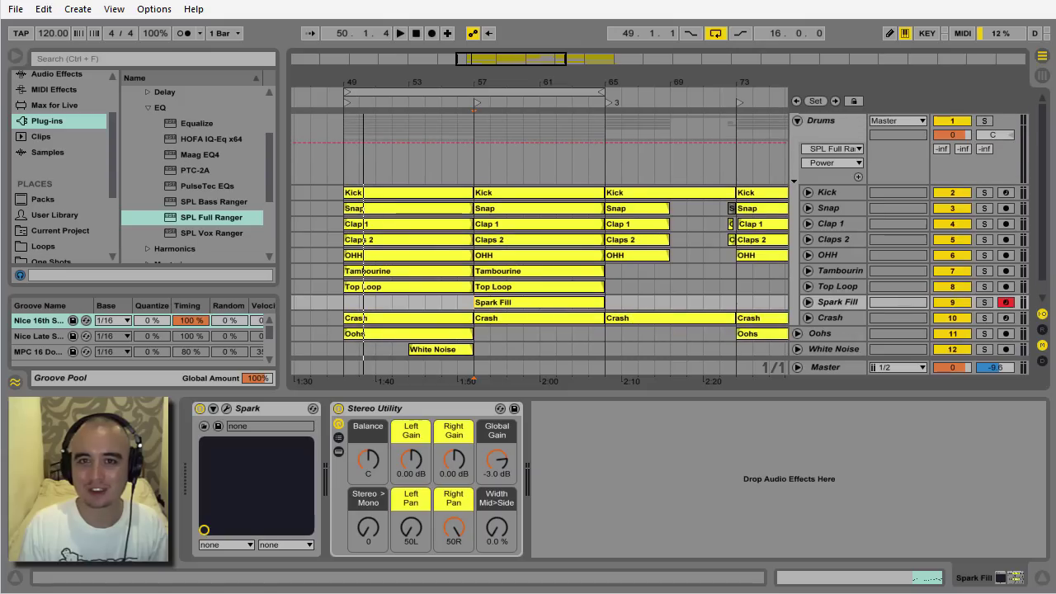
Set the loop to bars 65 to 81 and unfold the Kick track to show its Auto Filter automation in that section
{"action": "left_click_drag", "start_coordinate": [474, 93], "coordinate": [563, 92]}
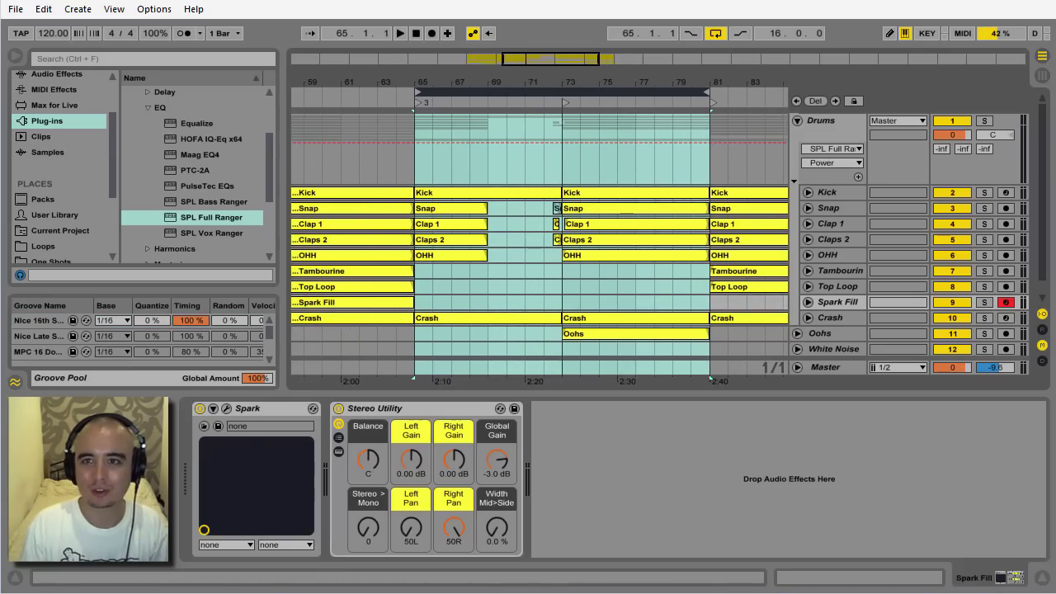
{"action": "left_click", "coordinate": [828, 192]}
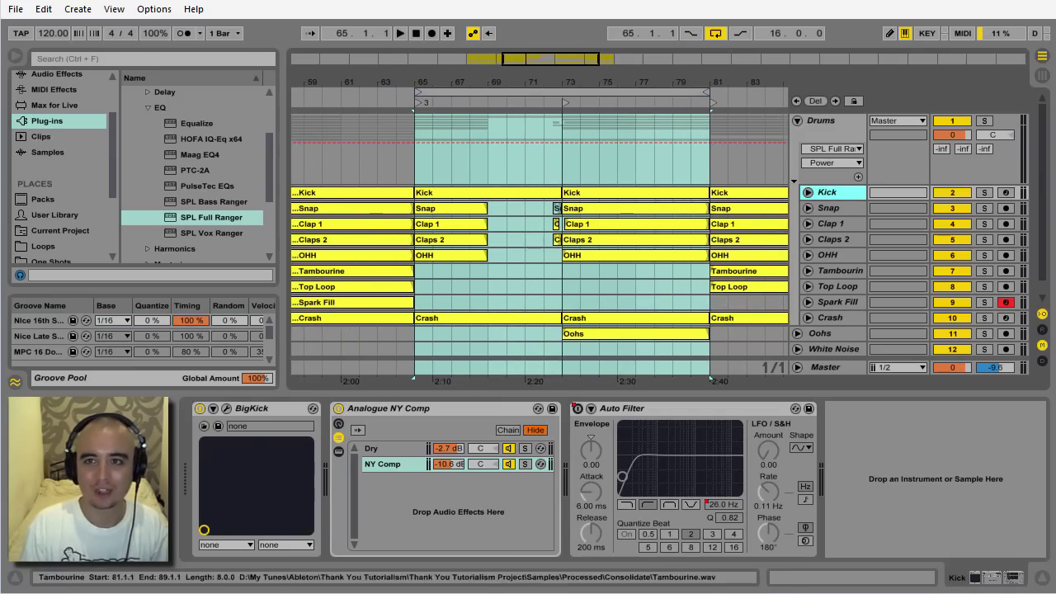
{"action": "left_click", "coordinate": [808, 192]}
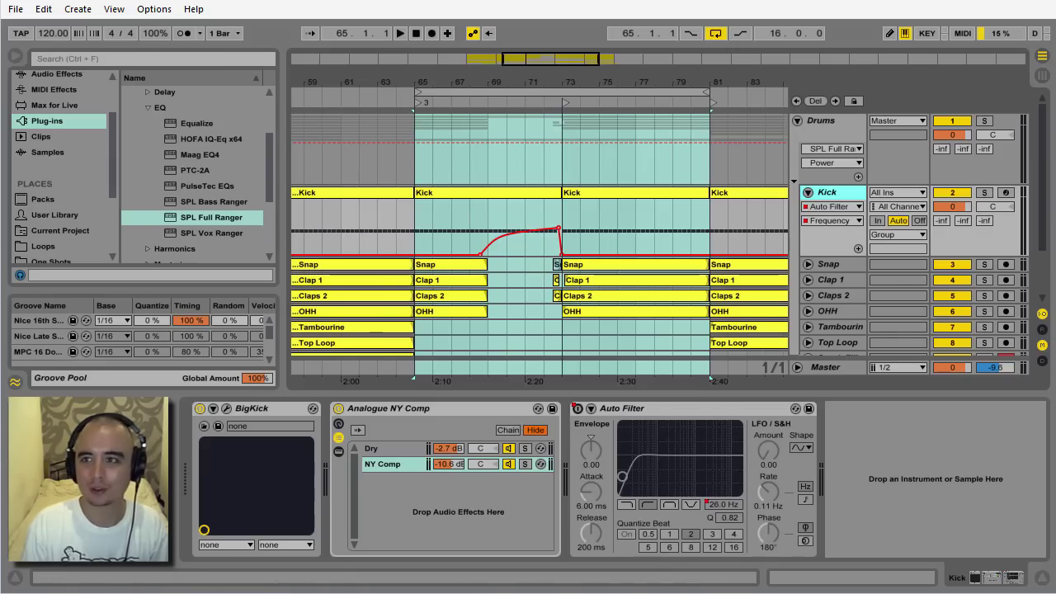
{"action": "scroll", "coordinate": [537, 231], "scroll_direction": "down", "scroll_amount": 2}
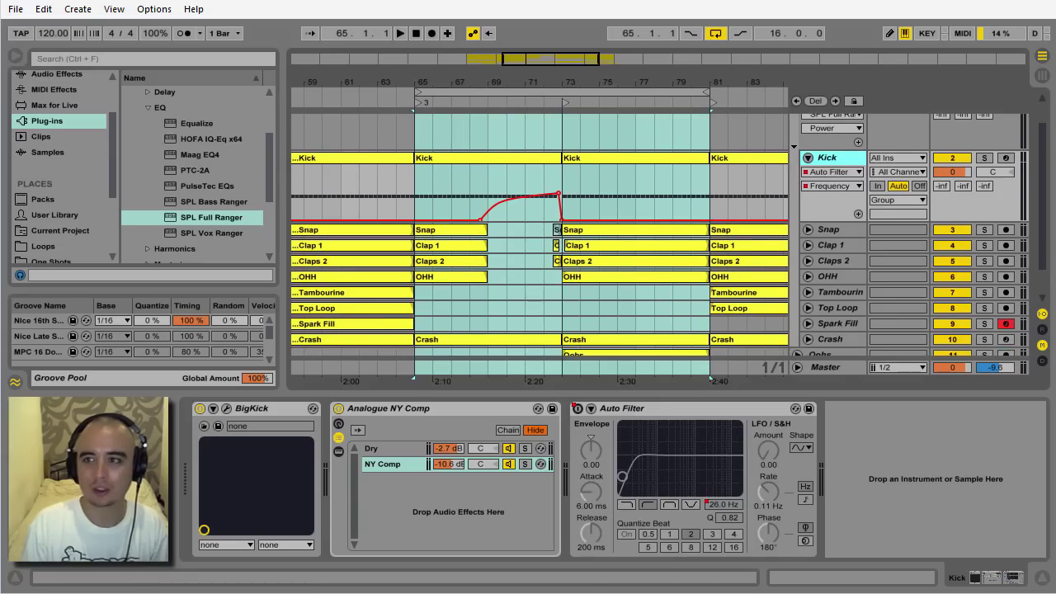
{"action": "scroll", "coordinate": [537, 235], "scroll_direction": "down", "scroll_amount": 2}
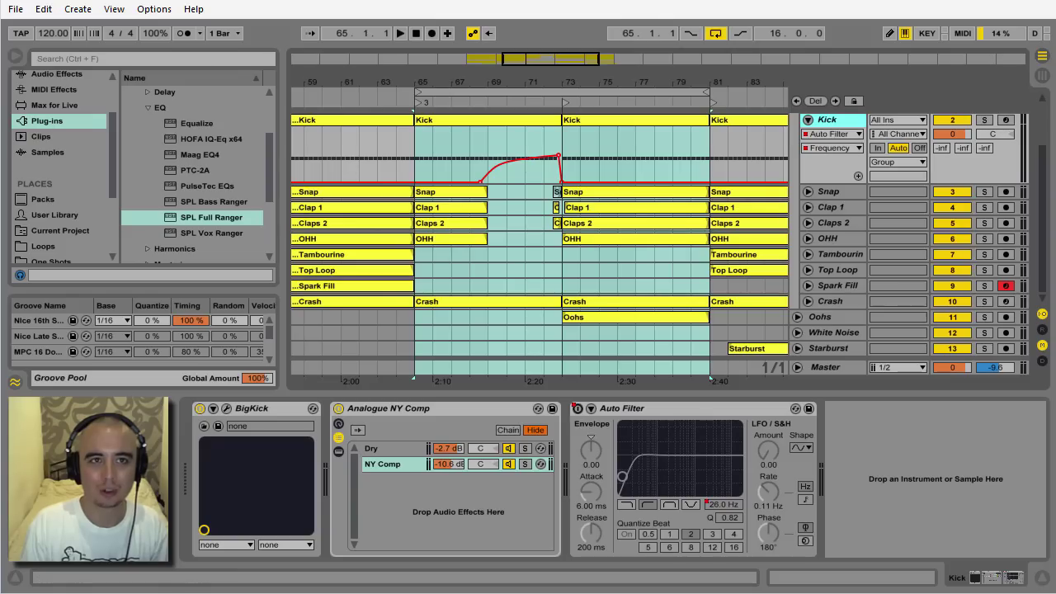
Play from the locator at bar 65 through the Kick's filter sweep, stop playback, and fold the Kick track
{"action": "left_click", "coordinate": [418, 103]}
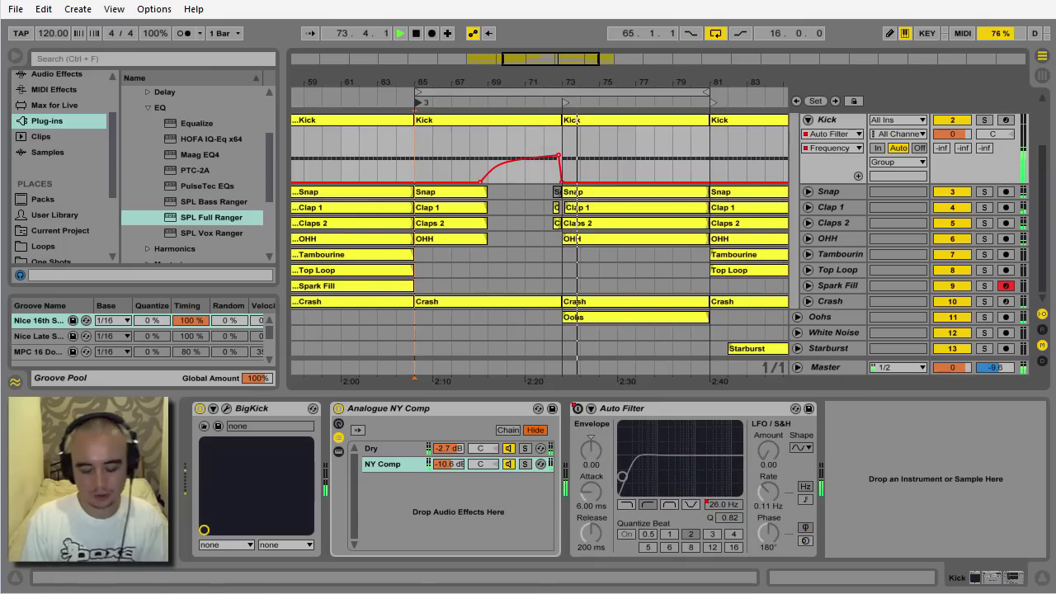
{"action": "key", "text": "space"}
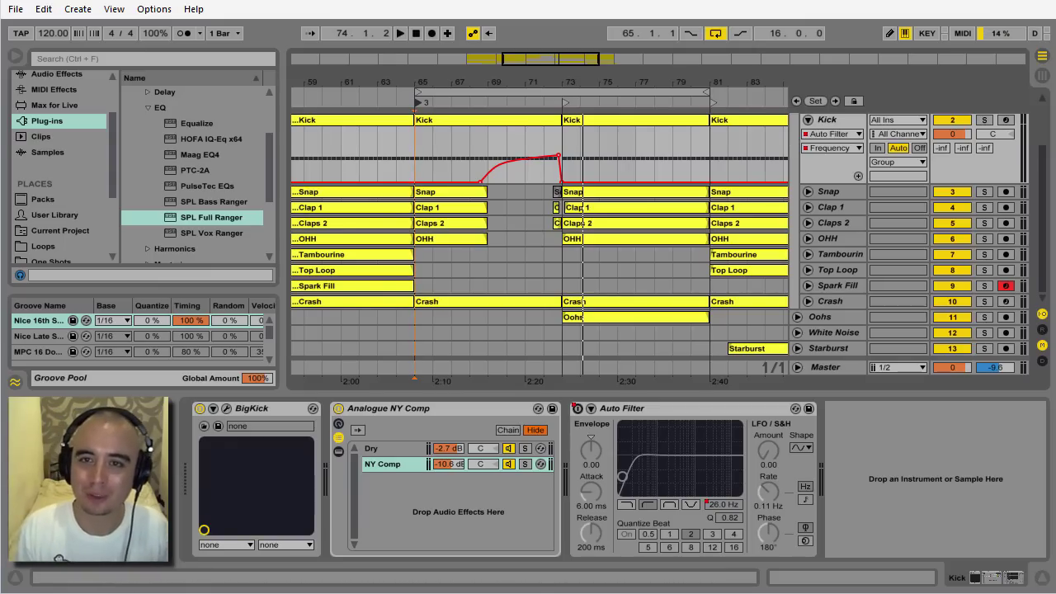
{"action": "left_click", "coordinate": [808, 121]}
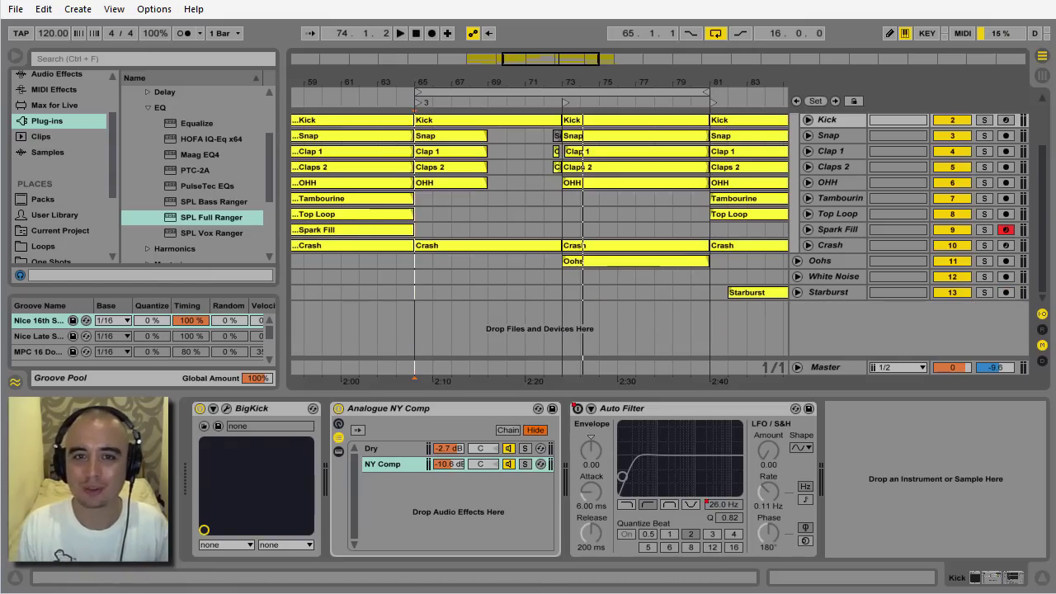
Set the loop to the whole drum arrangement, 40 bars from bar 49 to bar 89
{"action": "left_click_drag", "start_coordinate": [570, 81], "coordinate": [628, 60]}
{"action": "left_click", "coordinate": [493, 92]}
{"action": "left_click_drag", "start_coordinate": [551, 92], "coordinate": [338, 92]}
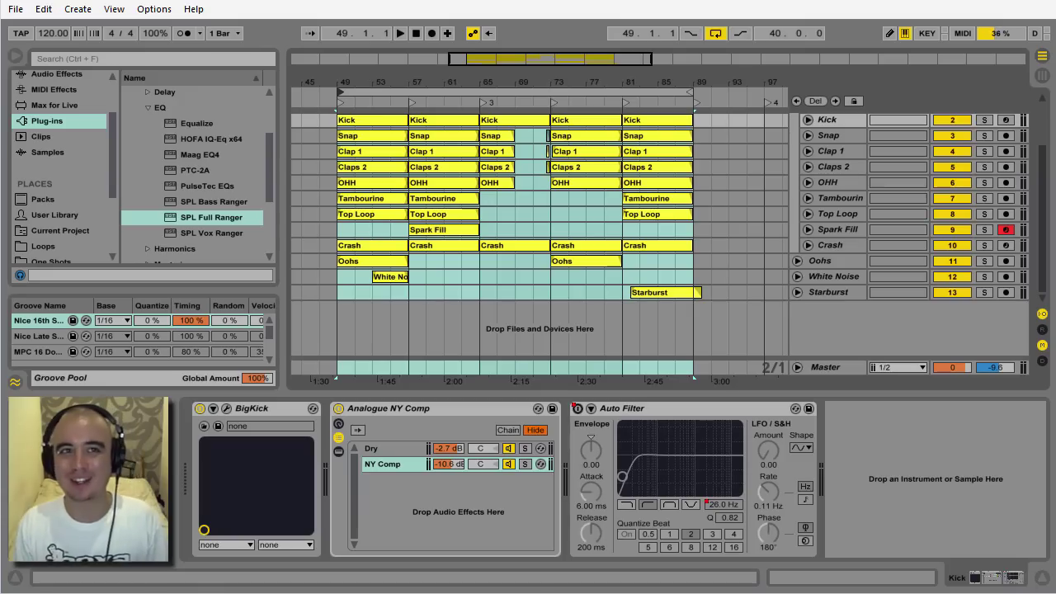
{"action": "left_click", "coordinate": [445, 92]}
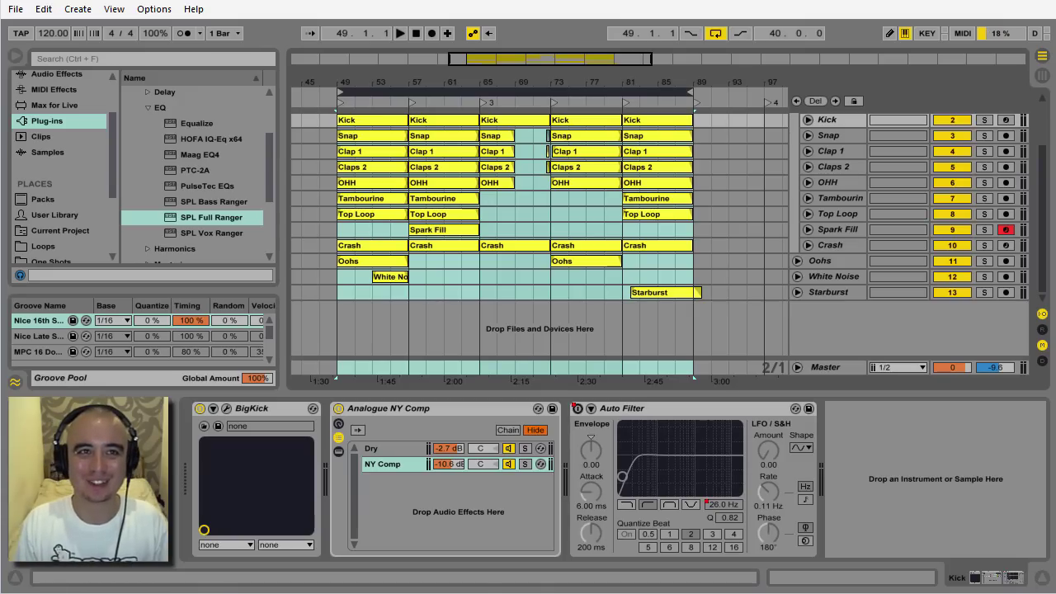
Play the looped drum arrangement from bar 49 through to bar 88 and stop playback
{"action": "key", "text": "space"}
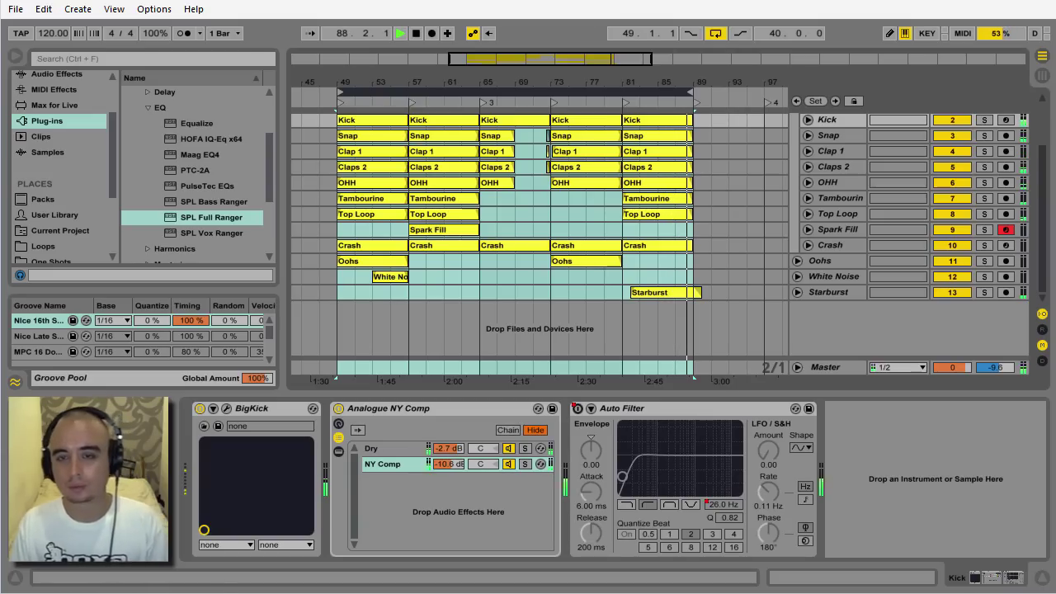
{"action": "key", "text": "space"}
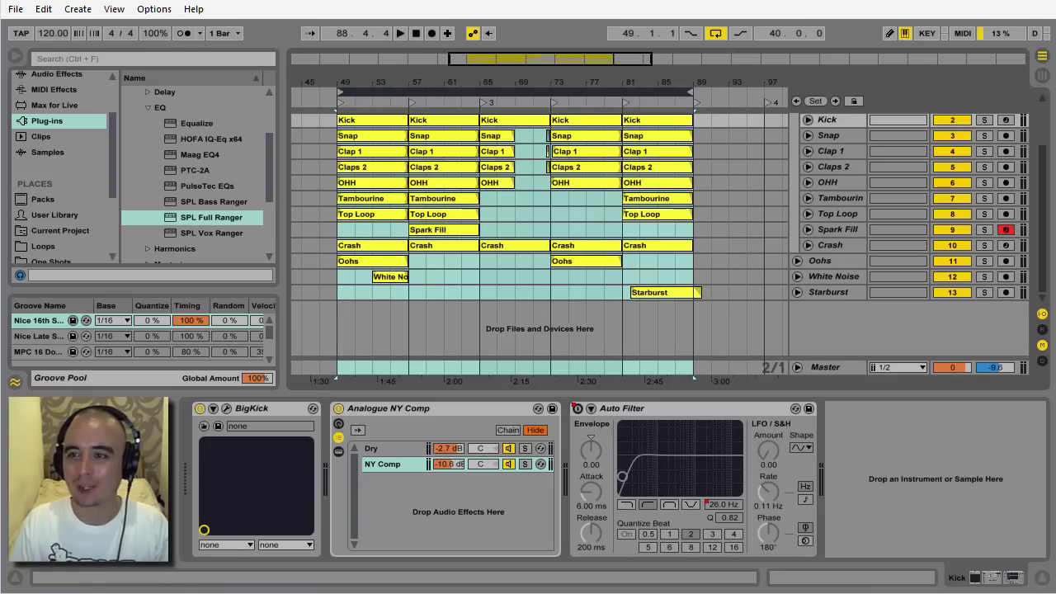
Add an Auto Filter after SPL Full Ranger on the Drums group
{"action": "scroll", "coordinate": [661, 239], "scroll_direction": "up", "scroll_amount": 3}
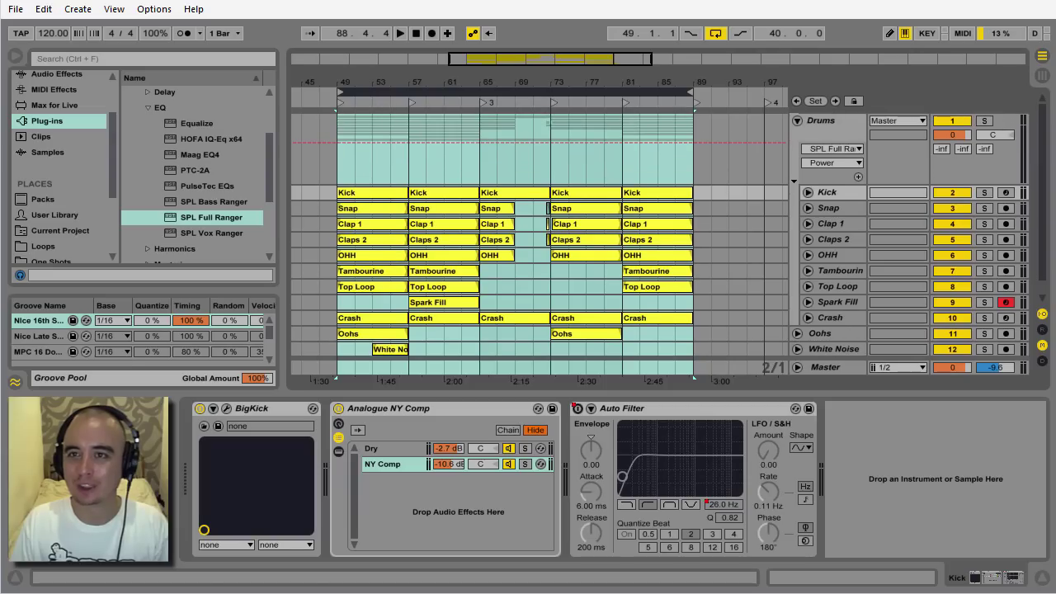
{"action": "left_click", "coordinate": [825, 121]}
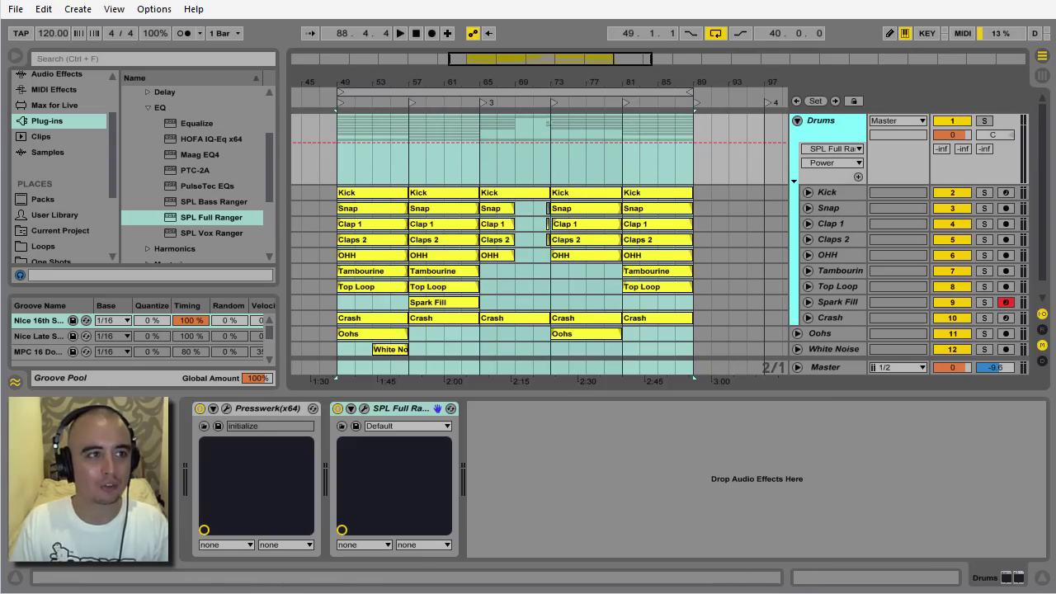
{"action": "scroll", "coordinate": [62, 165], "scroll_direction": "up", "scroll_amount": 2}
{"action": "left_click", "coordinate": [57, 140]}
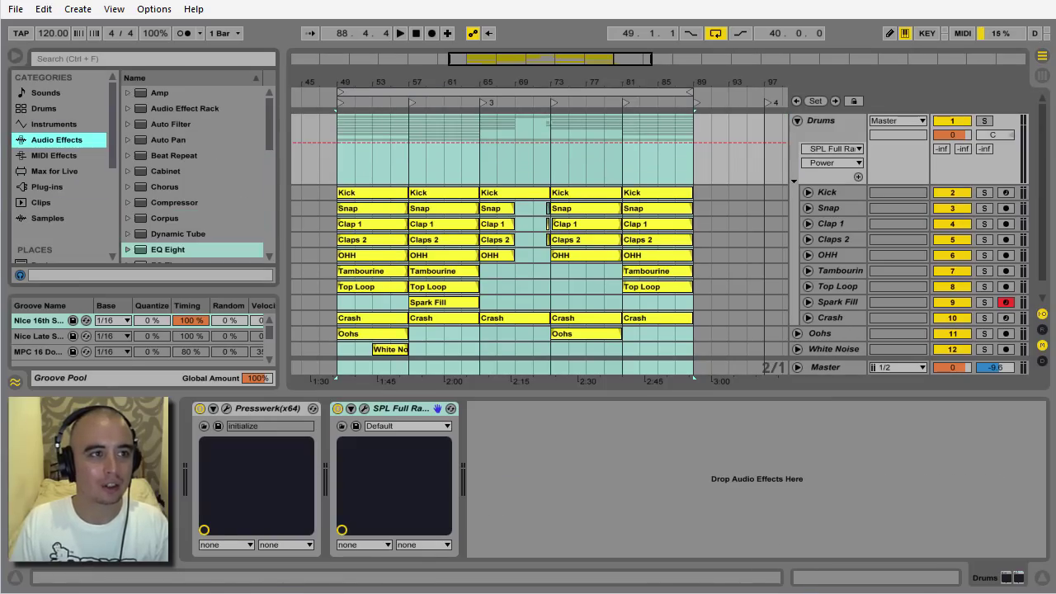
{"action": "left_click_drag", "start_coordinate": [171, 125], "coordinate": [561, 478]}
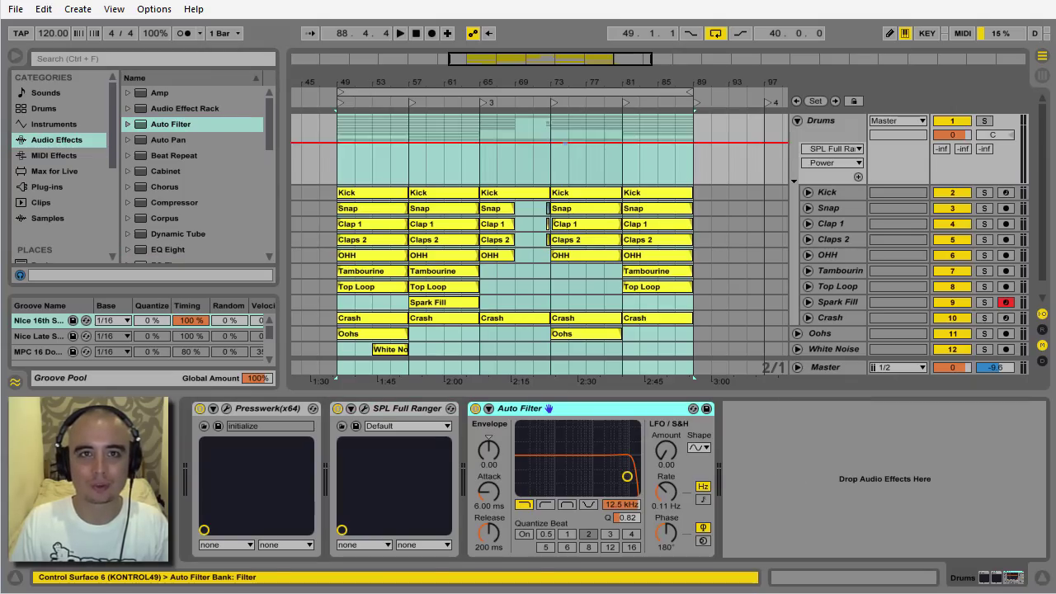
Play from the bar 73 locator while sweeping the Drums Auto Filter frequency down to 30.3 Hz, and stop playback
{"action": "left_click", "coordinate": [553, 103]}
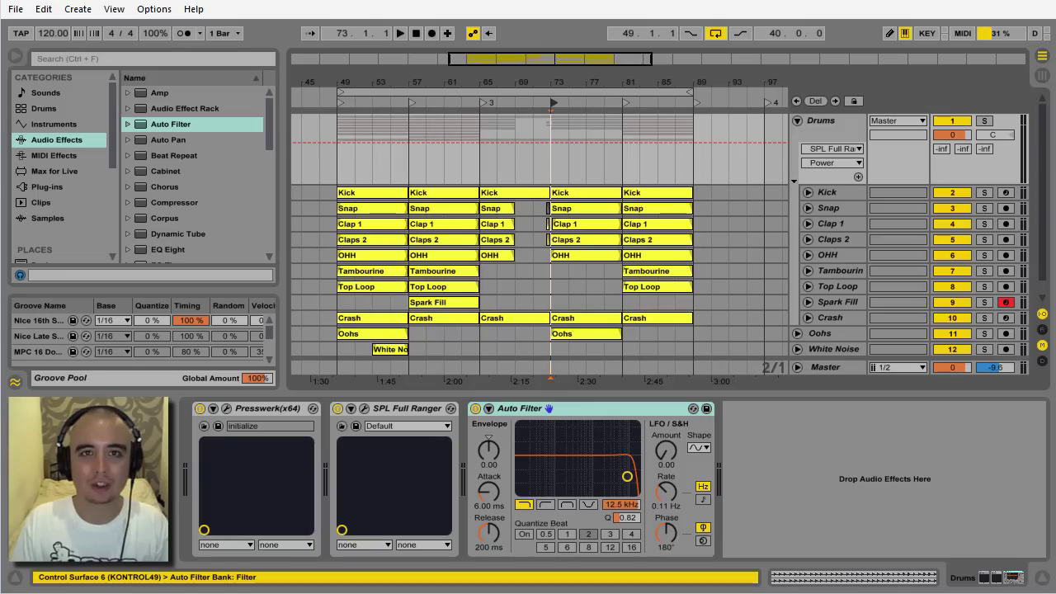
{"action": "key", "text": "space"}
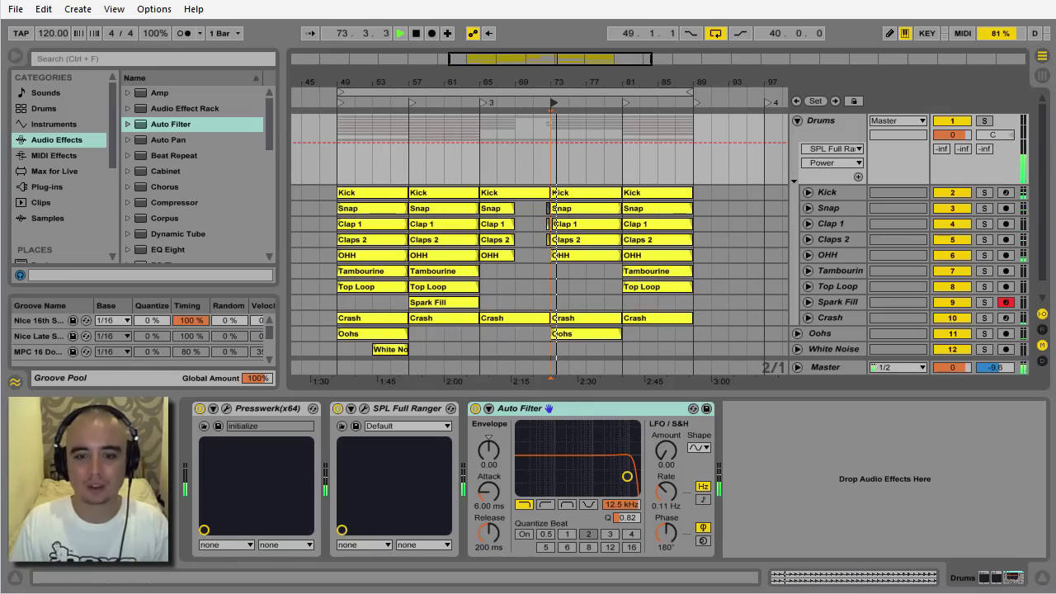
{"action": "left_click_drag", "start_coordinate": [621, 504], "coordinate": [621, 593]}
{"action": "key", "text": "space"}
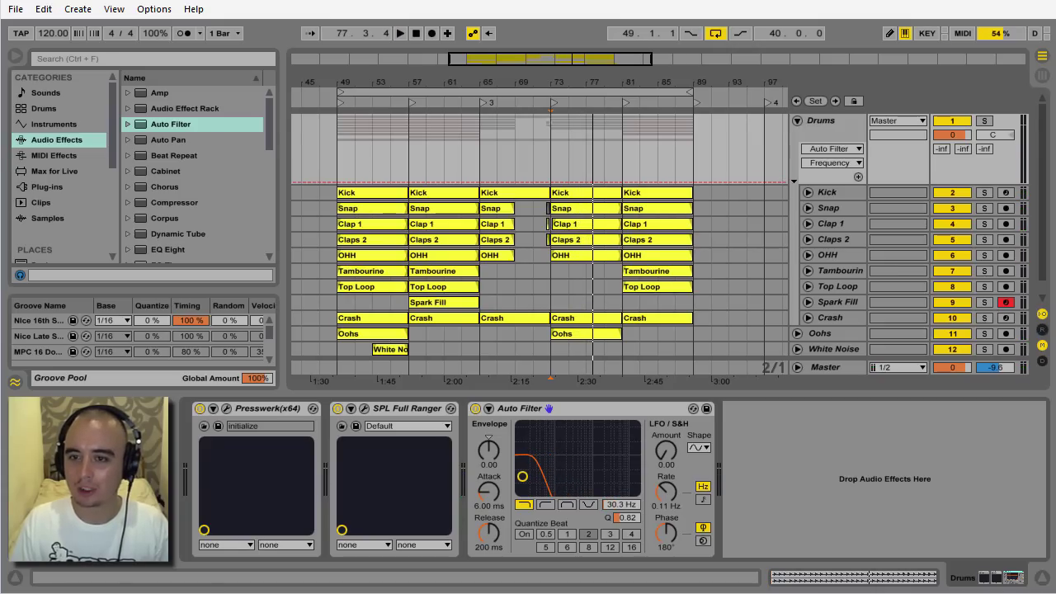
Show the return tracks, and unfold and refold the Clap 1 and Claps 2 tracks to check them
{"action": "key", "text": "ctrl+alt+r"}
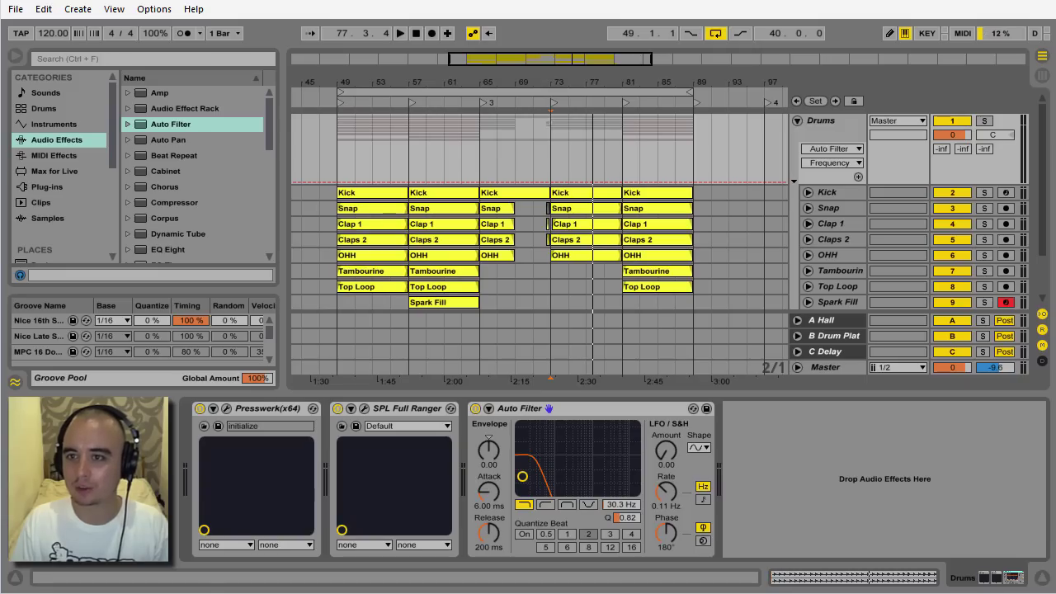
{"action": "left_click", "coordinate": [809, 224]}
{"action": "left_click", "coordinate": [809, 224]}
{"action": "left_click", "coordinate": [809, 240]}
{"action": "left_click", "coordinate": [808, 239]}
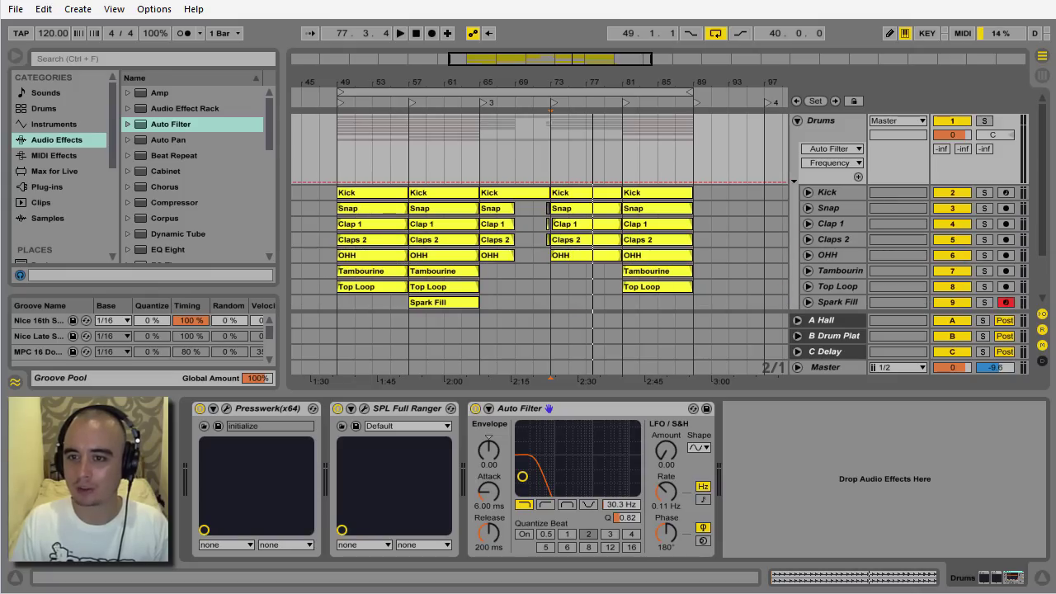
Inspect the Verberate reverb on the B Drum Plate return, close its window, and return to the Drums group
{"action": "left_click", "coordinate": [797, 336]}
{"action": "left_click", "coordinate": [837, 279]}
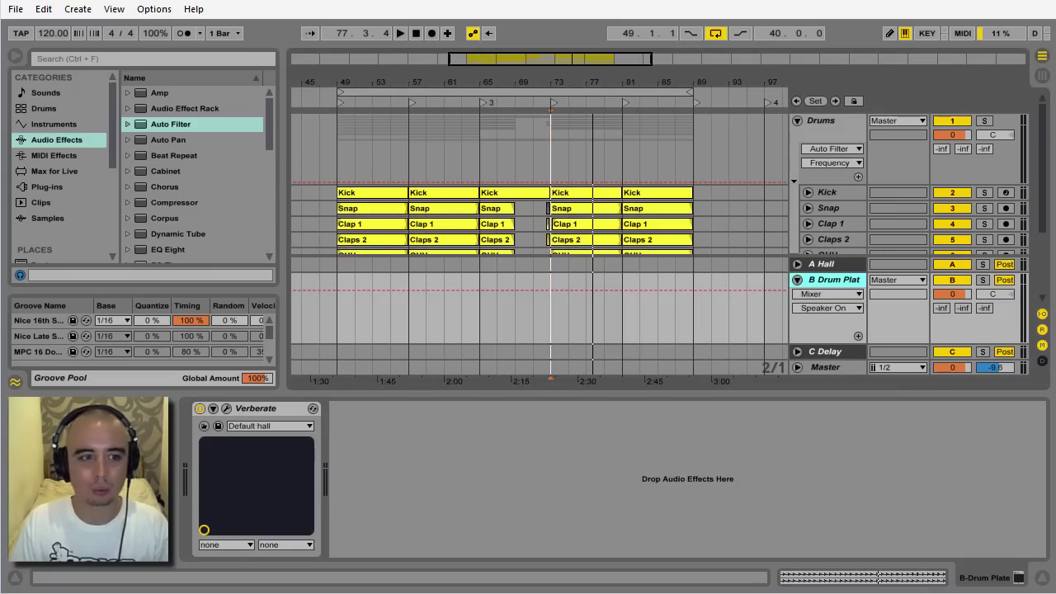
{"action": "left_click", "coordinate": [226, 409]}
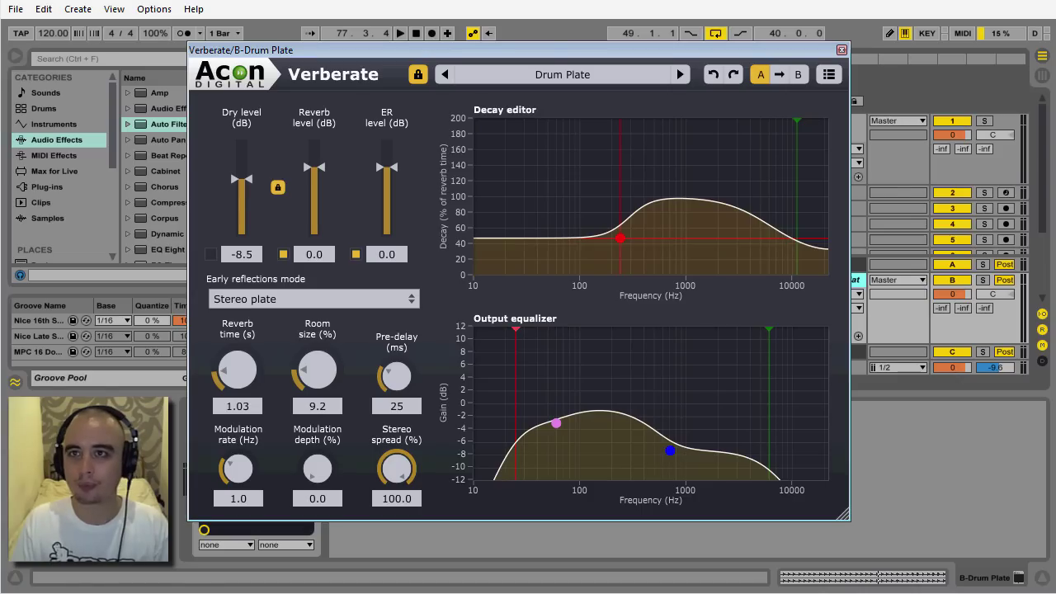
{"action": "left_click", "coordinate": [841, 50]}
{"action": "left_click", "coordinate": [825, 120]}
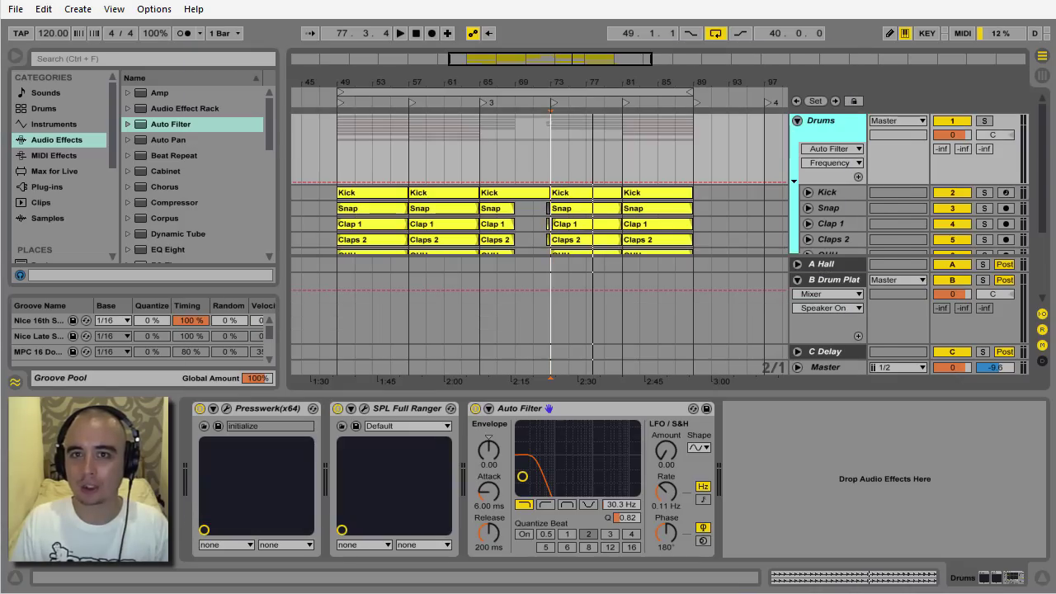
Play from bar 73 to hear the reverb return with the drums filtered, fold B Drum Plate, and stop playback
{"action": "key", "text": "space"}
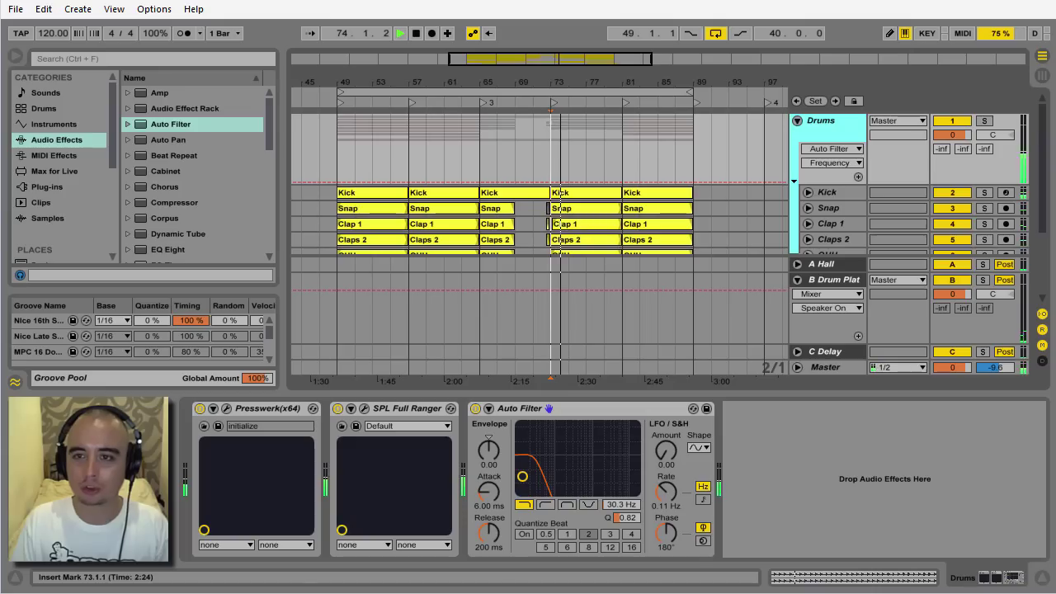
{"action": "left_click", "coordinate": [797, 280]}
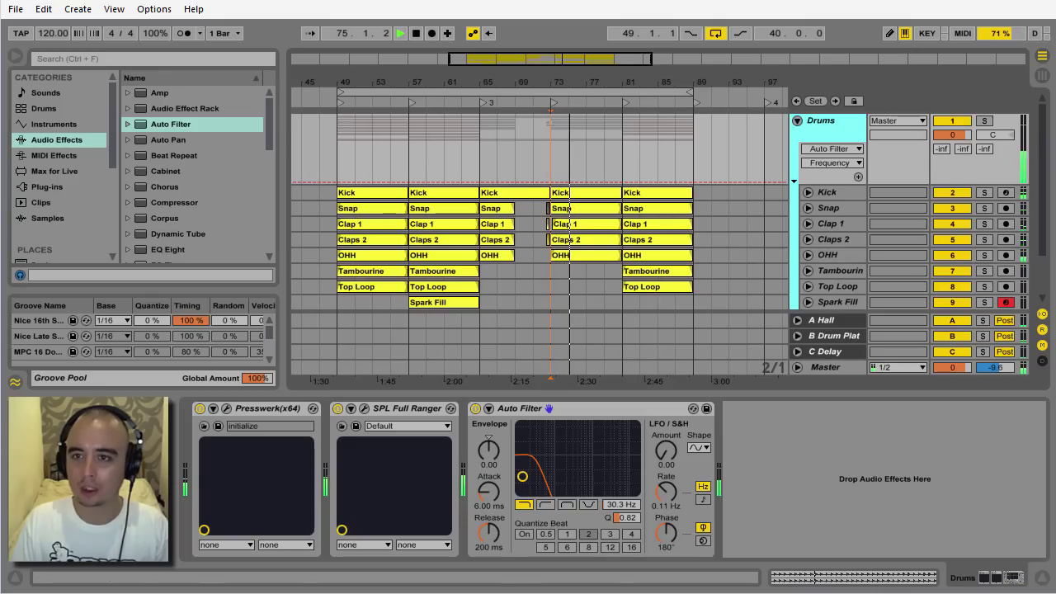
{"action": "key", "text": "space"}
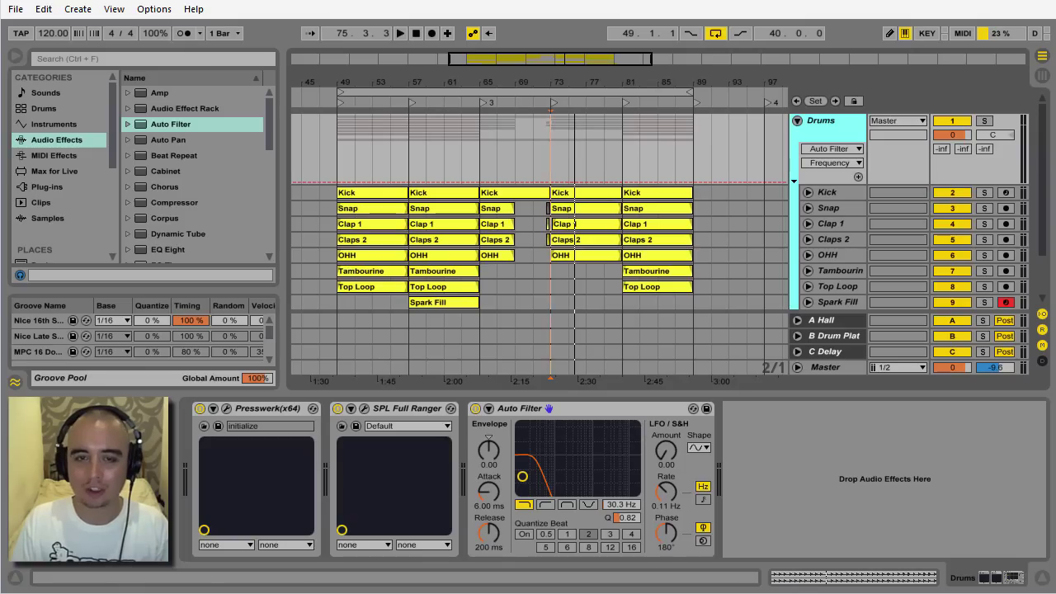
Play from bar 73 while setting the Drums Auto Filter to Q 0.79 and frequency 798 Hz, and stop playback
{"action": "key", "text": "space"}
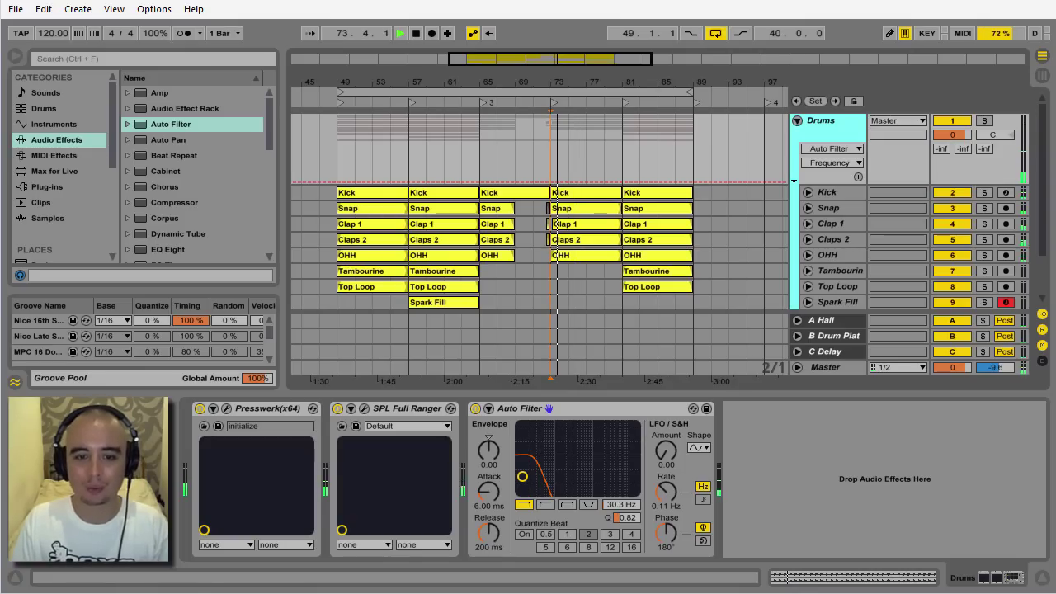
{"action": "left_click_drag", "start_coordinate": [627, 518], "coordinate": [628, 497]}
{"action": "left_click_drag", "start_coordinate": [522, 461], "coordinate": [579, 477]}
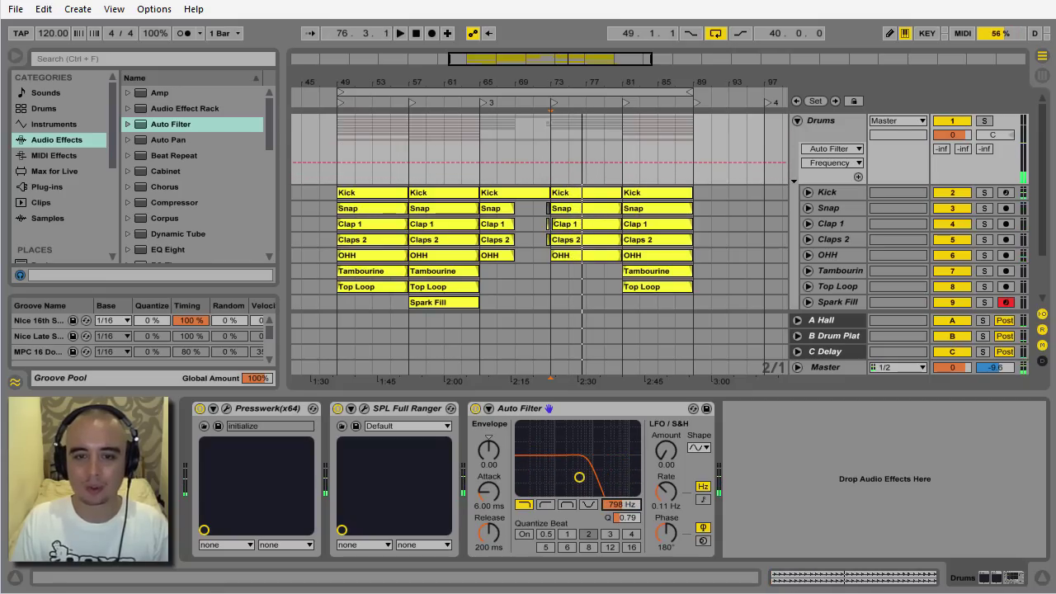
{"action": "key", "text": "space"}
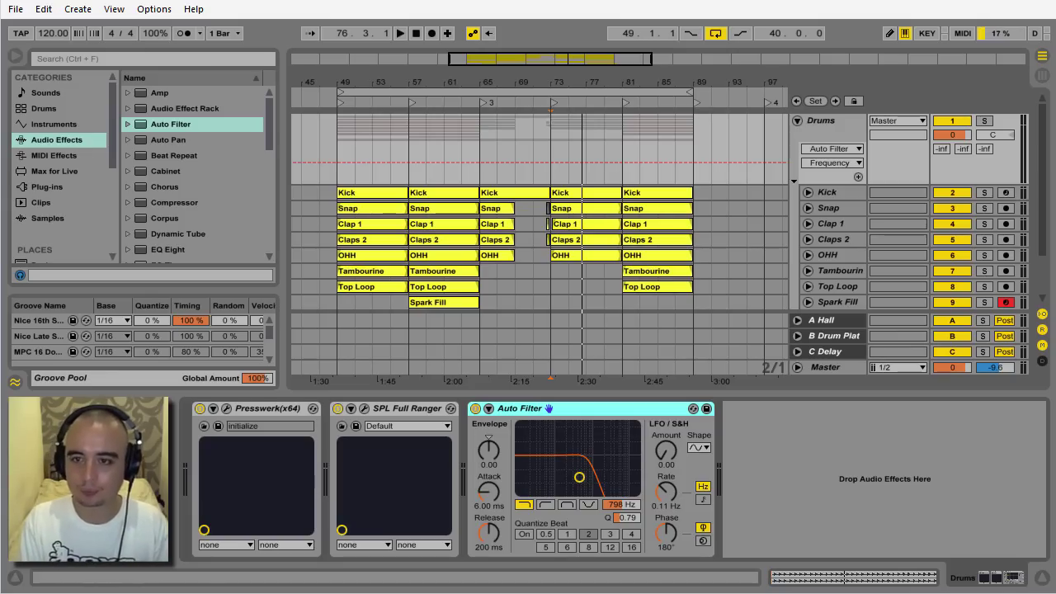
Delete the Auto Filter from the Drums group and hide the return tracks
{"action": "key", "text": "Delete"}
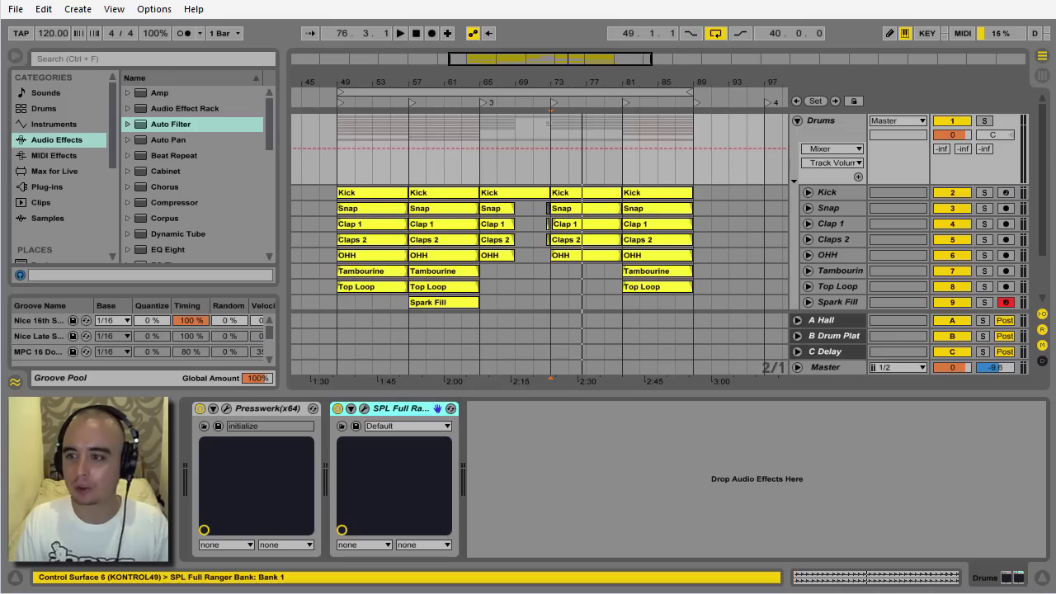
{"action": "left_click", "coordinate": [1042, 331]}
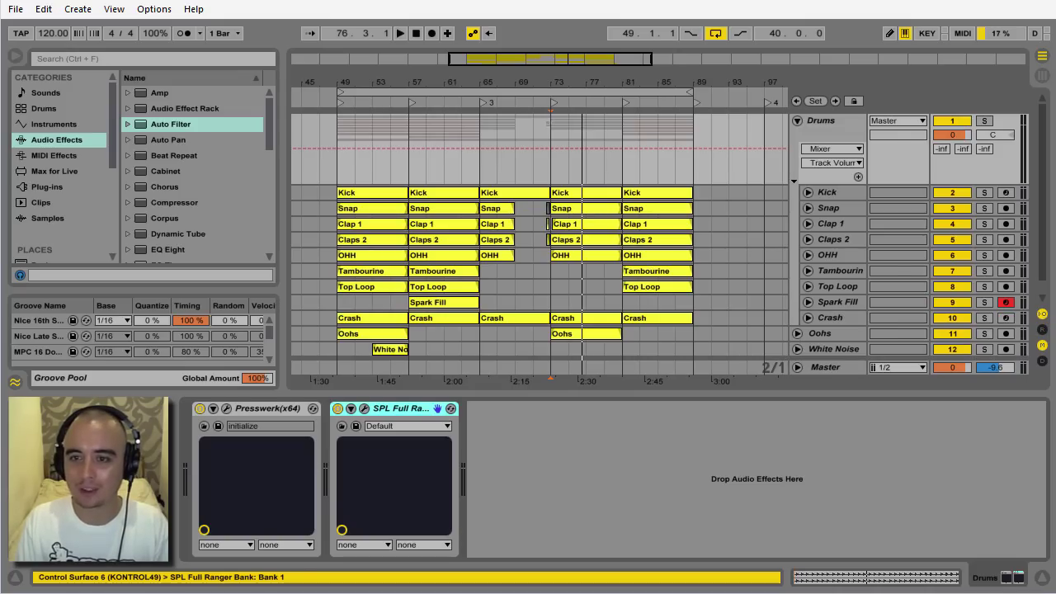
Insert an audio track below White Noise and rename it Pre Master
{"action": "right_click", "coordinate": [842, 349]}
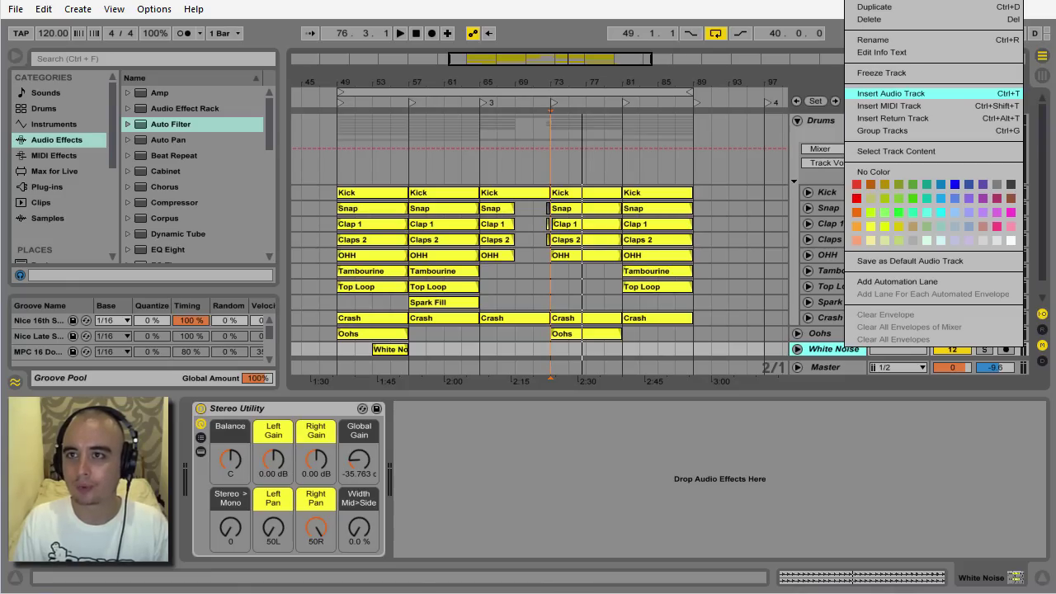
{"action": "left_click", "coordinate": [892, 93]}
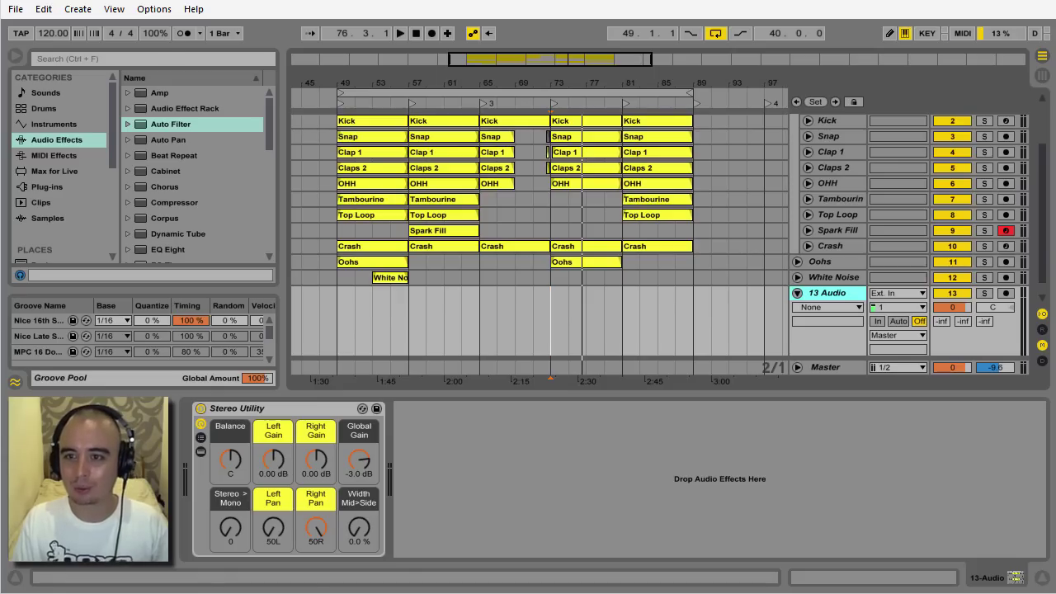
{"action": "key", "text": "ctrl+r"}
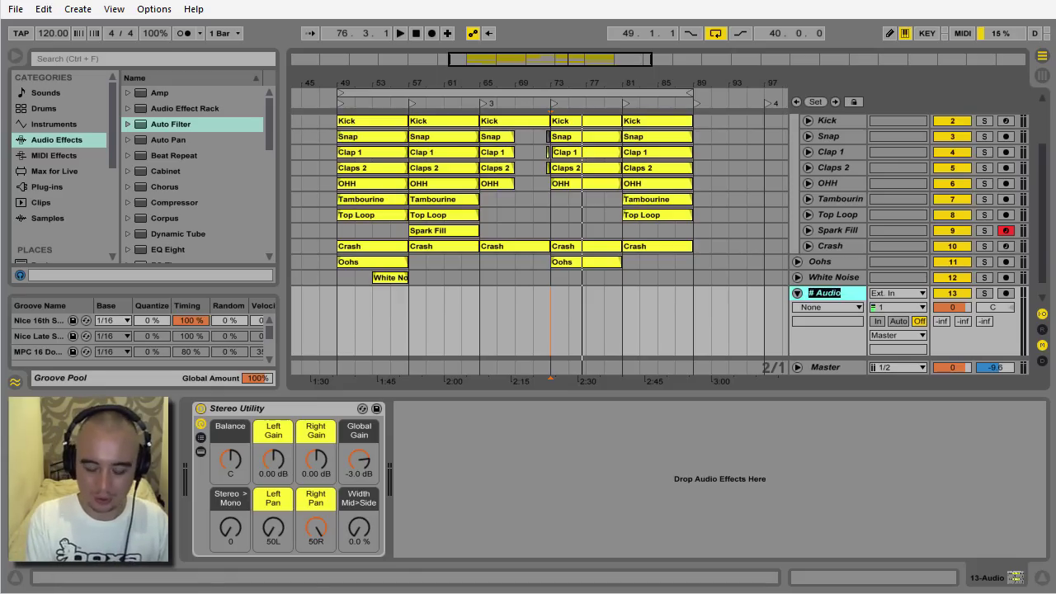
{"action": "type", "text": "Pre Master"}
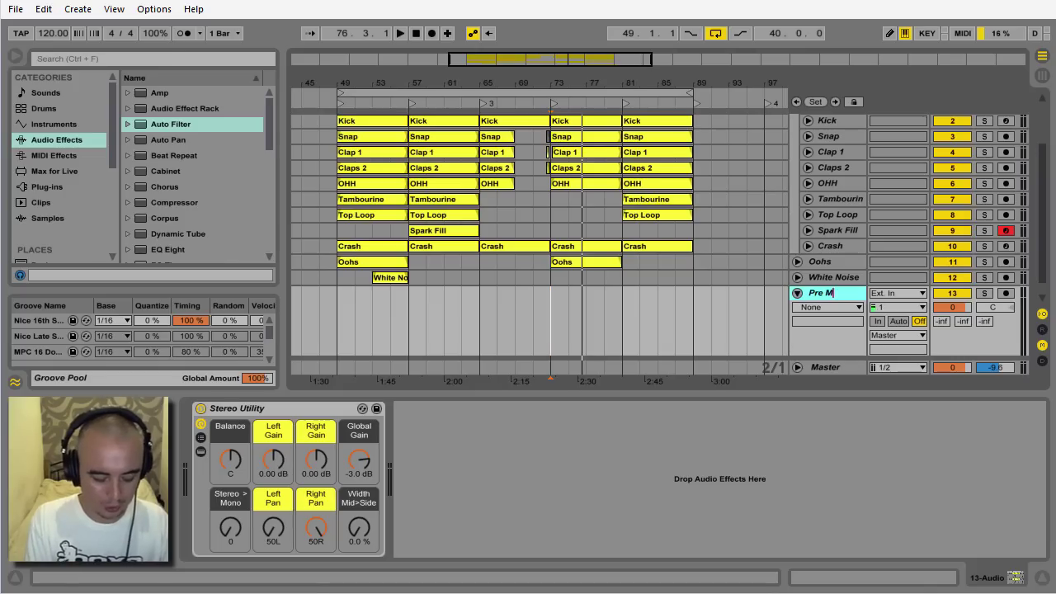
{"action": "key", "text": "Return"}
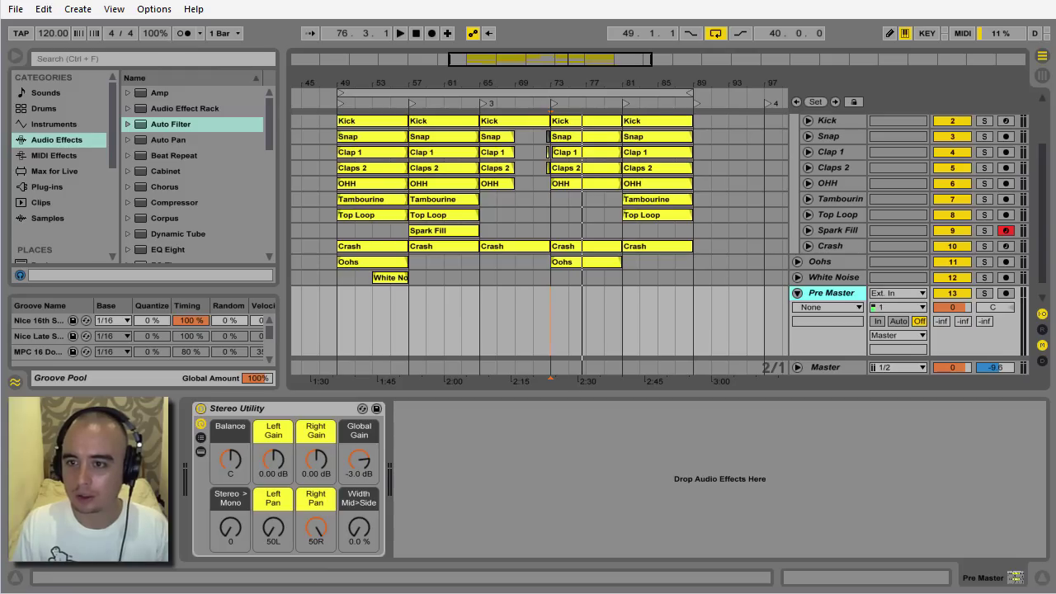
Set the Pre Master track's monitoring to In and keep Ext. In as its input source
{"action": "left_click", "coordinate": [878, 322]}
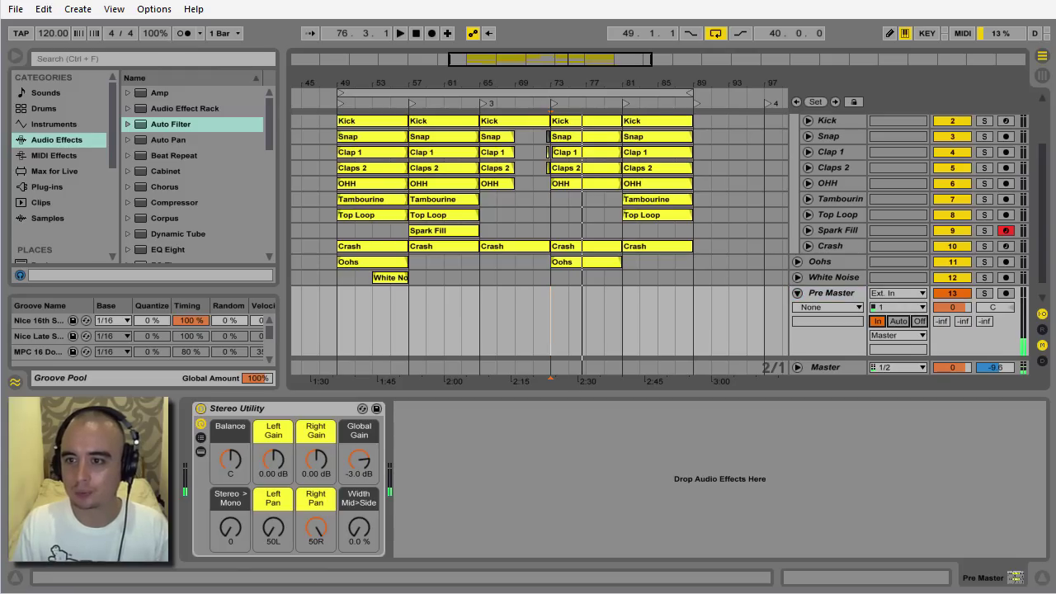
{"action": "left_click", "coordinate": [898, 293]}
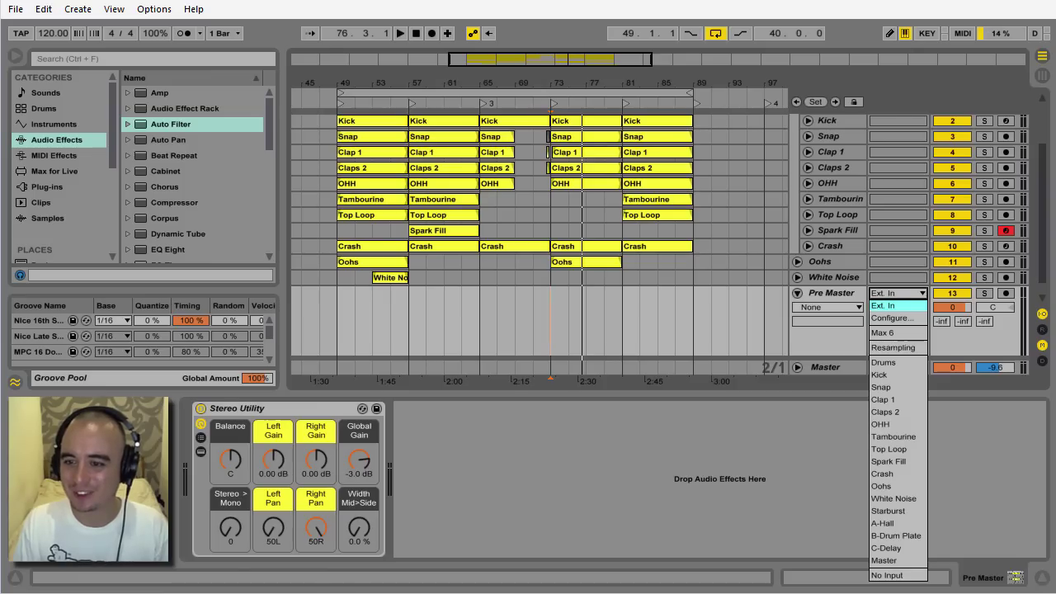
{"action": "left_click", "coordinate": [898, 305]}
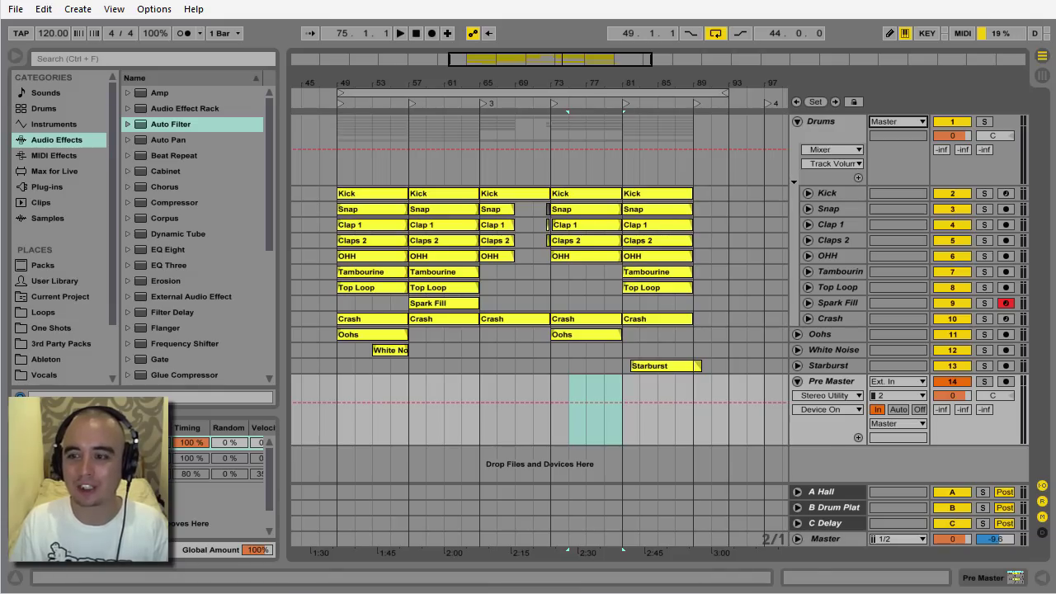
Hide and reshow the track input/output routing, and route the Drums group's output to Pre Master
{"action": "left_click", "coordinate": [1042, 486]}
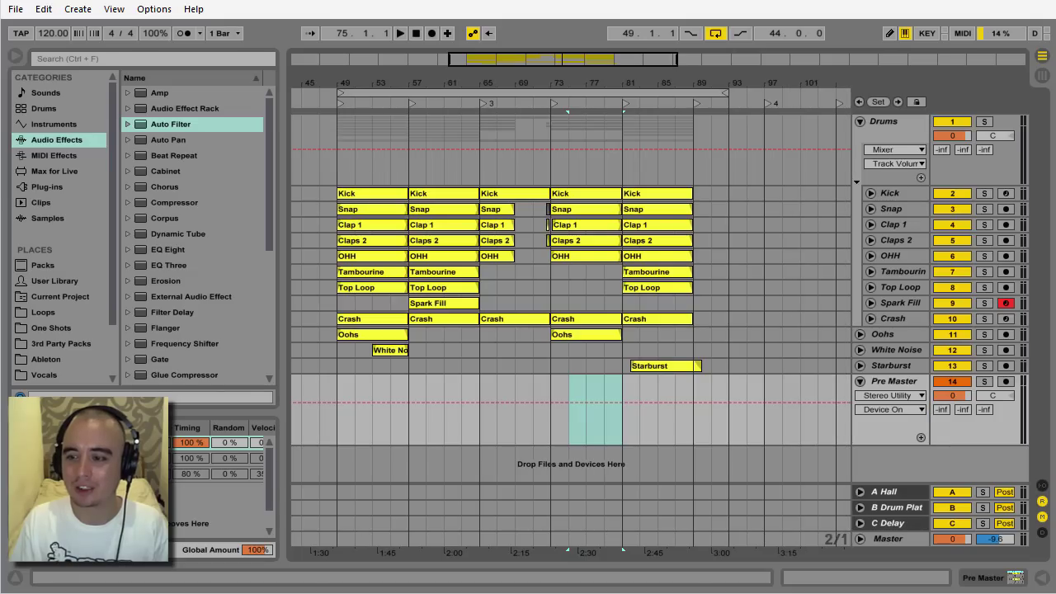
{"action": "left_click", "coordinate": [1043, 486]}
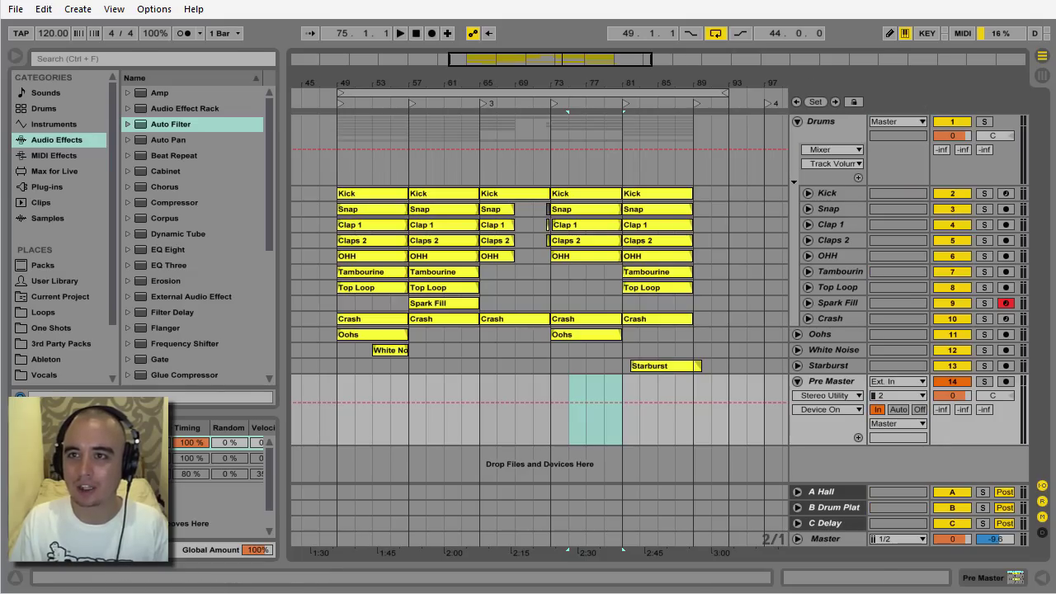
{"action": "left_click", "coordinate": [899, 122]}
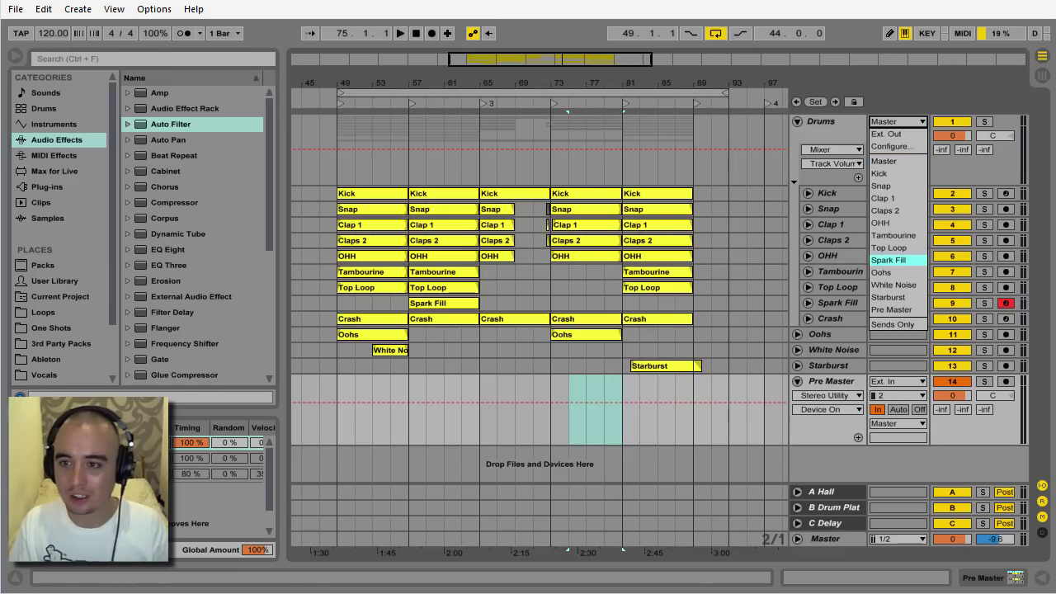
{"action": "left_click", "coordinate": [892, 309]}
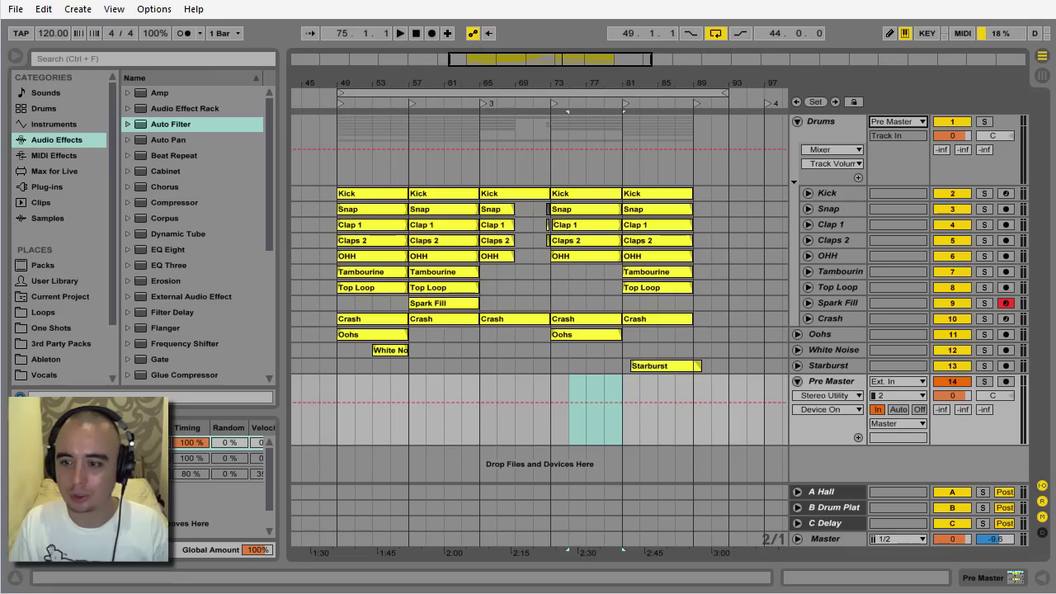
Route the A Hall return track's output to Pre Master, unfolding the track for the change and folding it again
{"action": "left_click", "coordinate": [797, 492]}
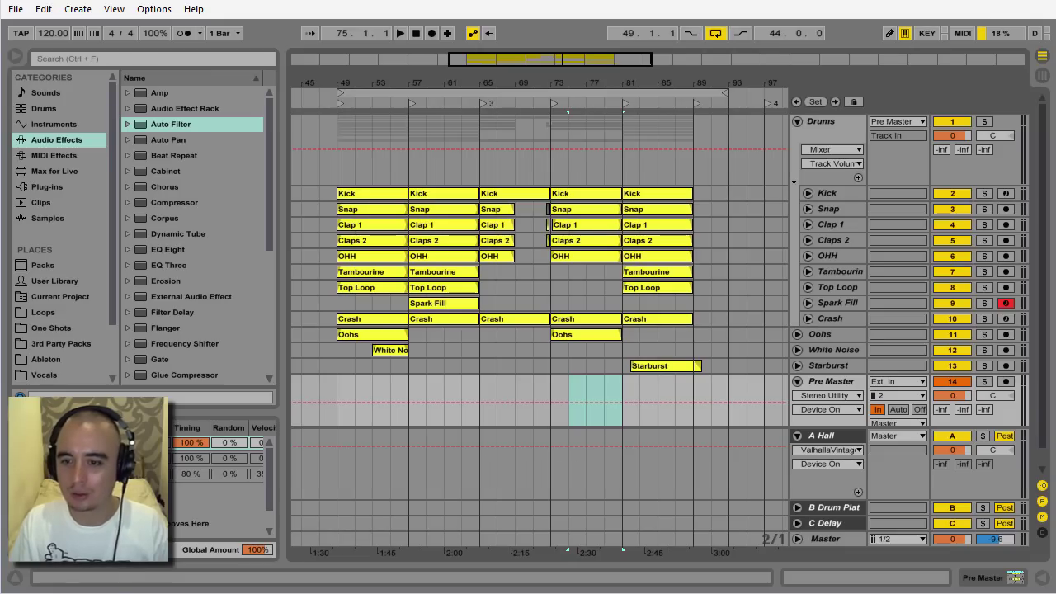
{"action": "left_click", "coordinate": [898, 435]}
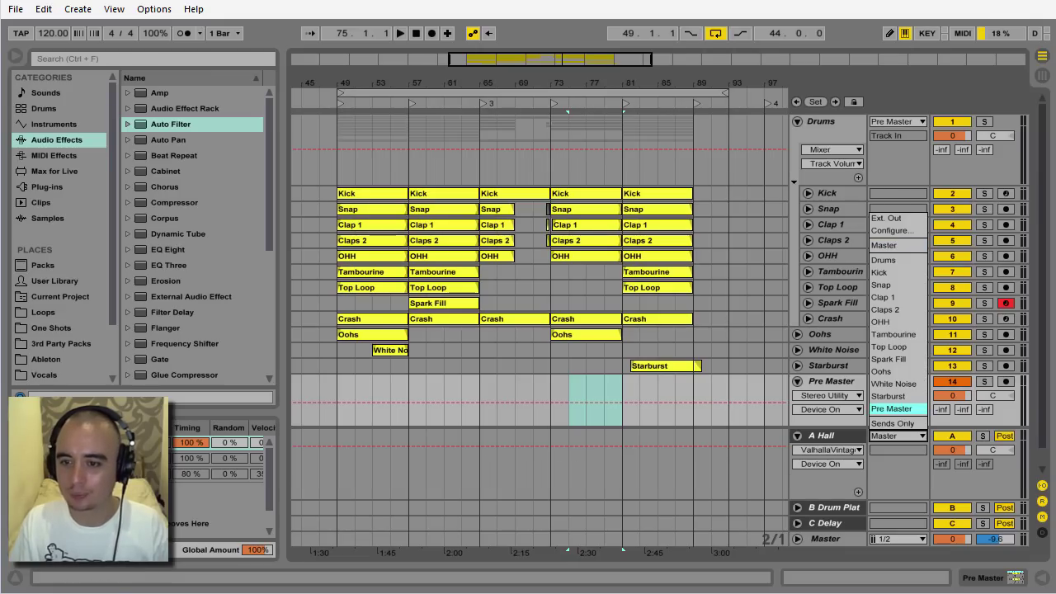
{"action": "left_click", "coordinate": [892, 408]}
{"action": "left_click", "coordinate": [797, 436]}
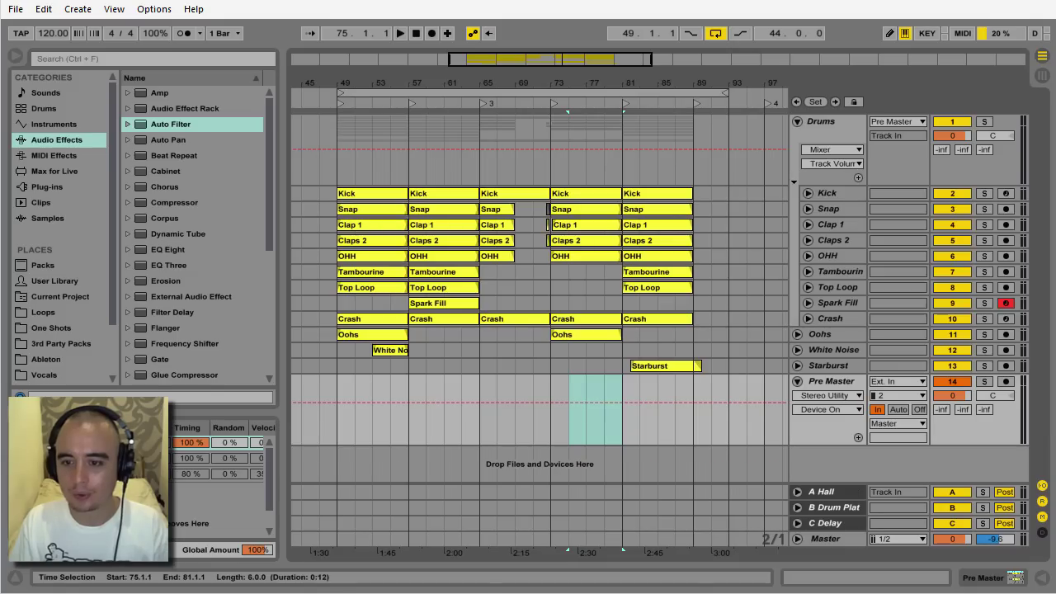
Route the B Drum Plat return track's output to Pre Master and leave the track folded
{"action": "left_click", "coordinate": [798, 507]}
{"action": "left_click", "coordinate": [898, 452]}
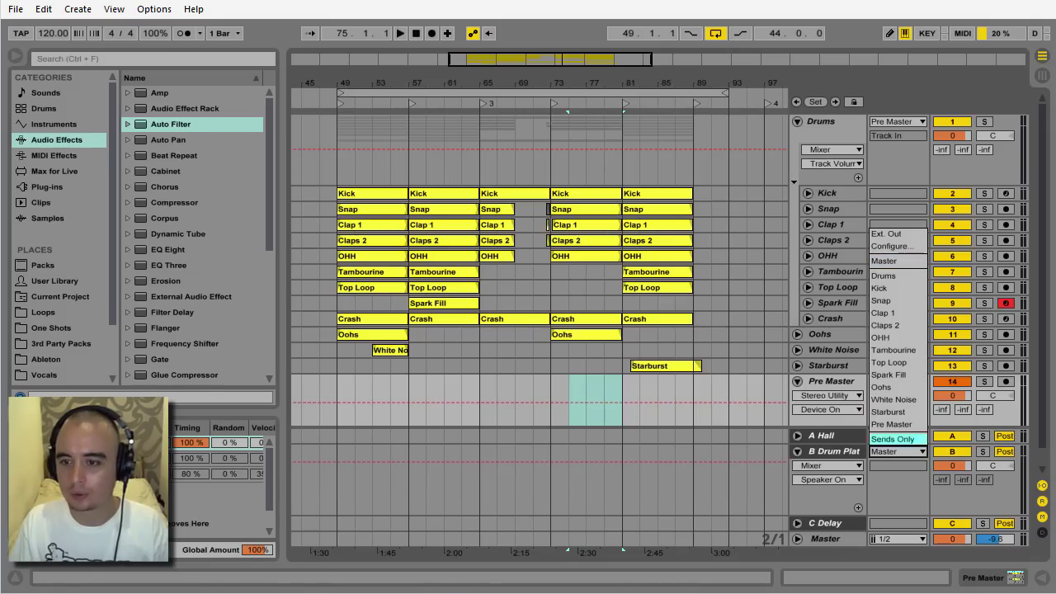
{"action": "left_click", "coordinate": [892, 424]}
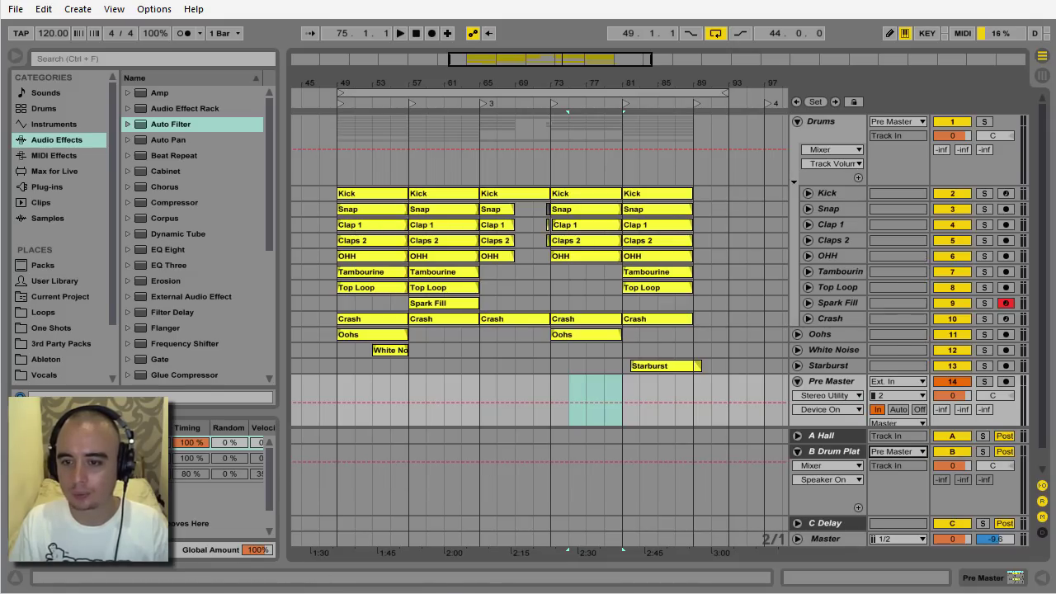
{"action": "left_click", "coordinate": [797, 452]}
Route the C Delay return track's output to Pre Master and leave the track folded
{"action": "left_click", "coordinate": [797, 524]}
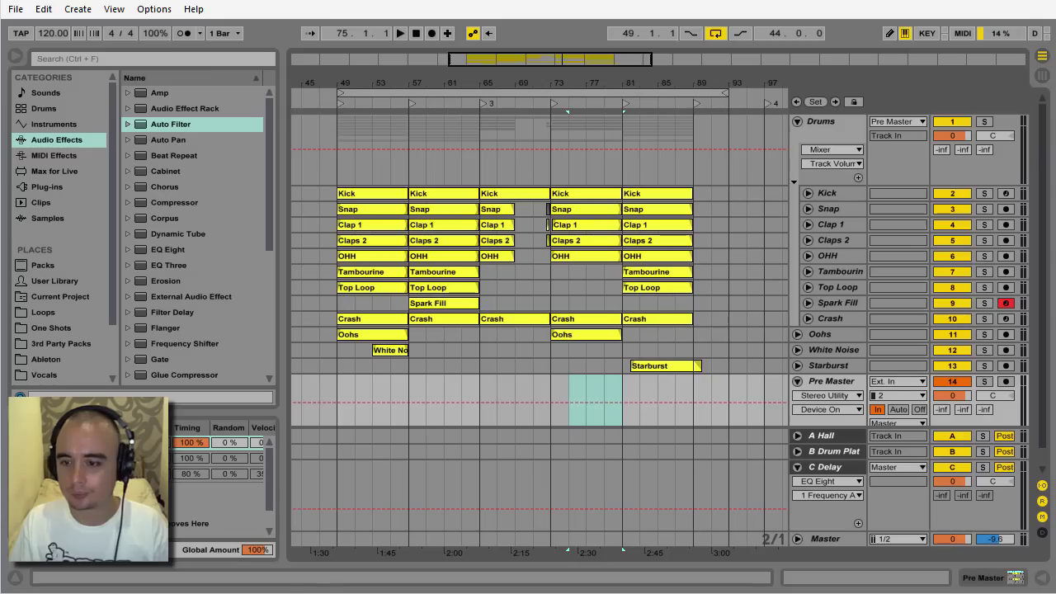
{"action": "left_click", "coordinate": [898, 467]}
{"action": "left_click", "coordinate": [892, 439]}
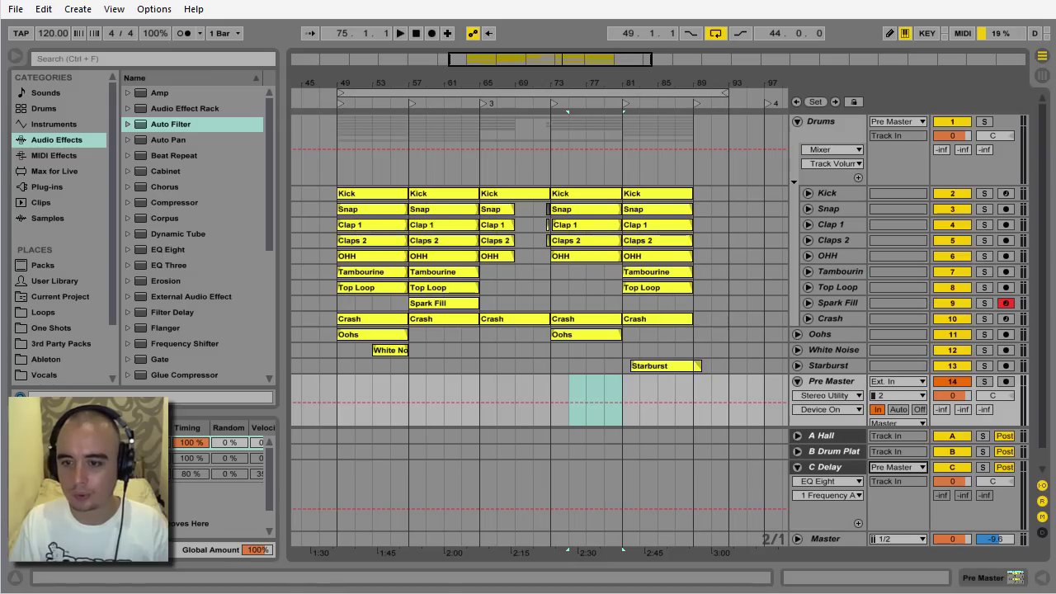
{"action": "left_click", "coordinate": [797, 467]}
Select the Pre Master track and hide the input/output routing and the return tracks
{"action": "left_click", "coordinate": [832, 381]}
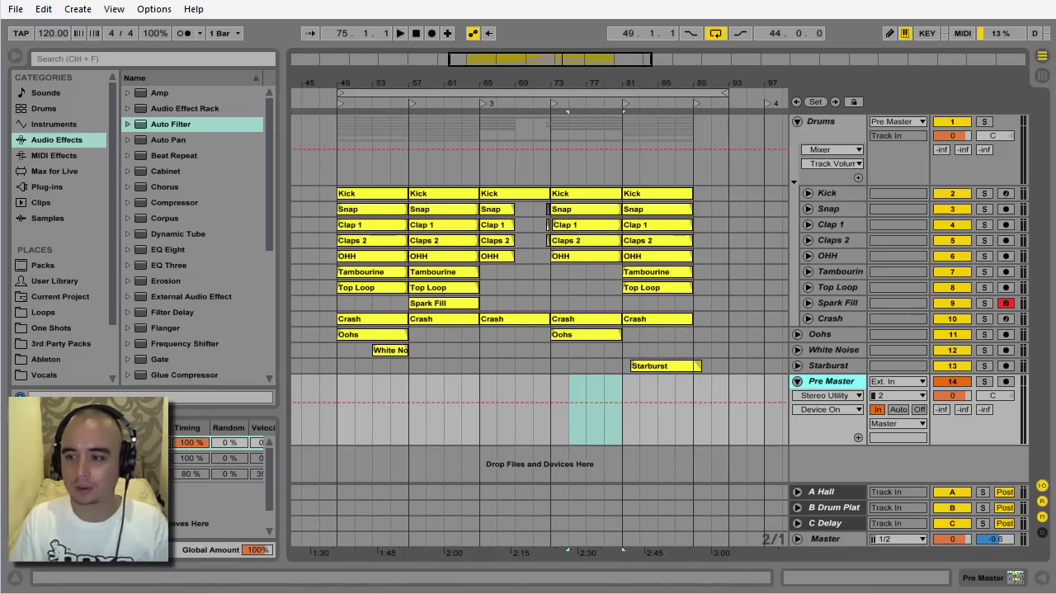
{"action": "left_click", "coordinate": [1042, 486]}
{"action": "left_click", "coordinate": [1042, 501]}
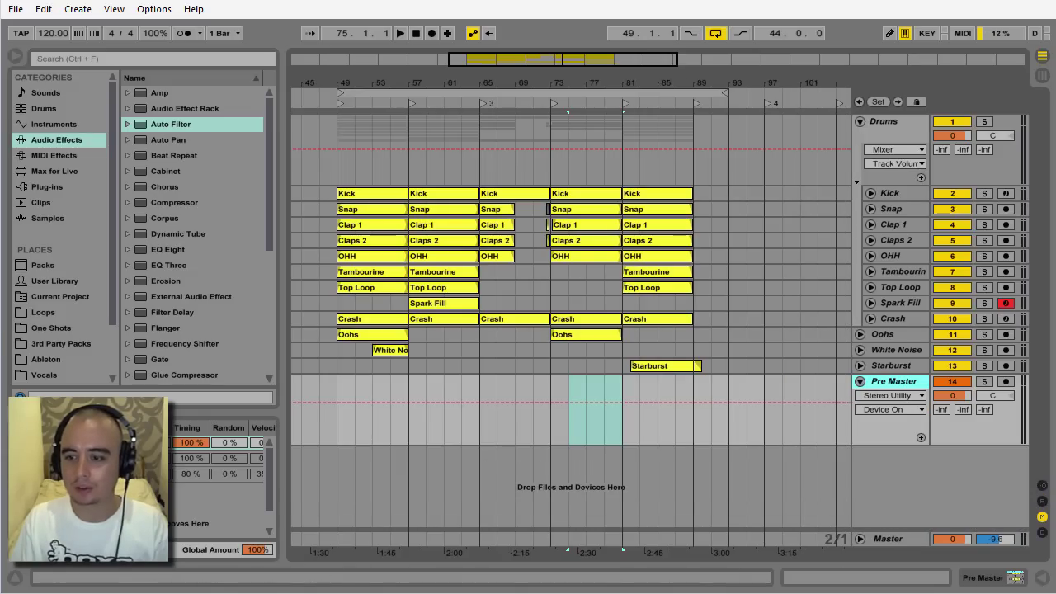
Show the Pre Master track's devices and insert an Auto Filter before the Stereo Utility
{"action": "left_click", "coordinate": [1042, 578]}
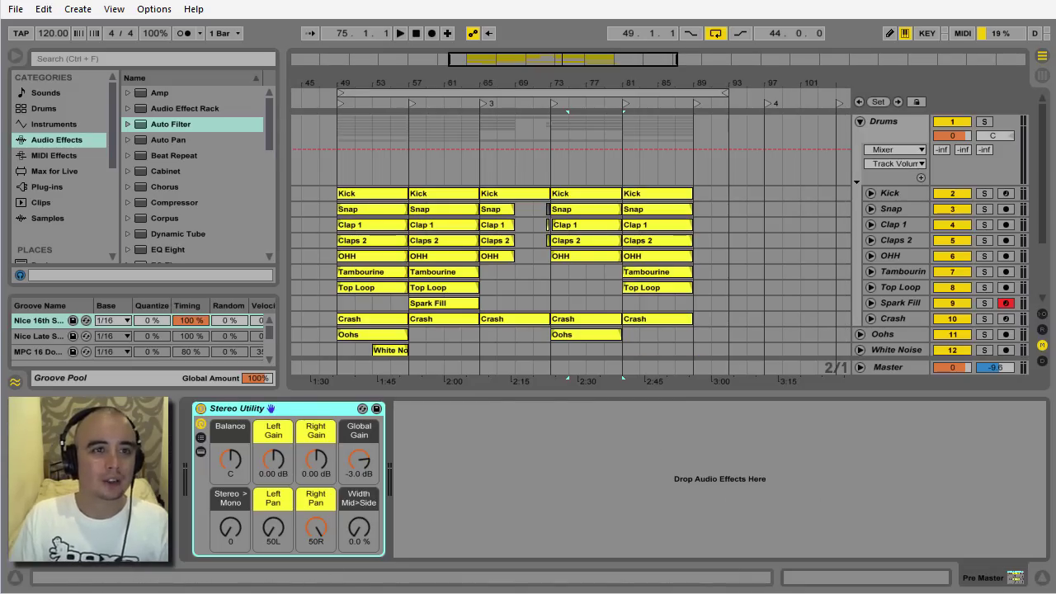
{"action": "left_click", "coordinate": [171, 125]}
{"action": "mouse_move", "coordinate": [170, 124]}
{"action": "left_mouse_down"}
{"action": "mouse_move", "coordinate": [413, 479]}
{"action": "mouse_move", "coordinate": [215, 478]}
{"action": "left_mouse_up"}
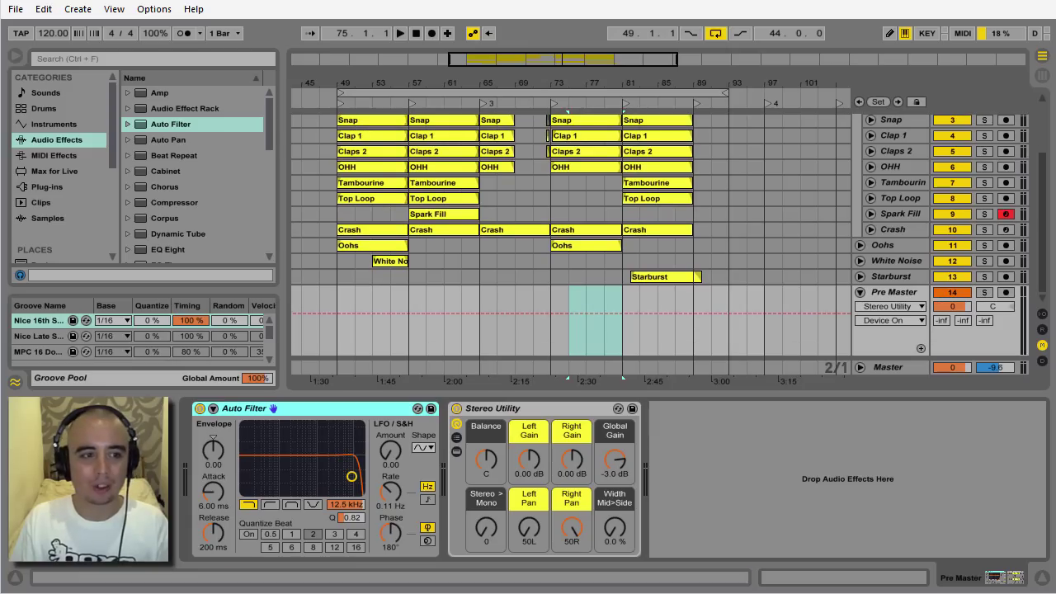
Switch the Pre Master's Auto Filter off and automate its Device On to be on only from bar 81 to bar 93
{"action": "left_click", "coordinate": [245, 409]}
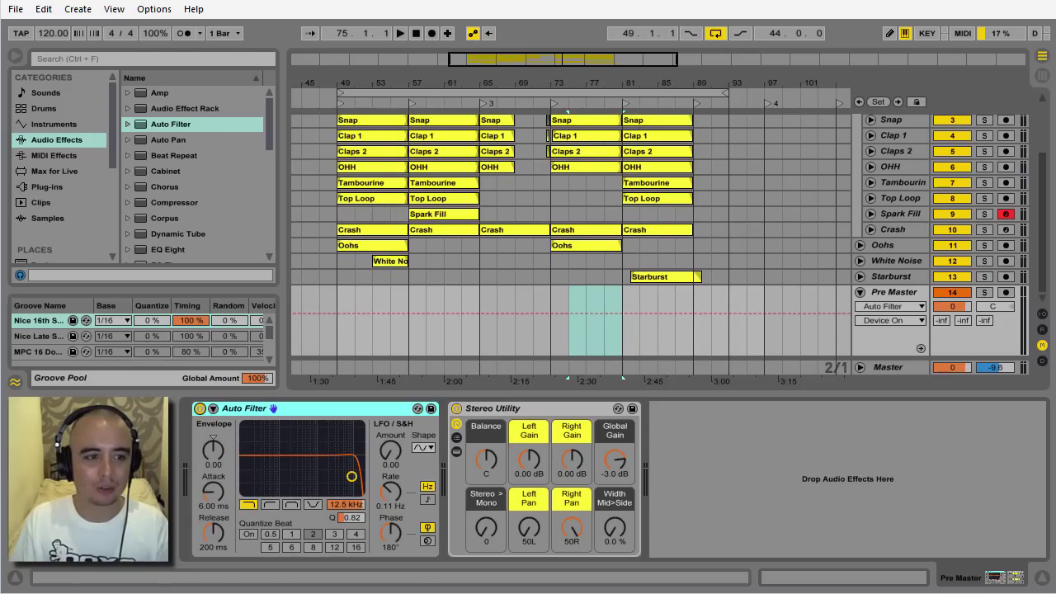
{"action": "left_click", "coordinate": [199, 409]}
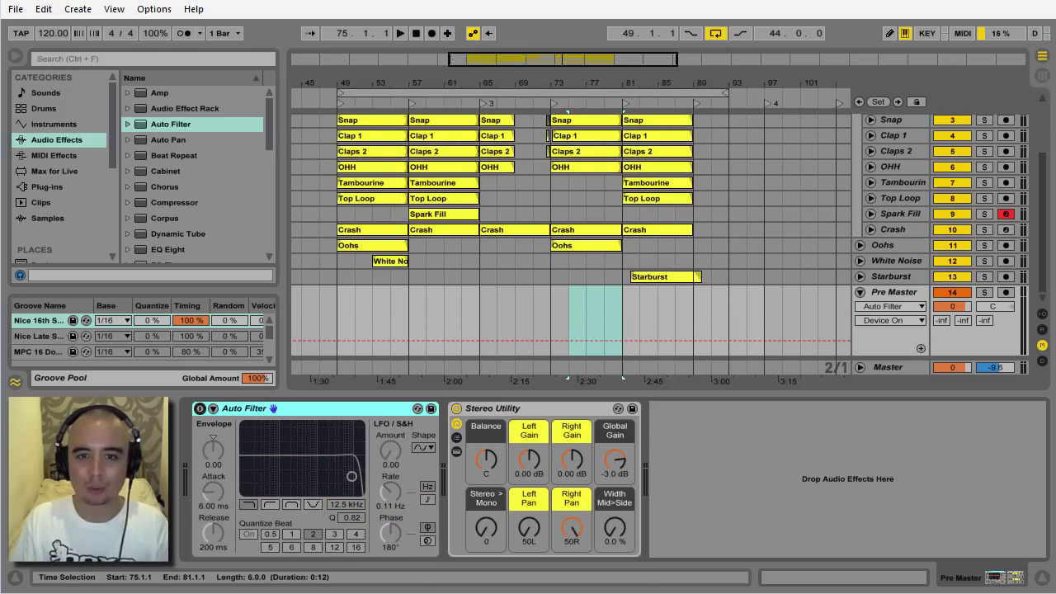
{"action": "left_click_drag", "start_coordinate": [623, 318], "coordinate": [678, 313]}
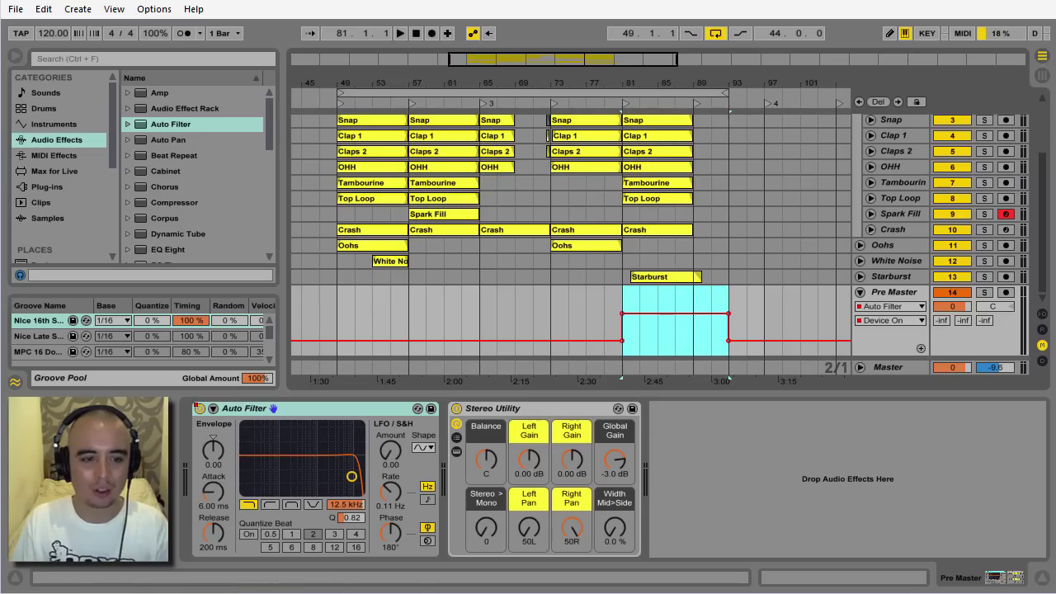
Automate the Auto Filter's Frequency on Pre Master to sweep down from 12.5 kHz at bar 81 to a low value at bar 89
{"action": "left_click", "coordinate": [346, 505]}
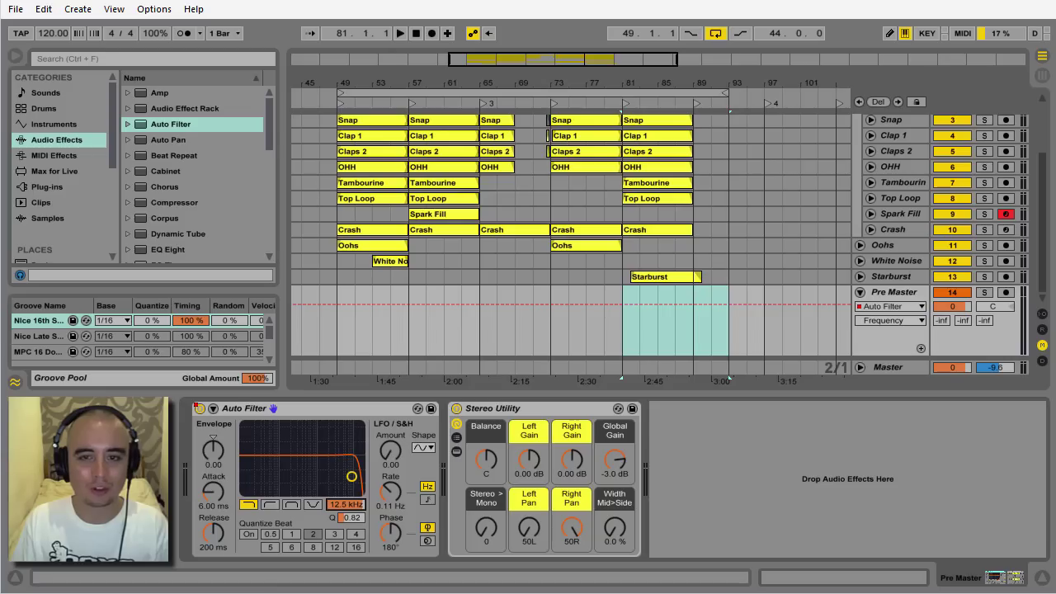
{"action": "left_click_drag", "start_coordinate": [624, 330], "coordinate": [622, 305]}
{"action": "left_click", "coordinate": [694, 304]}
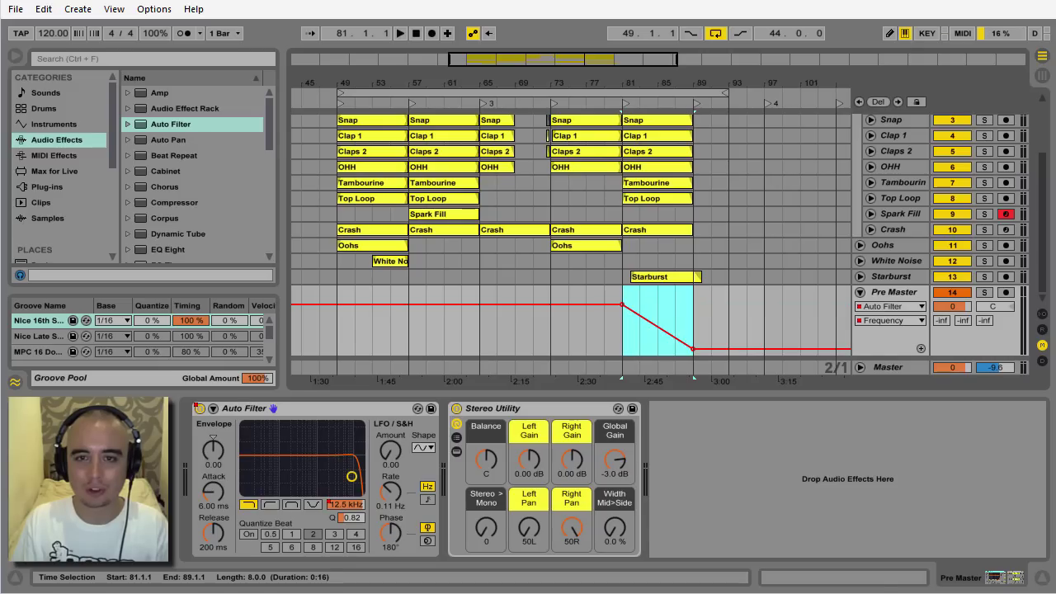